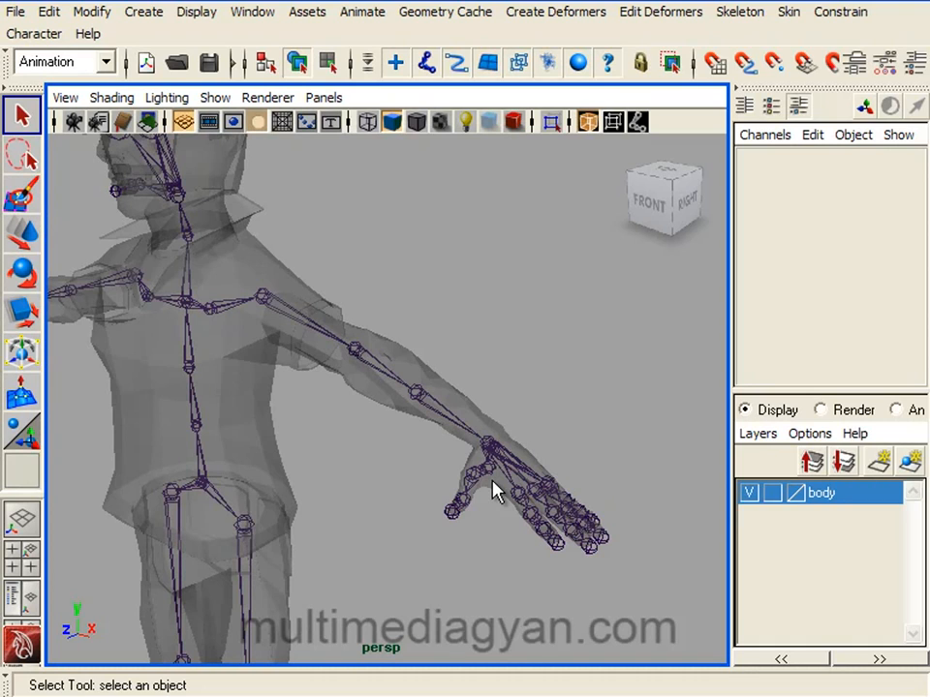
Open the scene file ik_fk.mb from the Ram_rig folder
left_click(177, 63)
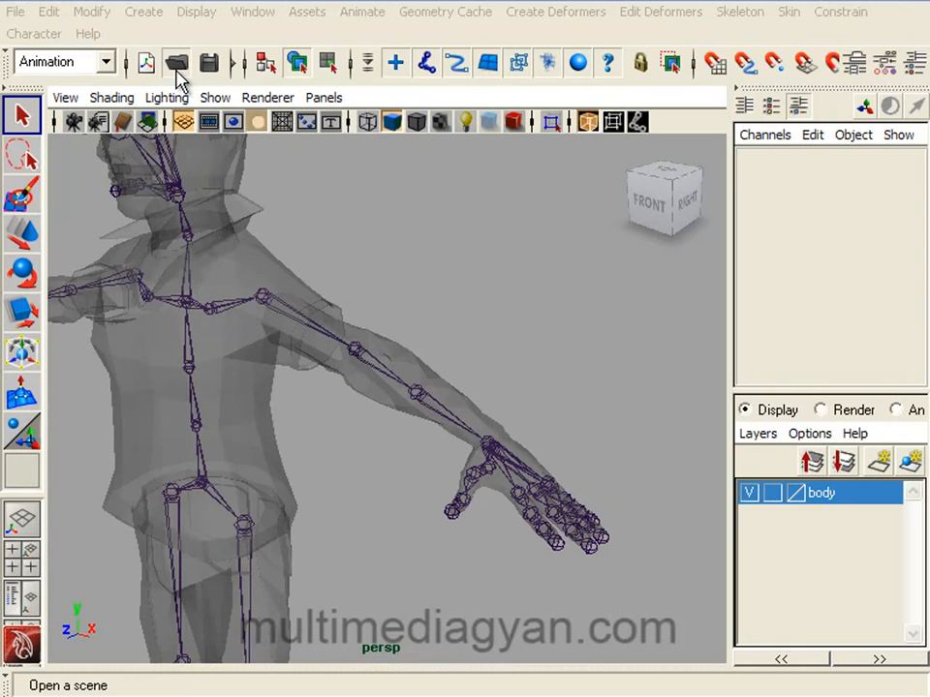
left_click(305, 241)
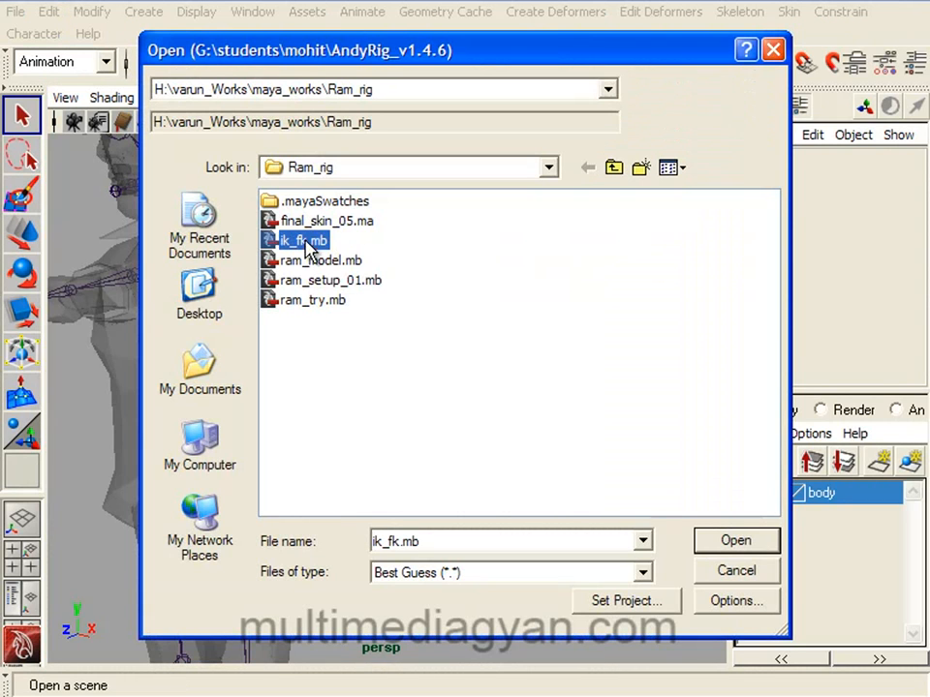
left_click(717, 542)
left_click(537, 324)
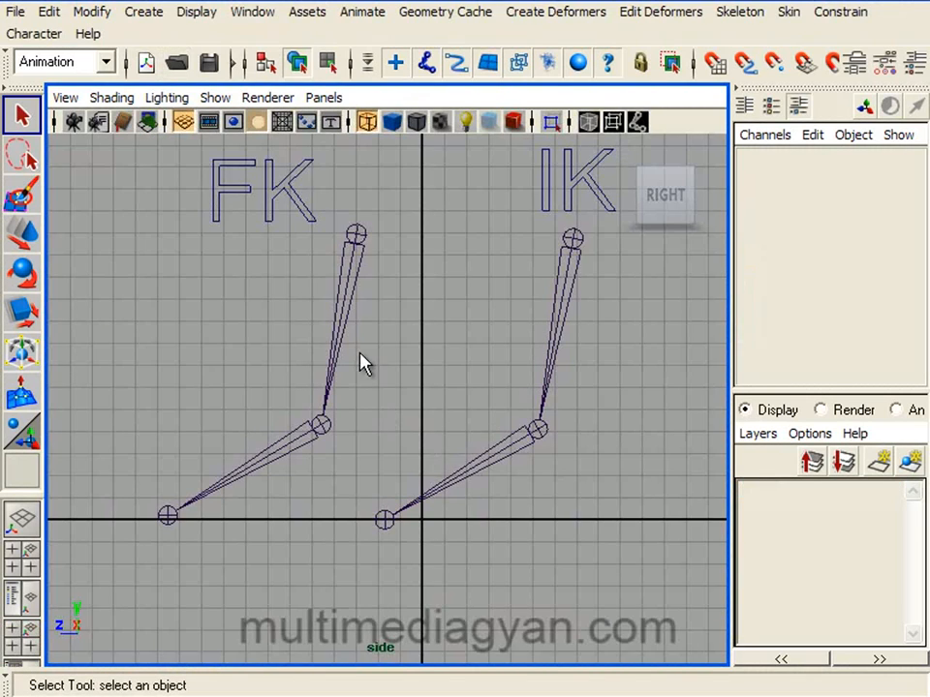
Select the FK joint chain and the IK joint chain in turn to compare them
middle_click_drag(386, 281, 364, 315, "alt")
left_click_drag(276, 309, 343, 331)
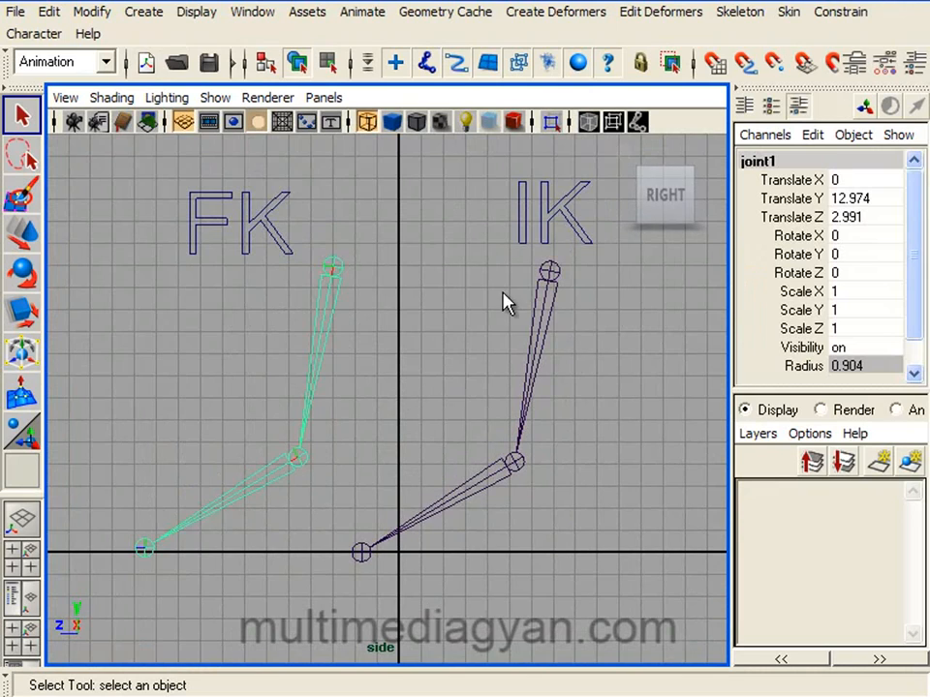
left_click_drag(597, 320, 592, 318)
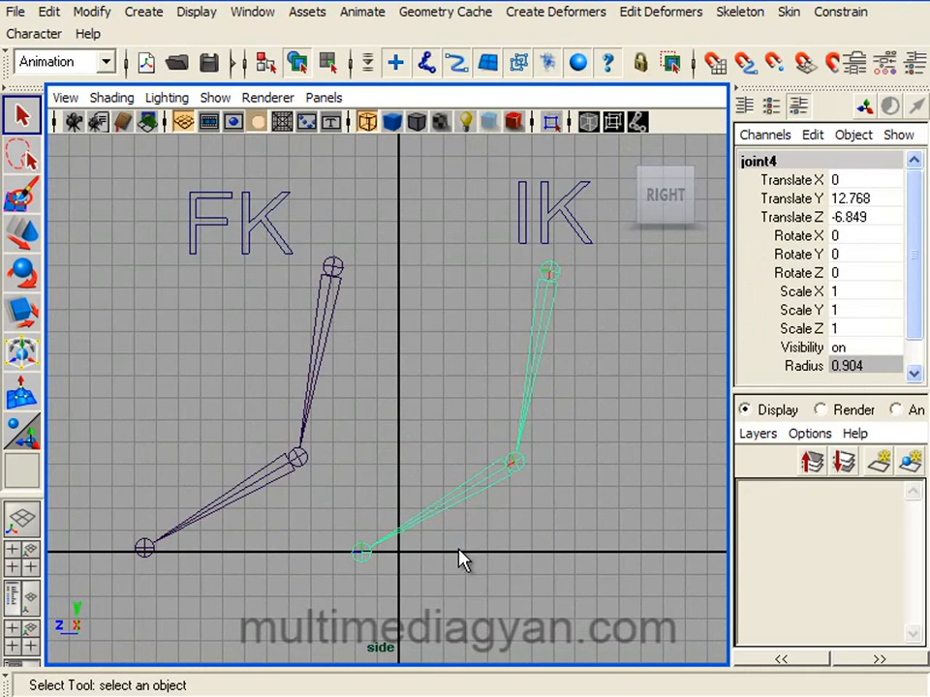
Rotate the FK chain's root joint about Z to about 12.6 degrees, check the middle joint, and readjust the root's rotation
left_click(250, 336)
left_click_drag(387, 373, 391, 375)
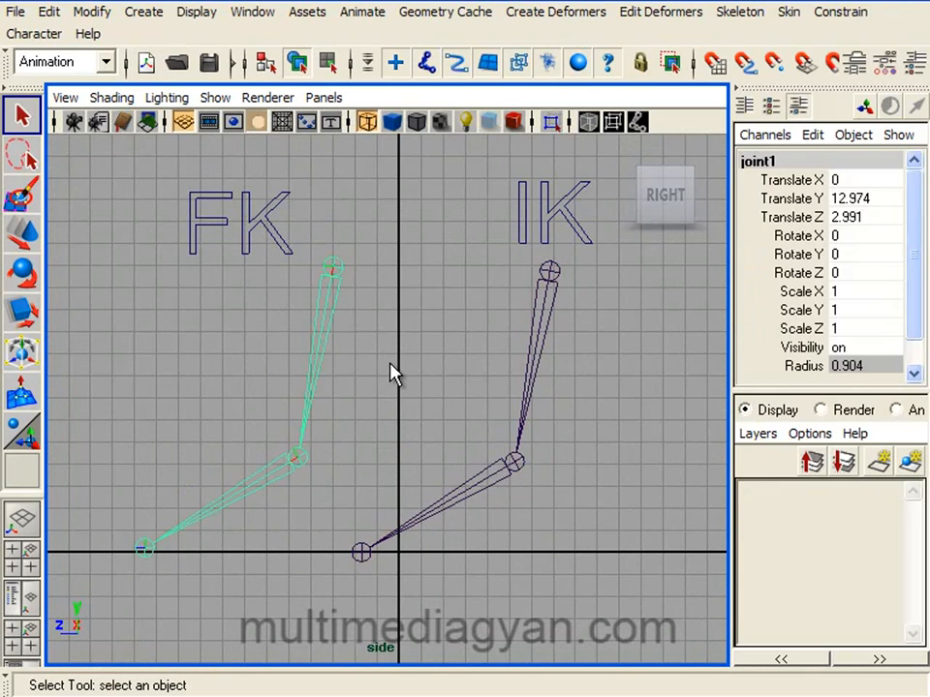
key("e")
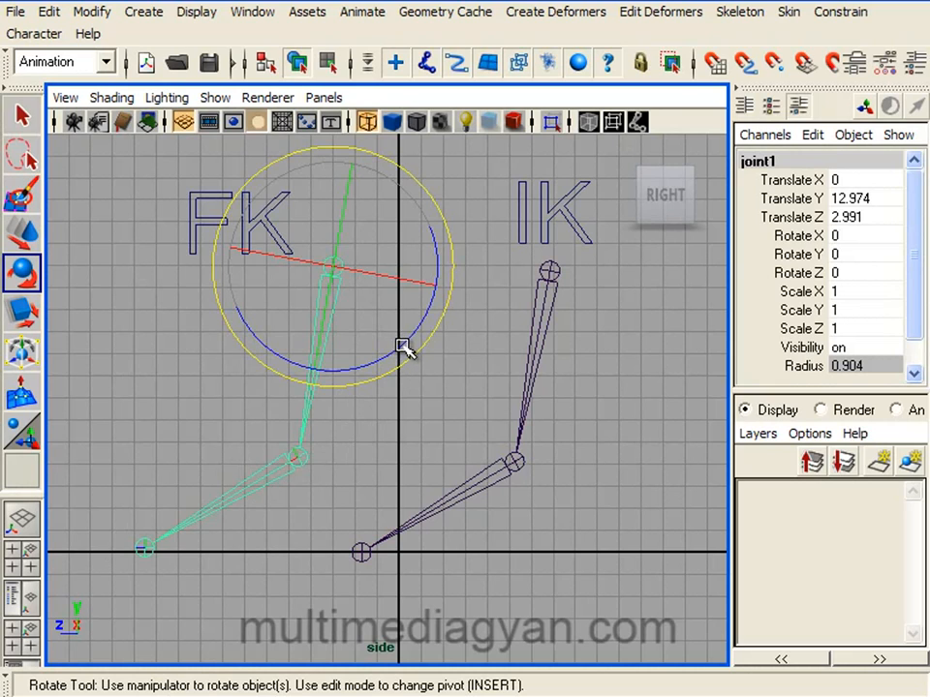
left_click_drag(402, 349, 282, 450)
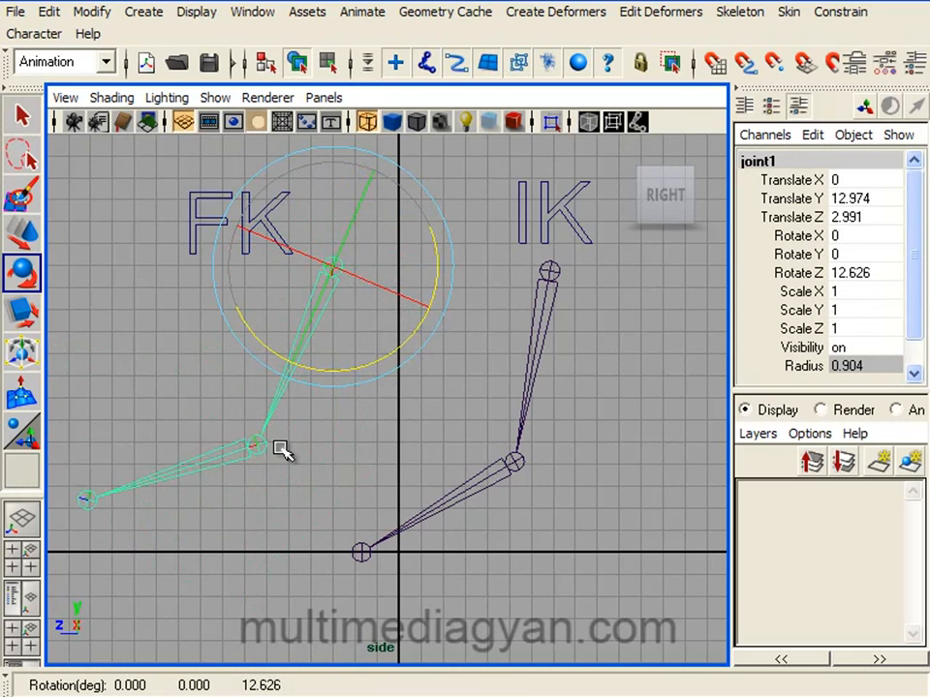
left_click(255, 446)
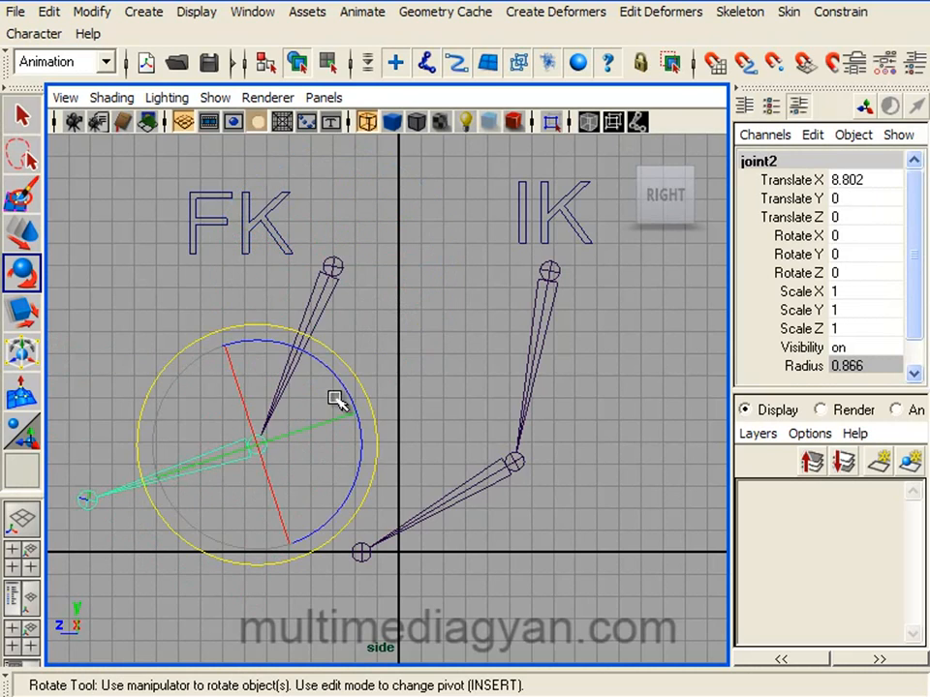
left_click(328, 308)
left_click_drag(371, 361, 436, 381)
left_click(446, 377)
Create an IK handle on the IK chain from its top joint to its end joint
left_click(547, 308)
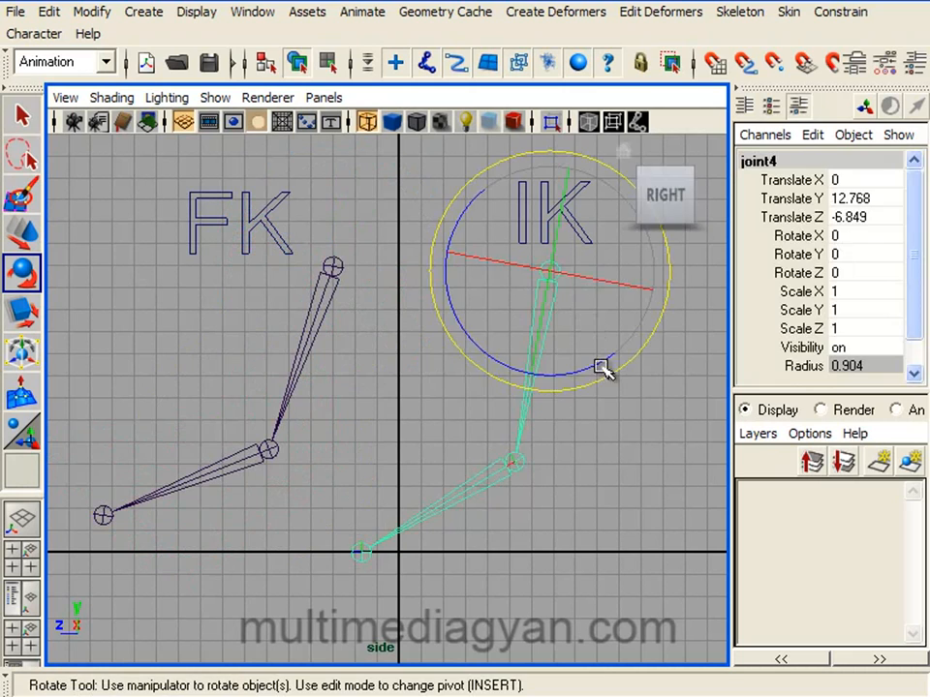
left_click(629, 433)
left_click(746, 21)
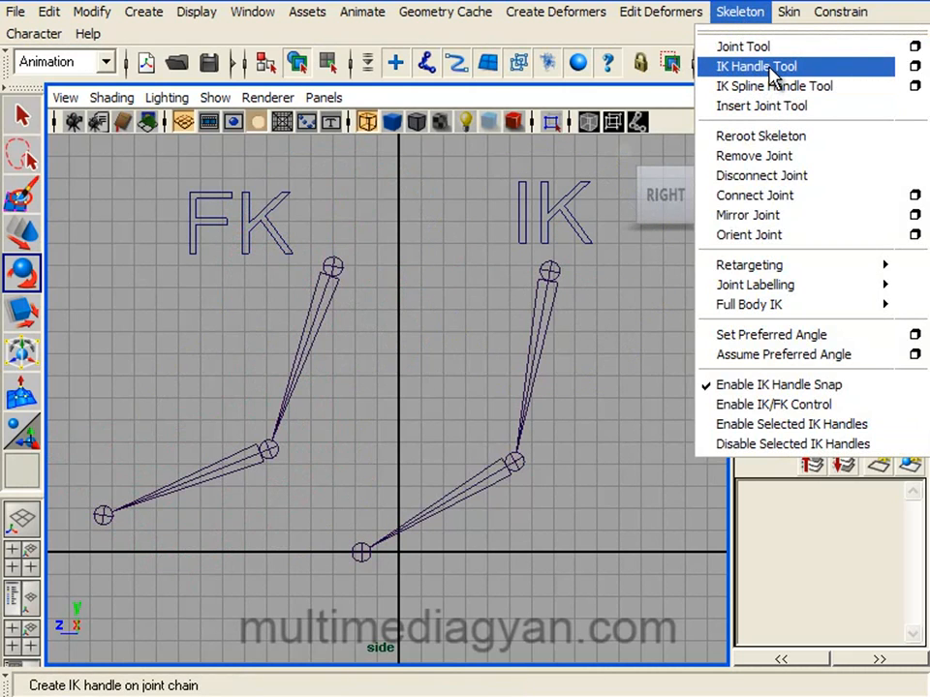
left_click(770, 67)
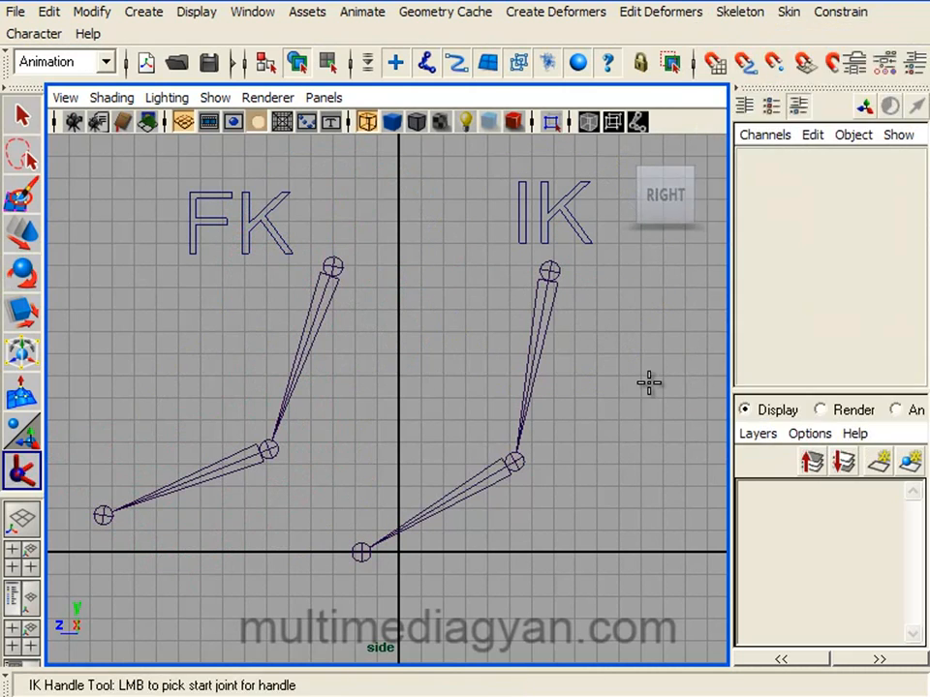
left_click(549, 271)
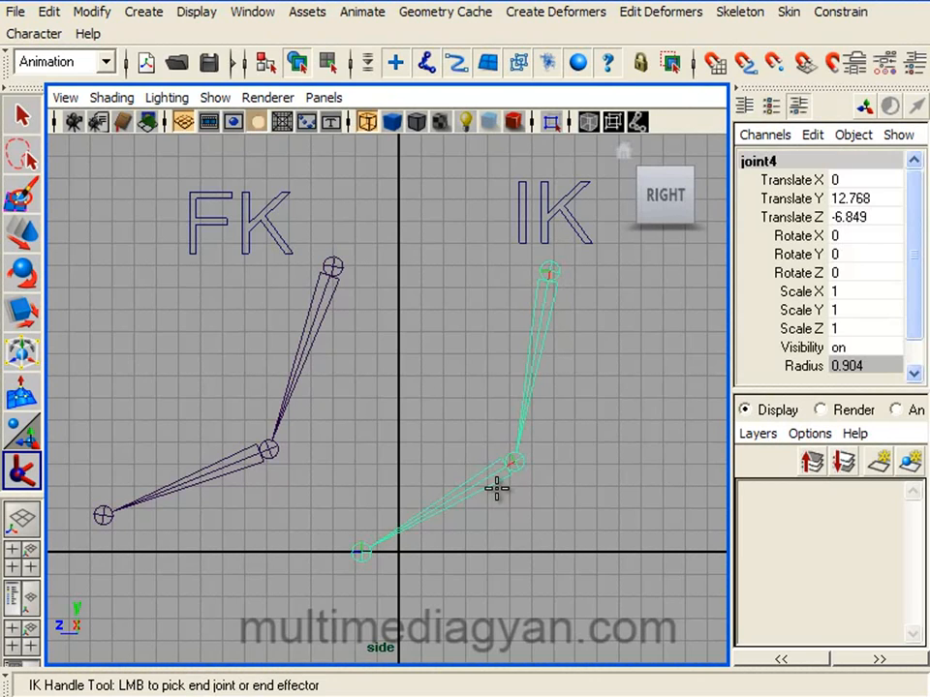
left_click(362, 552)
Move the IK handle to about Y 1.1 and Z 1.6 to pose the IK chain
key("e")
key("w")
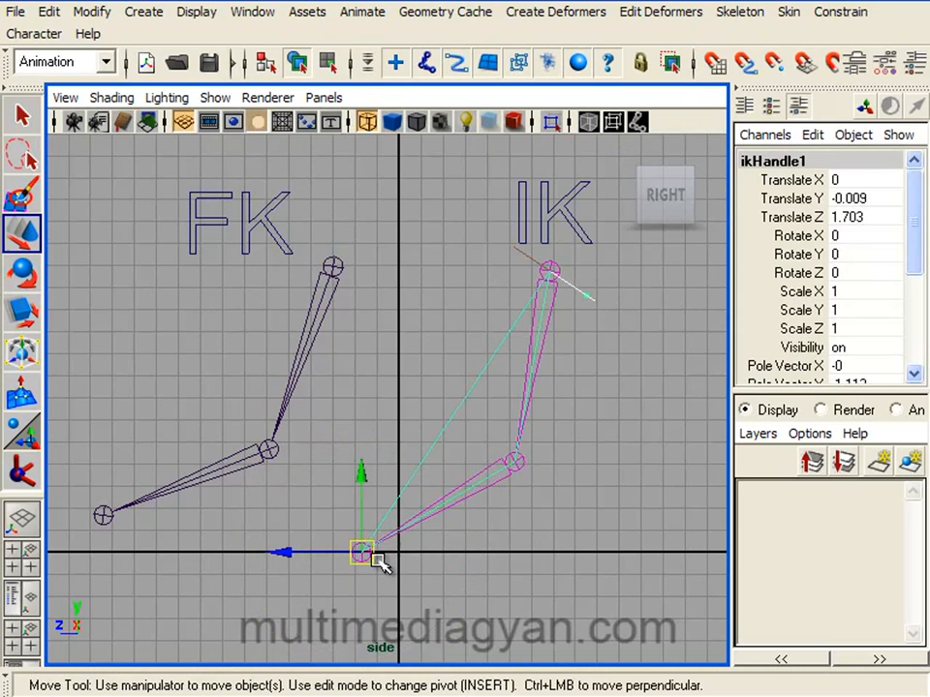
left_click(356, 586)
left_click_drag(337, 528, 376, 543)
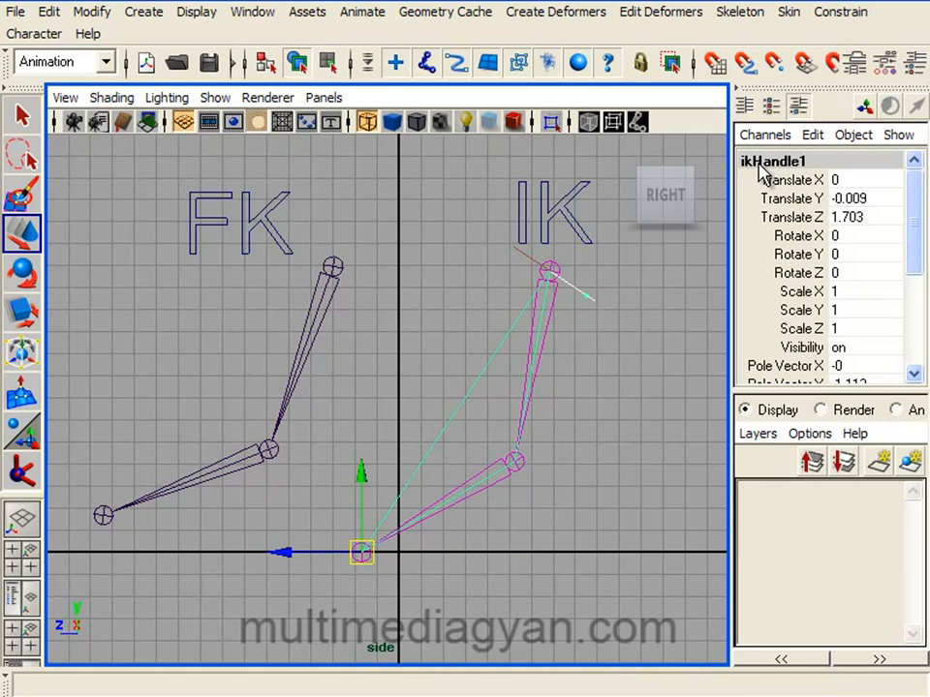
left_click(441, 536)
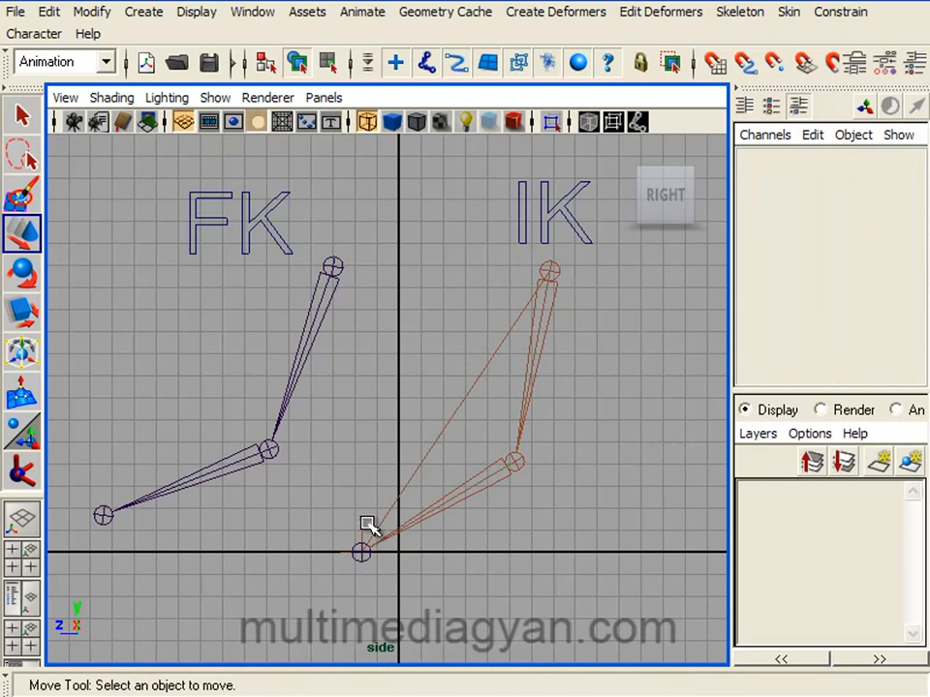
left_click_drag(373, 537, 351, 548)
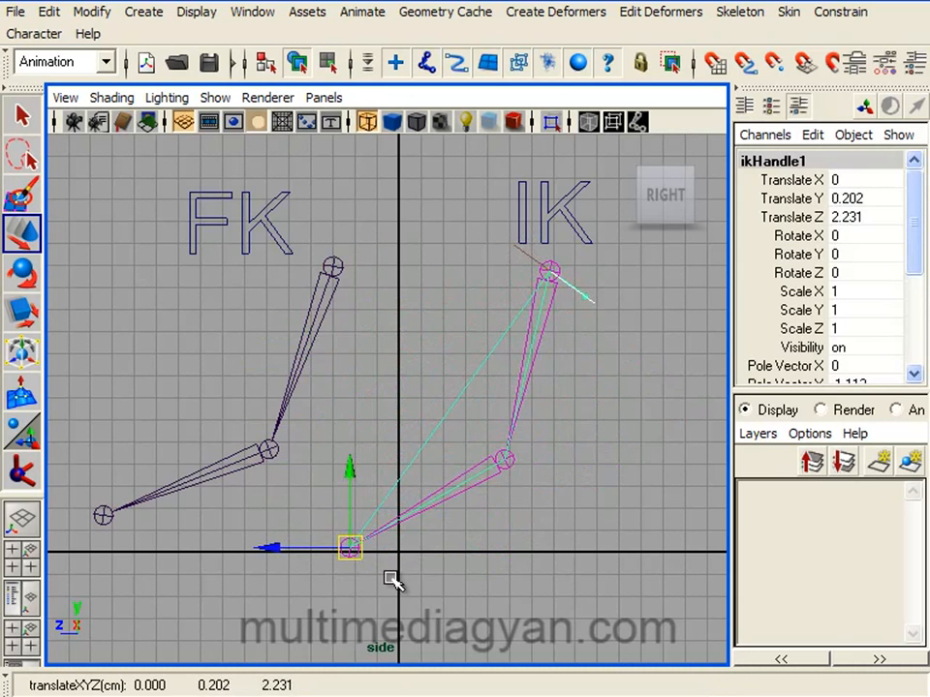
mouse_move(360, 550)
left_mouse_down()
mouse_move(405, 390)
mouse_move(425, 550)
mouse_move(427, 376)
mouse_move(383, 537)
mouse_move(442, 522)
mouse_move(432, 381)
mouse_move(521, 555)
mouse_move(378, 514)
mouse_move(373, 547)
left_mouse_up()
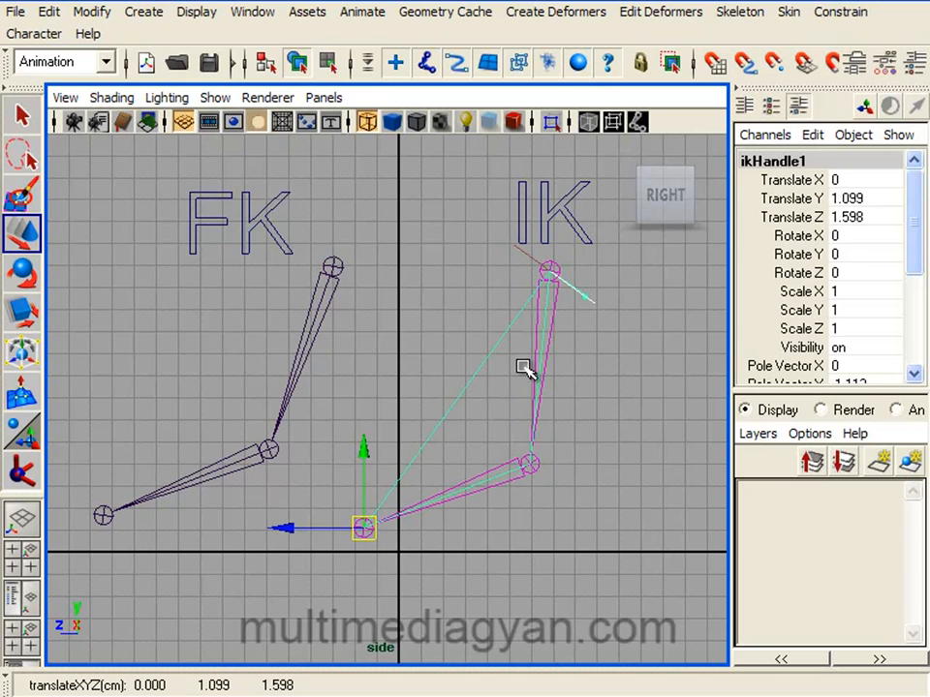
Open the character scene ram_setup_01.mb
left_click(176, 62)
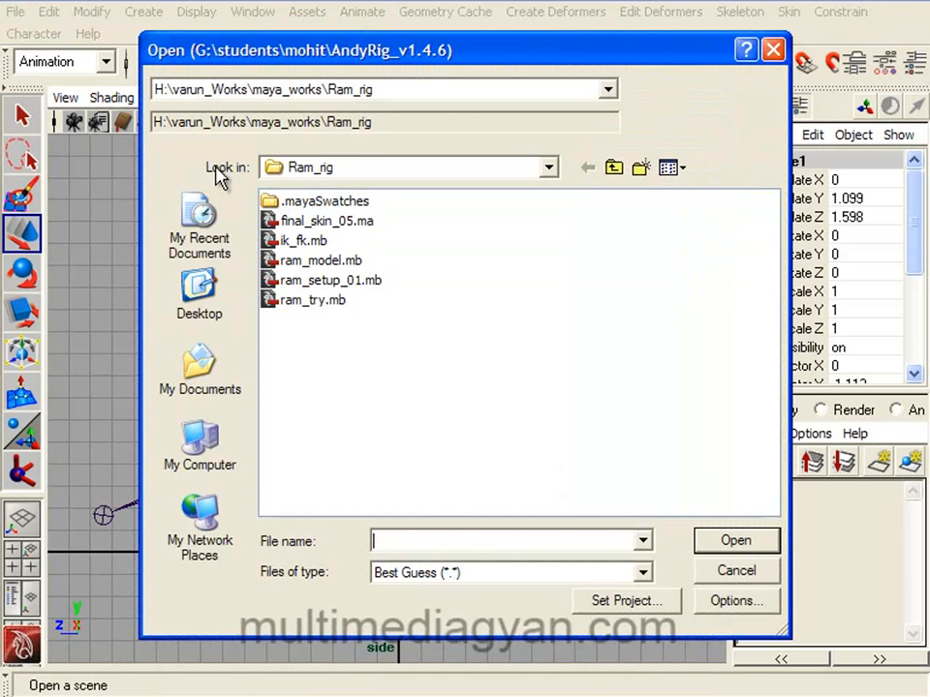
left_click(311, 281)
left_click(738, 539)
left_click(524, 325)
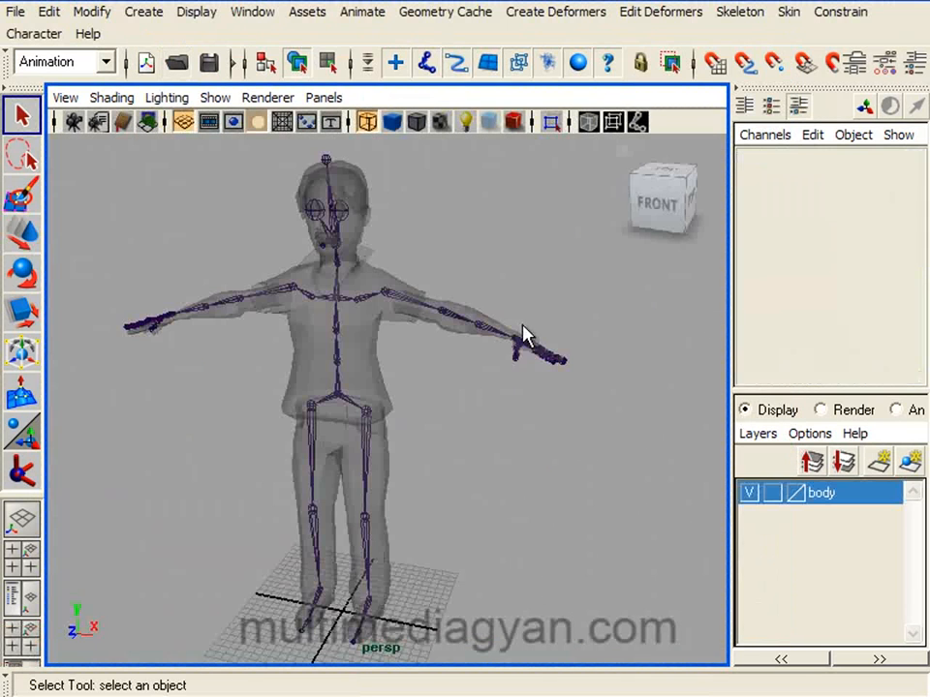
Draw a NURBS circle on the ground grid near the character's left foot, centred at about X 10, Z 6
right_click_drag(481, 455, 461, 480, "alt")
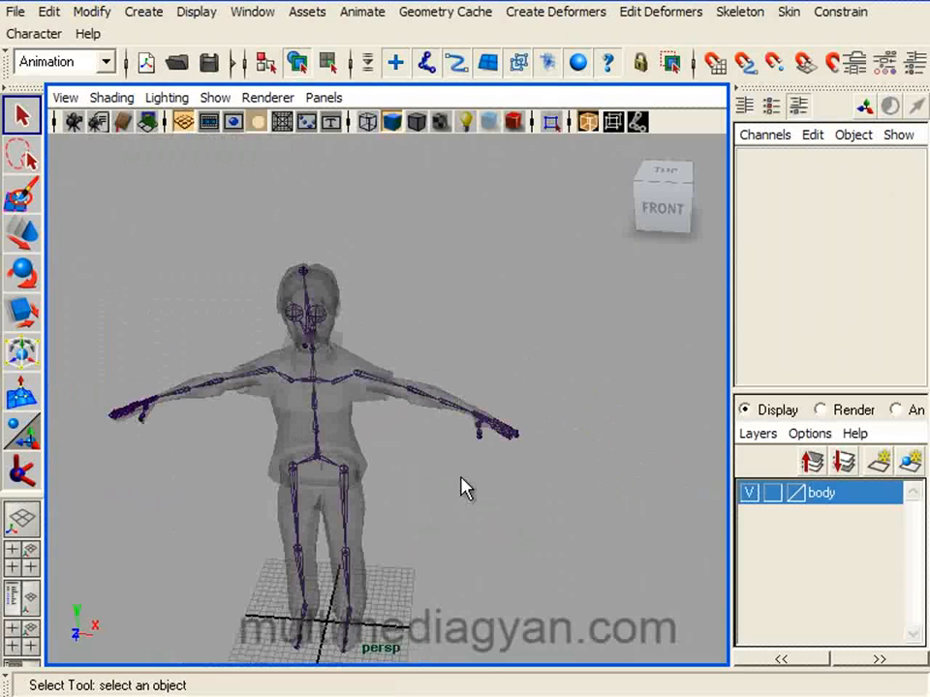
middle_click_drag(448, 545, 434, 466, "alt")
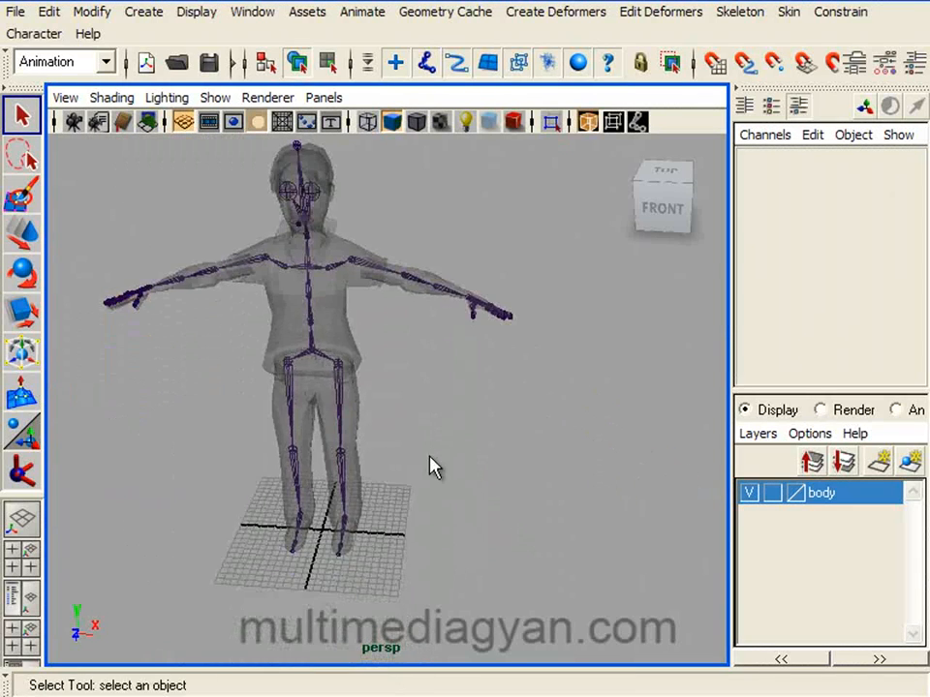
left_click(147, 14)
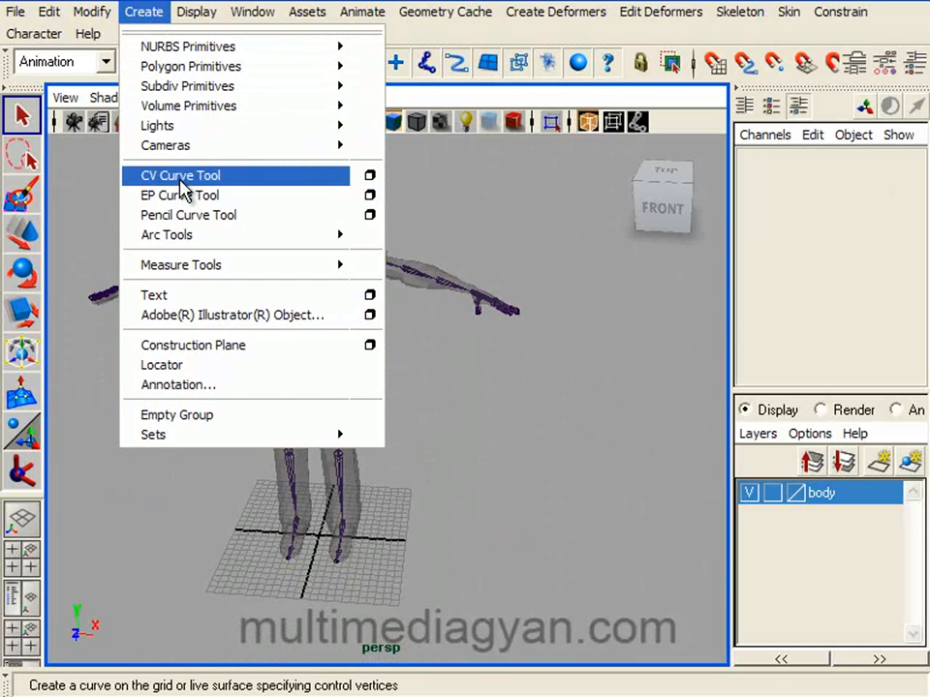
mouse_move(184, 48)
left_click(384, 184)
mouse_move(417, 532)
right_mouse_down("alt")
mouse_move(430, 533)
mouse_move(465, 494)
mouse_move(450, 501)
right_mouse_up("alt")
left_click_drag(408, 602, 460, 621)
right_click_drag(480, 547, 454, 575, "alt")
key("w")
middle_click_drag(454, 575, 451, 575, "alt")
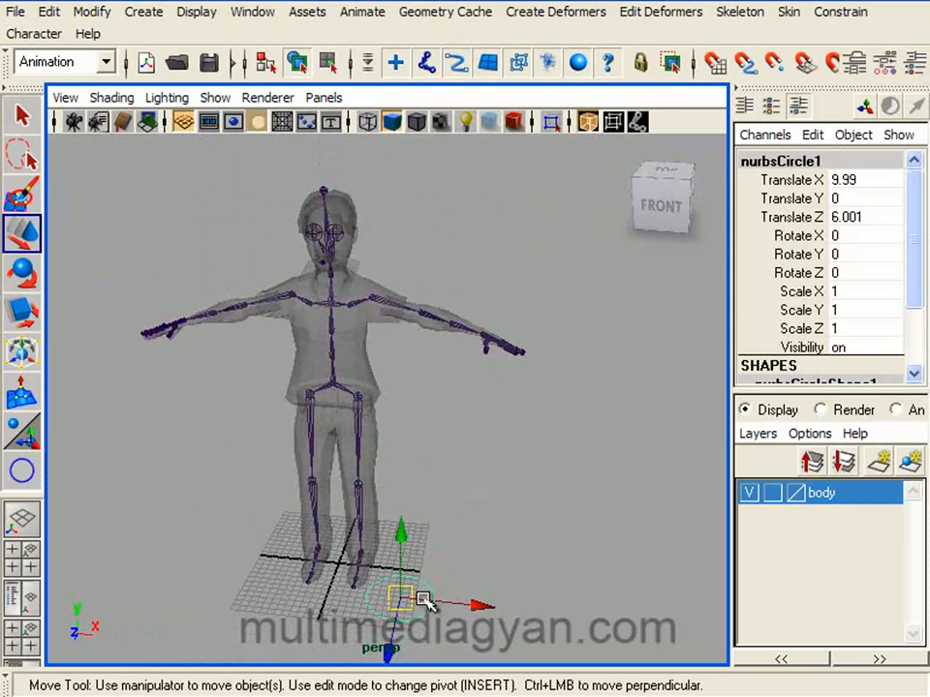
Hide the body layer
right_click_drag(407, 272, 415, 370, "alt")
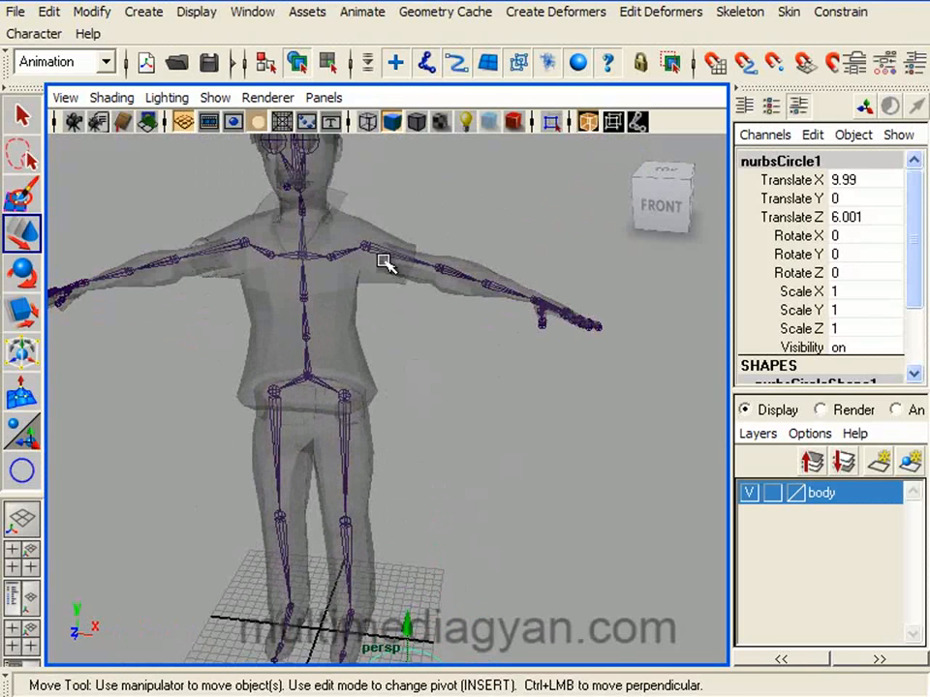
left_click(751, 494)
right_click_drag(449, 515, 416, 456, "alt")
left_click_drag(415, 453, 461, 496, "alt")
right_click_drag(461, 496, 434, 392, "alt")
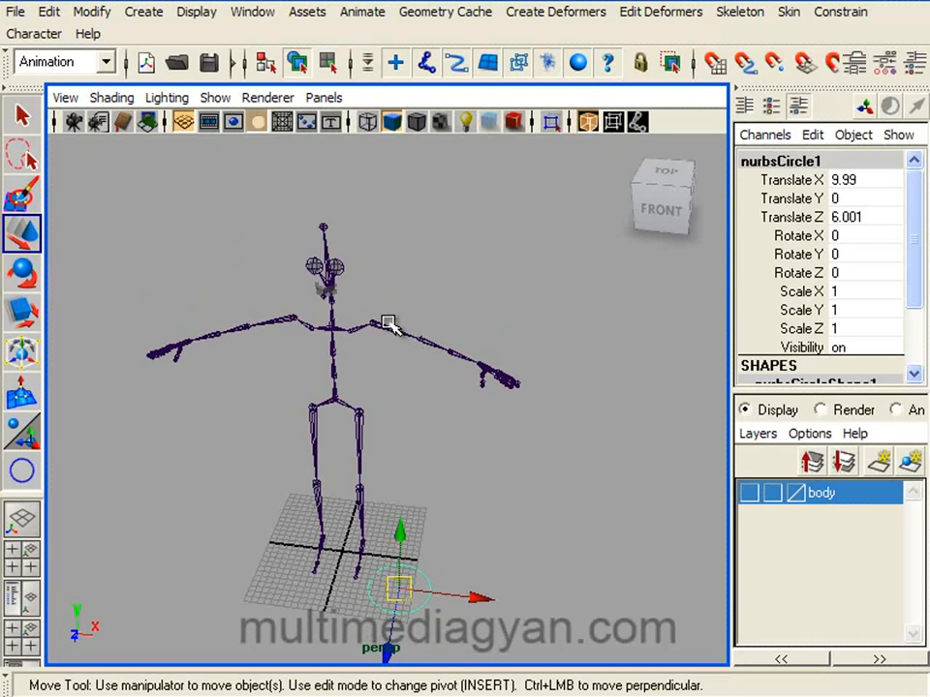
Try to parent-constrain the NURBS circle to the left shoulder joint with Maintain offset turned off and all axes constrained
left_click(387, 323)
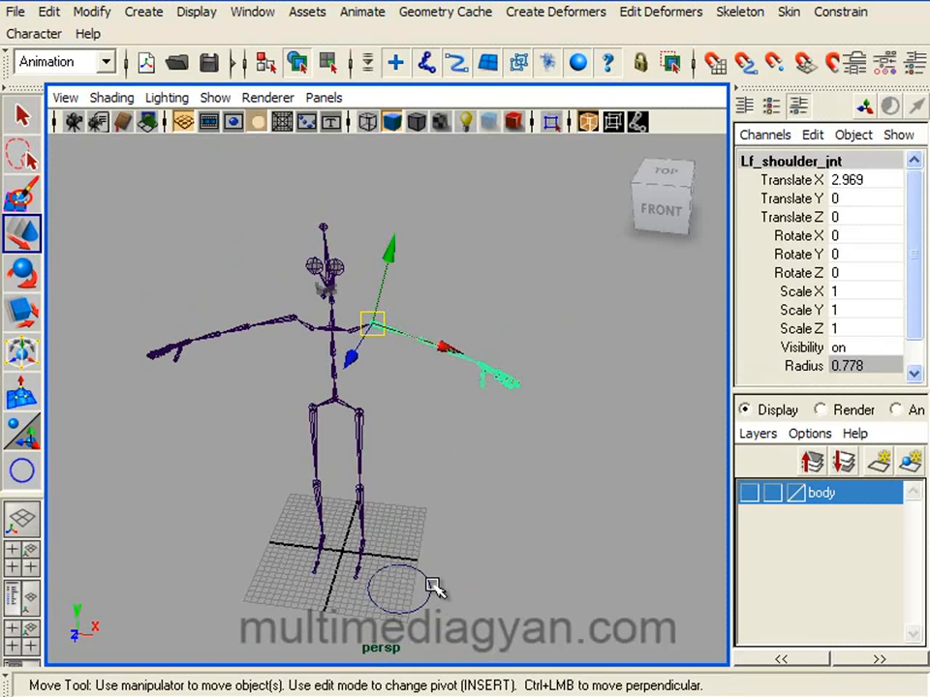
left_click(431, 586, "shift")
right_click_drag(432, 586, 493, 533, "alt")
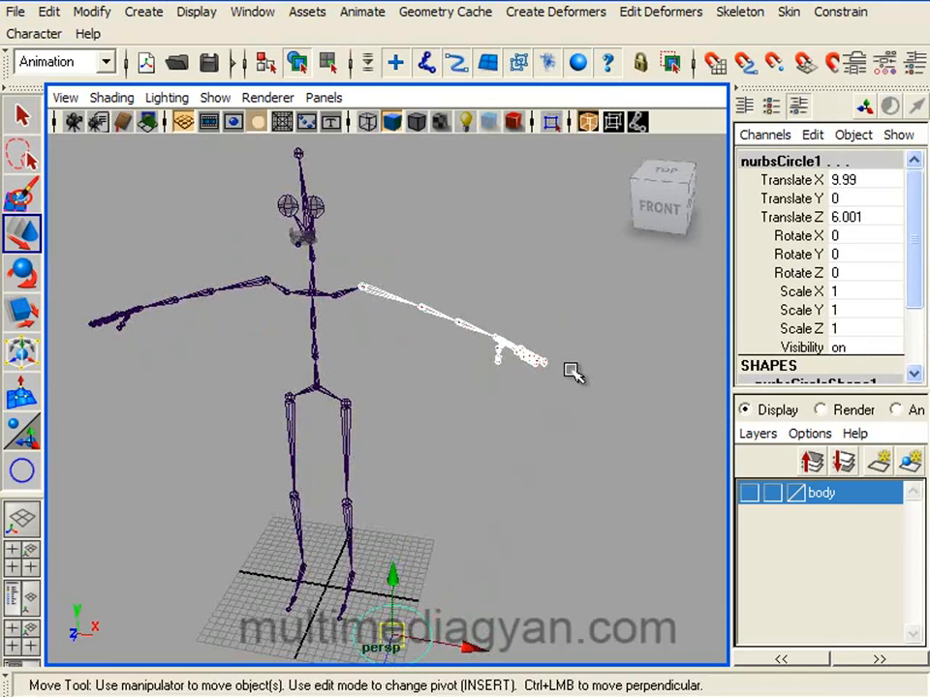
left_click(840, 13)
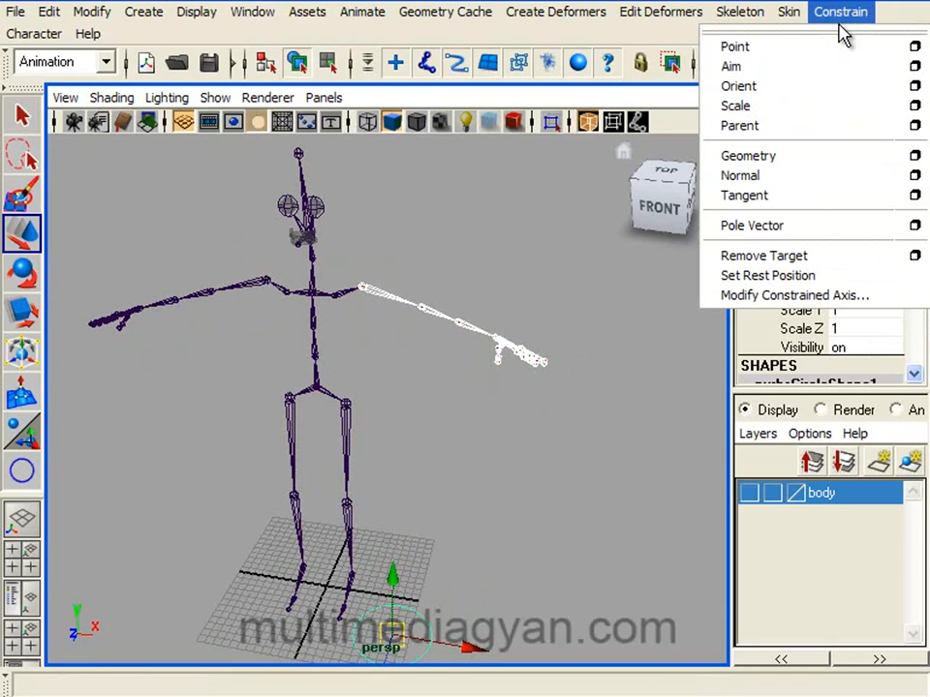
left_click(913, 124)
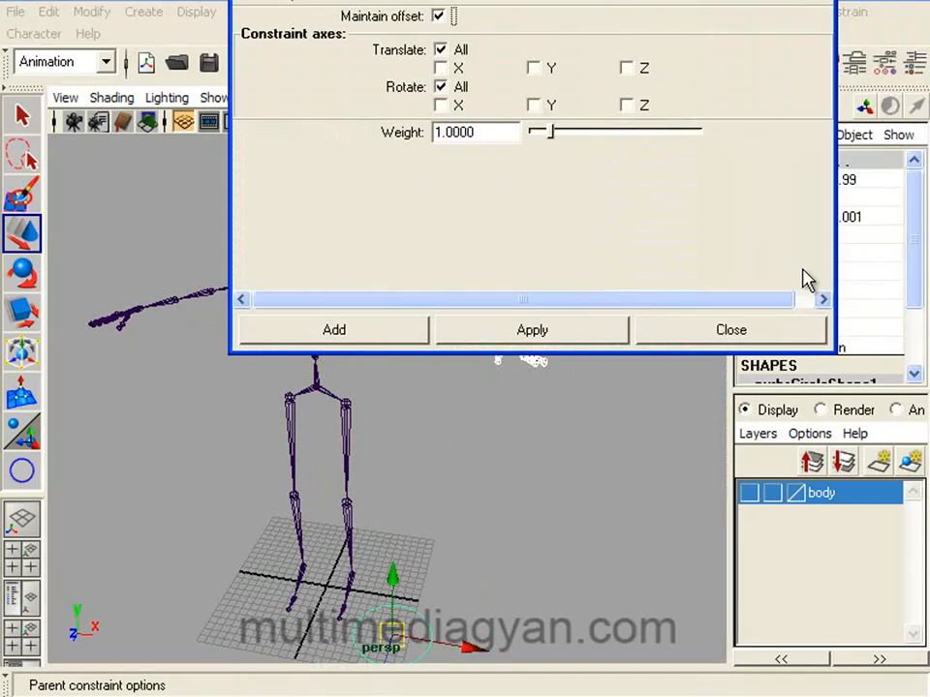
left_click(439, 17)
left_click(384, 336)
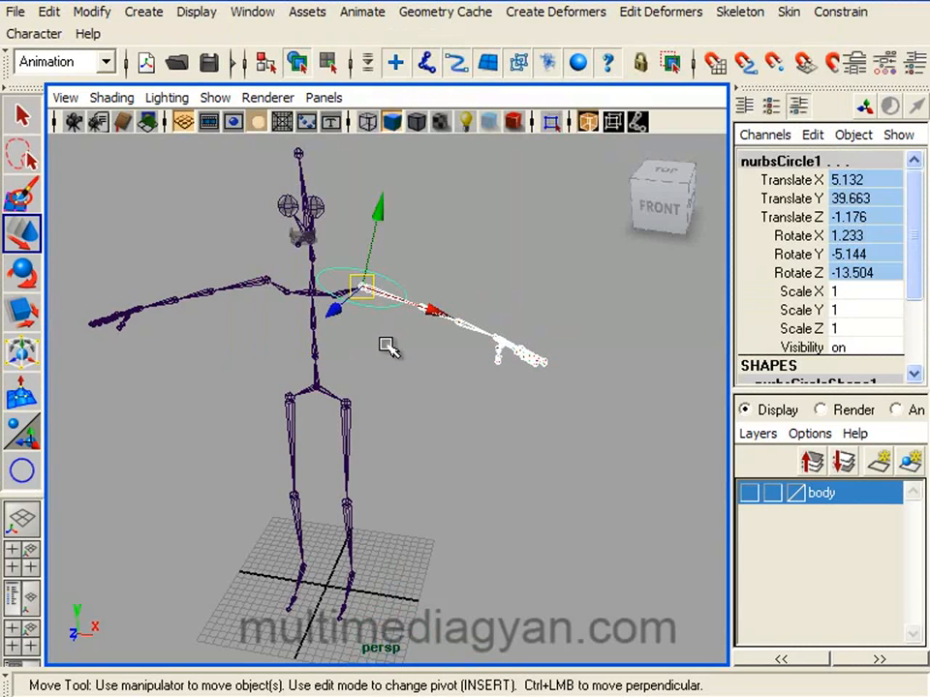
Examine the circle's position and orientation at the left shoulder joint from several angles
scroll(425, 385, "up", 3)
middle_click_drag(372, 229, 407, 401, "alt")
scroll(419, 455, "up", 4)
left_click_drag(430, 469, 397, 450, "alt")
scroll(484, 441, "down", 5)
left_click_drag(329, 357, 436, 368, "alt")
scroll(499, 474, "up", 5)
left_click_drag(557, 481, 502, 491, "alt")
scroll(503, 491, "up", 1)
scroll(386, 436, "down", 3)
scroll(436, 427, "down", 3)
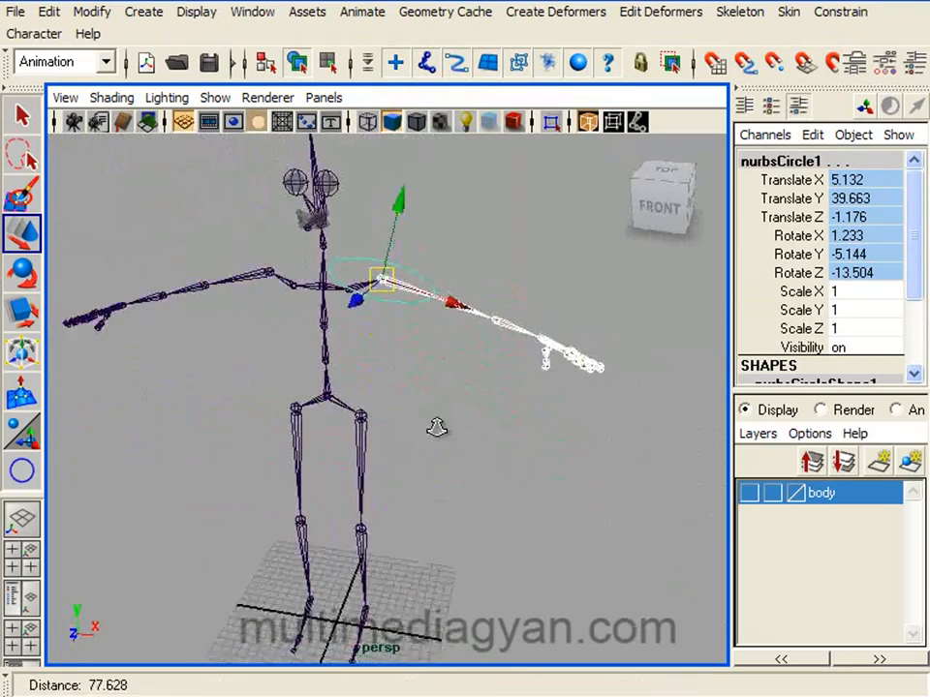
Undo the circle's parent constraint to the left shoulder joint
key("ctrl+z")
middle_click_drag(477, 556, 463, 449, "alt")
Set the NURBS circle's Rotate Y and Rotate Z to 90
left_click(469, 505)
left_click(434, 546)
right_click_drag(433, 547, 448, 600, "alt")
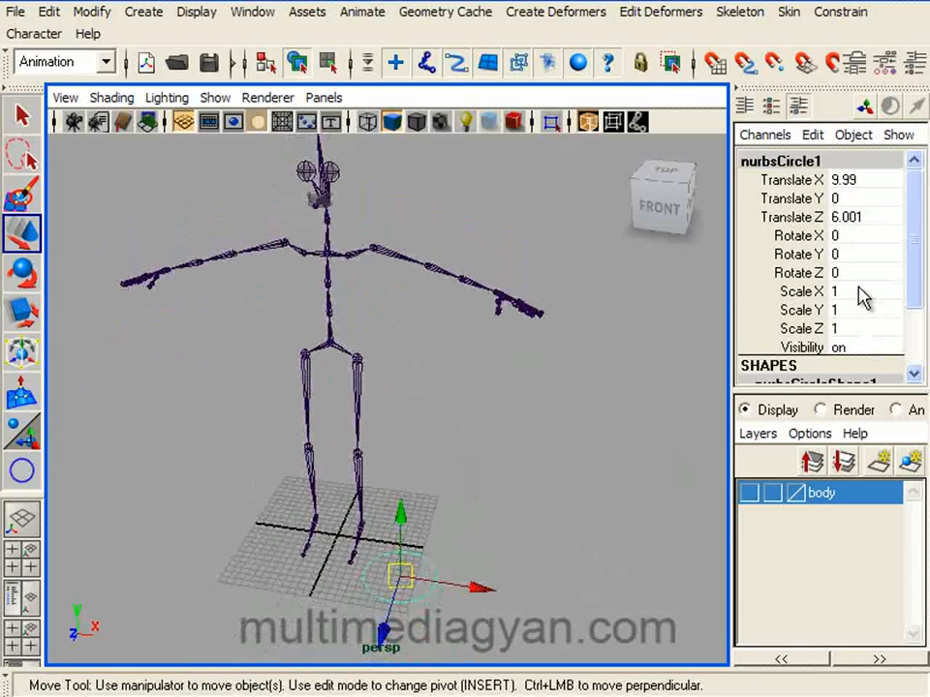
left_click(857, 271)
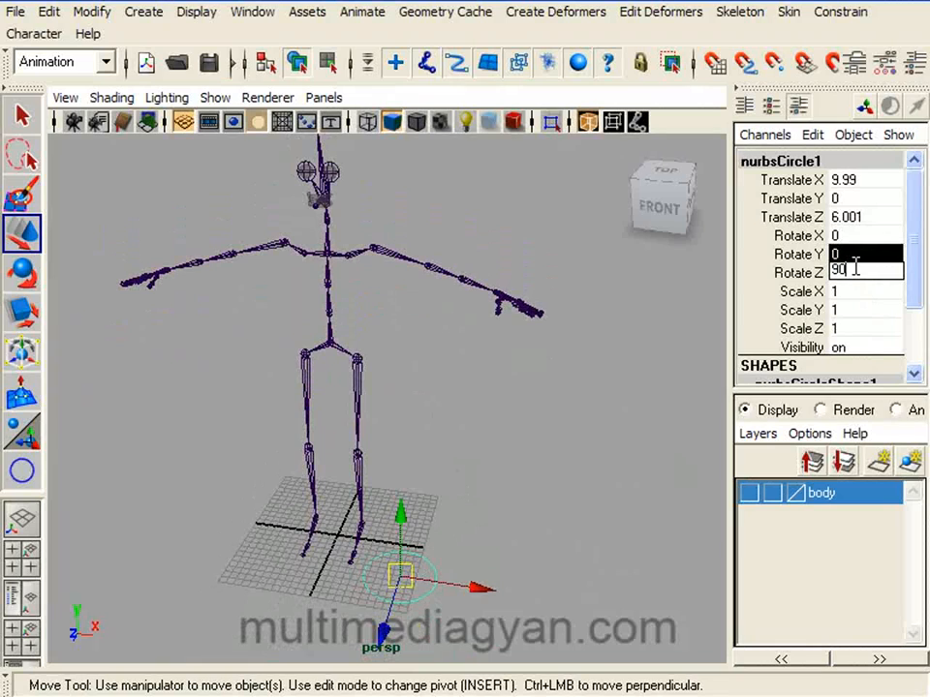
key("Return")
left_click(406, 550)
left_click(401, 571)
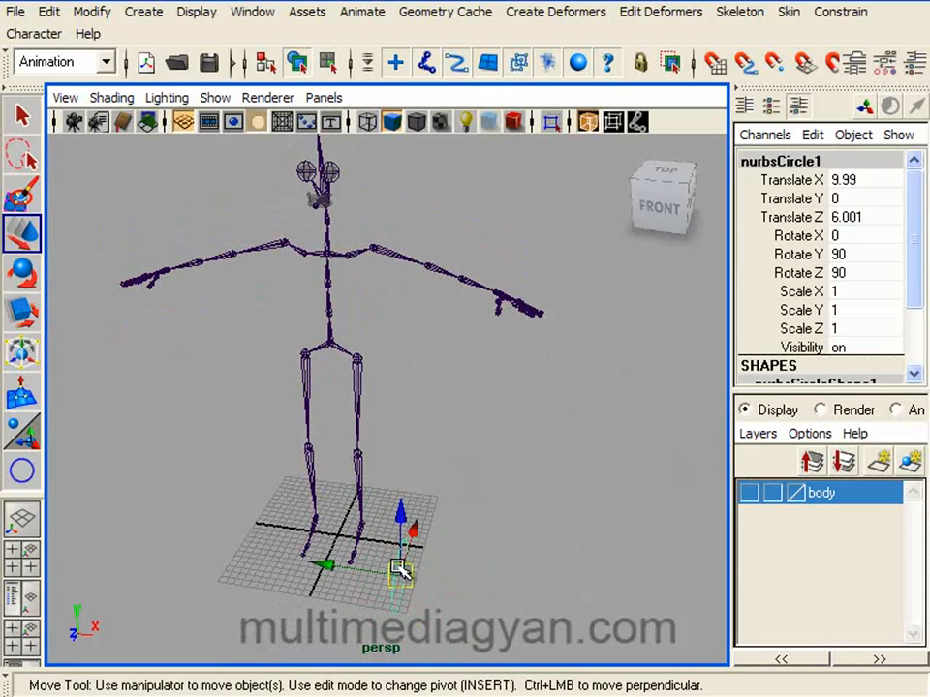
Freeze the NURBS circle's transformations and deselect it
left_click(94, 12)
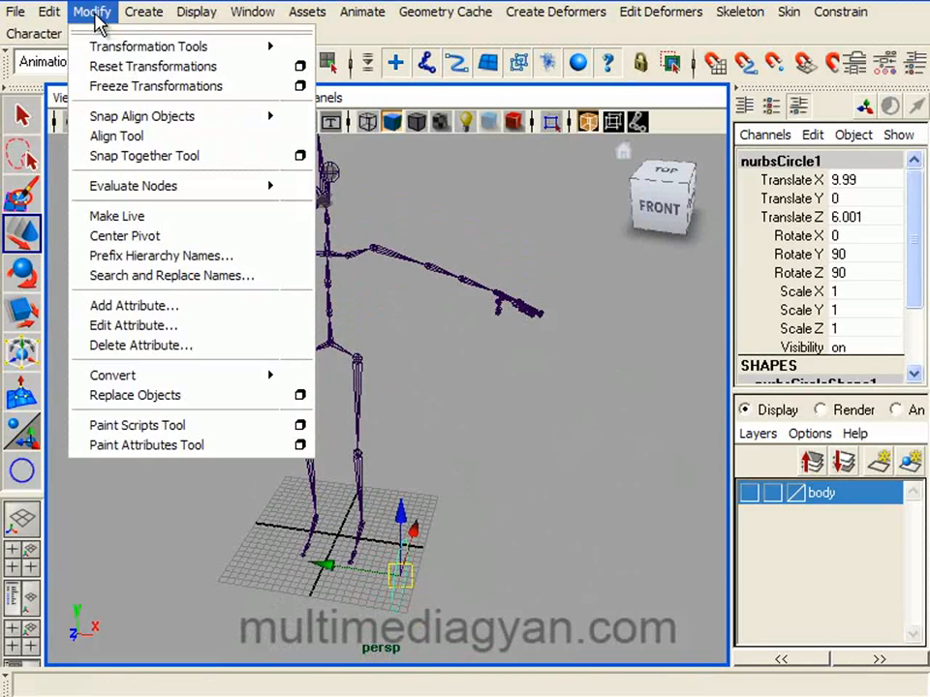
left_click(120, 85)
left_click(512, 529)
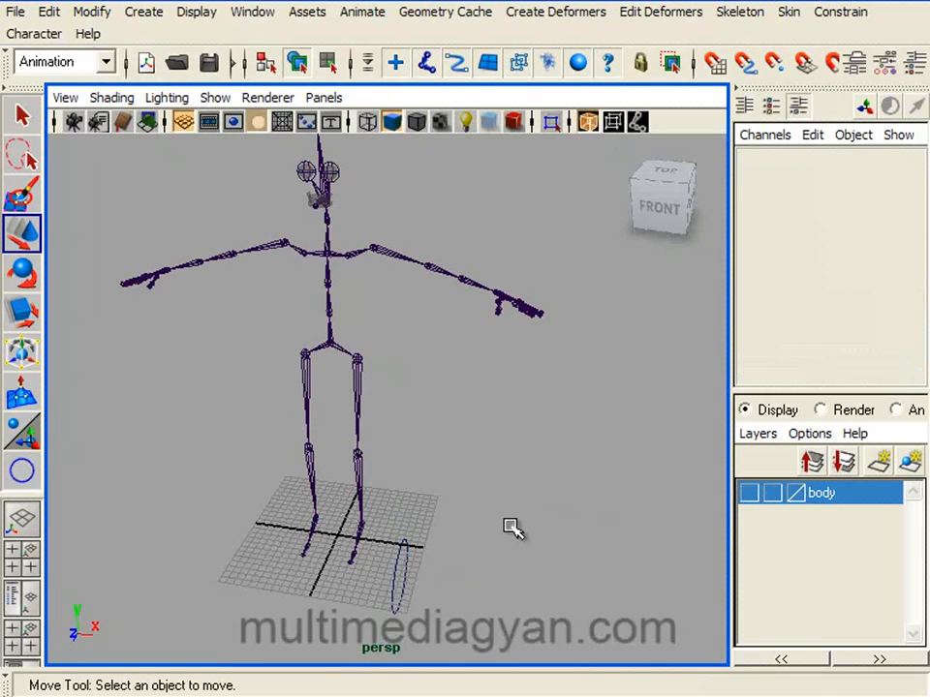
Try to parent-constrain the frozen NURBS circle to the left shoulder joint with Maintain offset off and all axes constrained
left_click(396, 253)
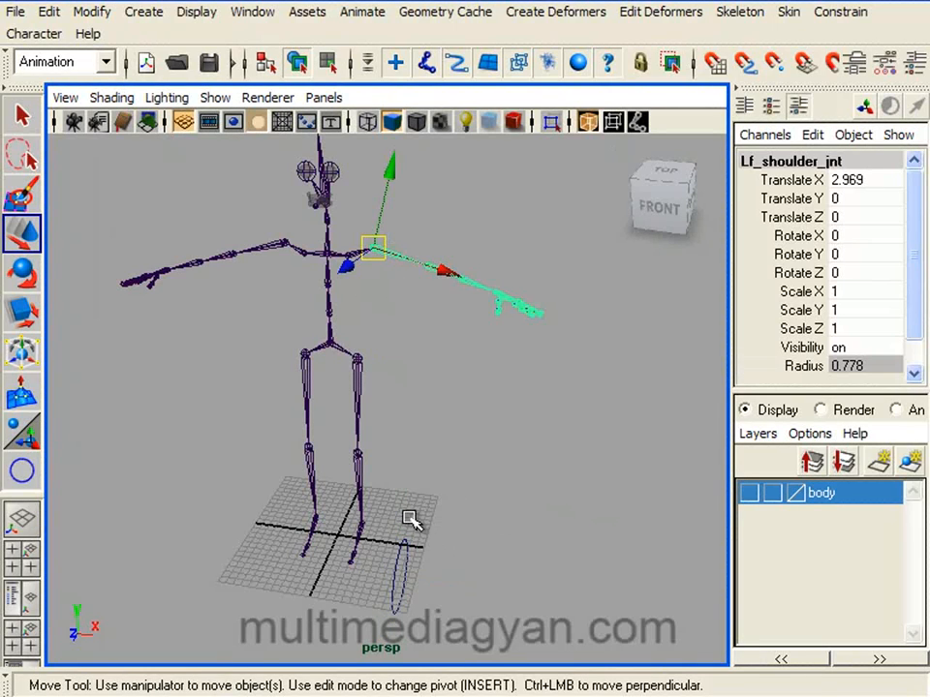
left_click(405, 578, "shift")
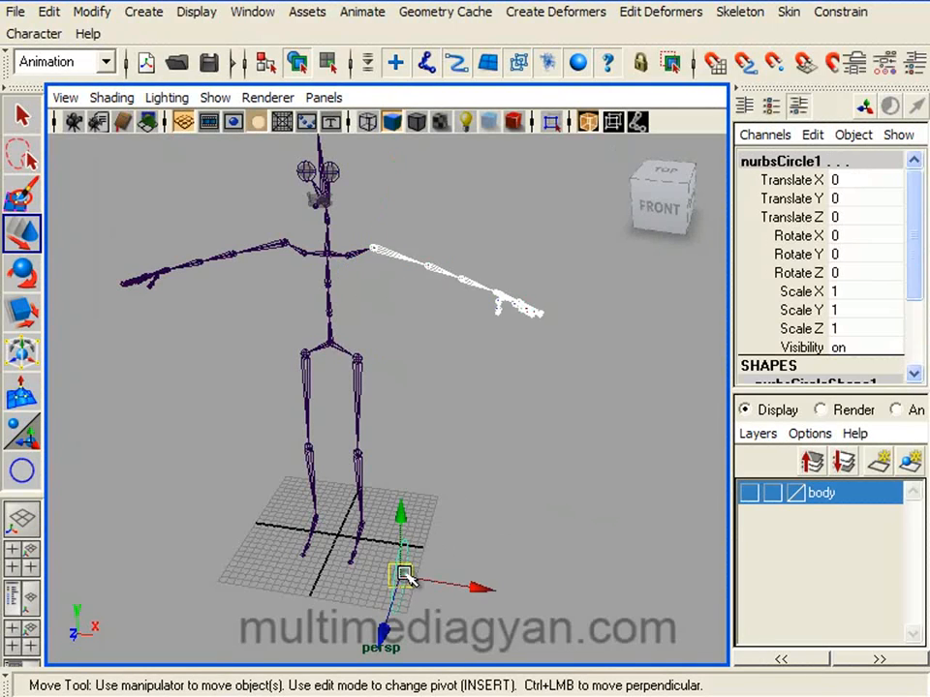
left_click(765, 12)
left_click(850, 11)
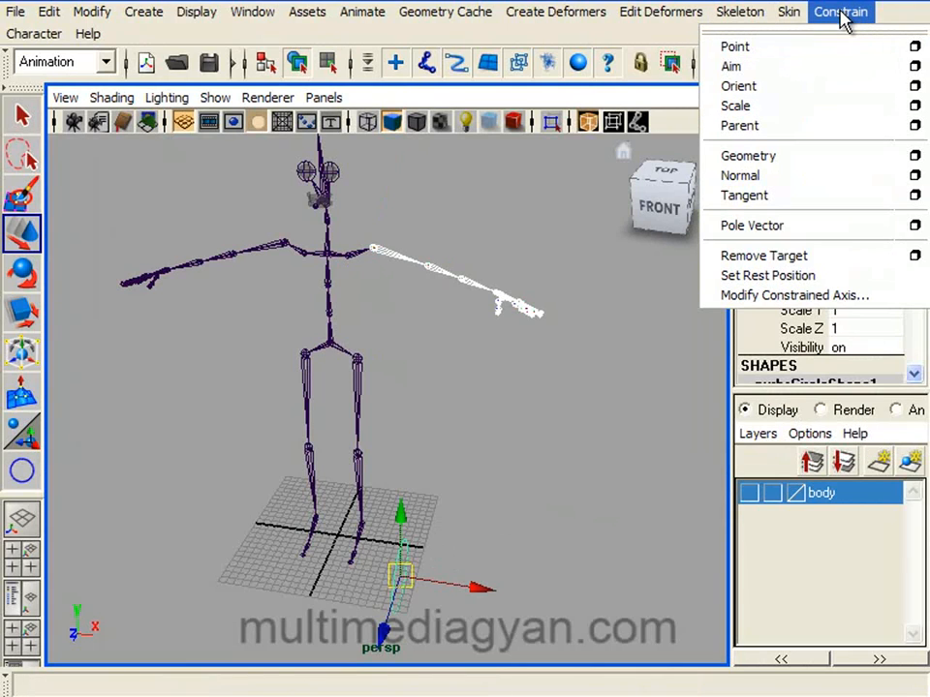
left_click(914, 126)
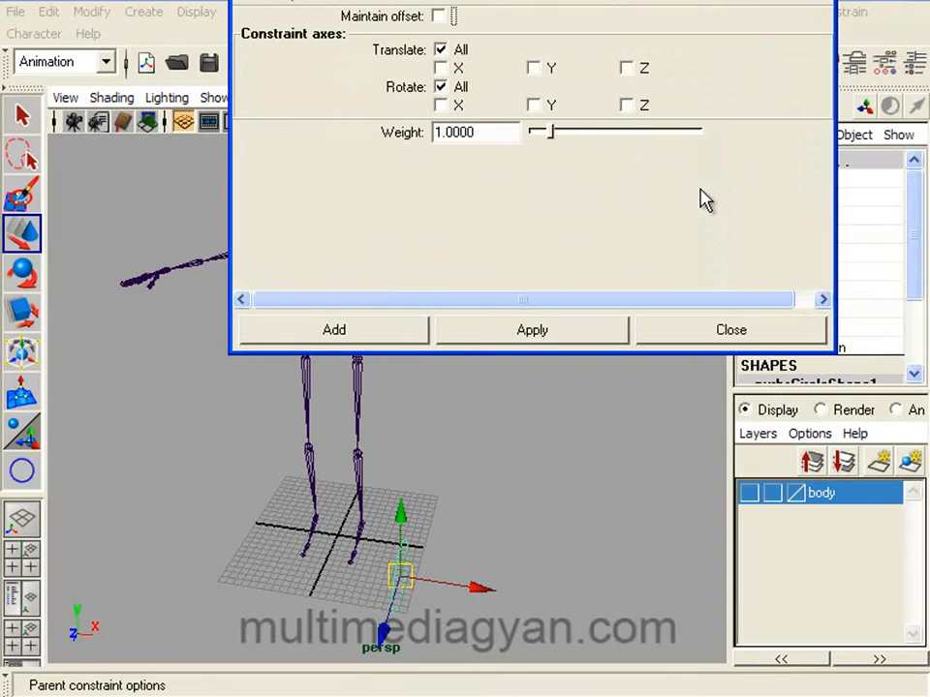
left_click(346, 334)
Examine the circle's alignment at the left shoulder joint from several angles and check its translate and rotate channels
right_click_drag(383, 314, 435, 505, "alt")
left_click_drag(436, 504, 498, 438, "alt")
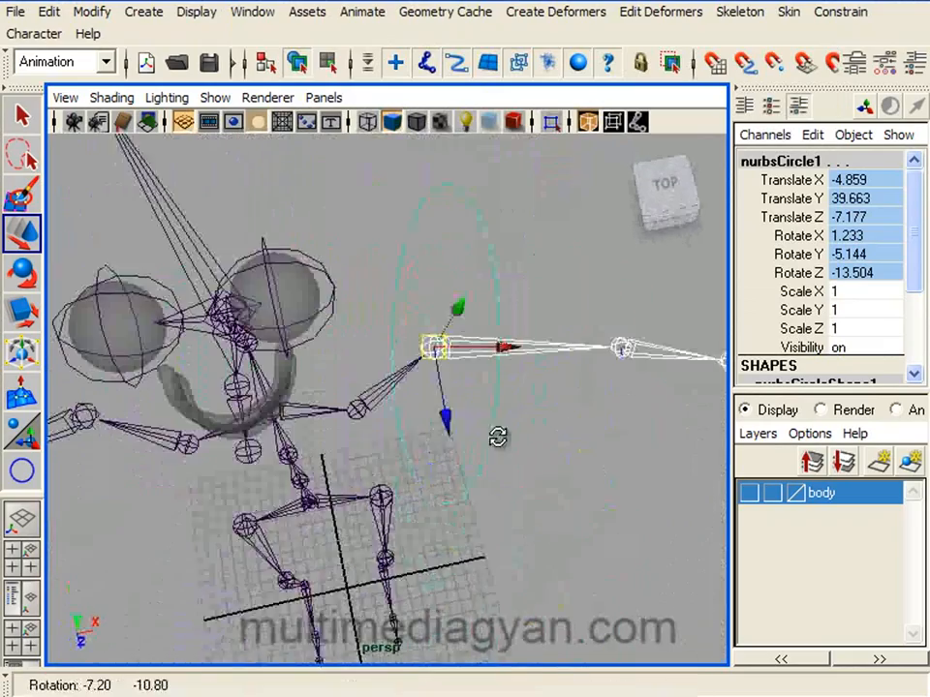
left_click(571, 432)
left_click_drag(547, 307, 548, 427)
middle_click_drag(550, 430, 450, 454, "alt")
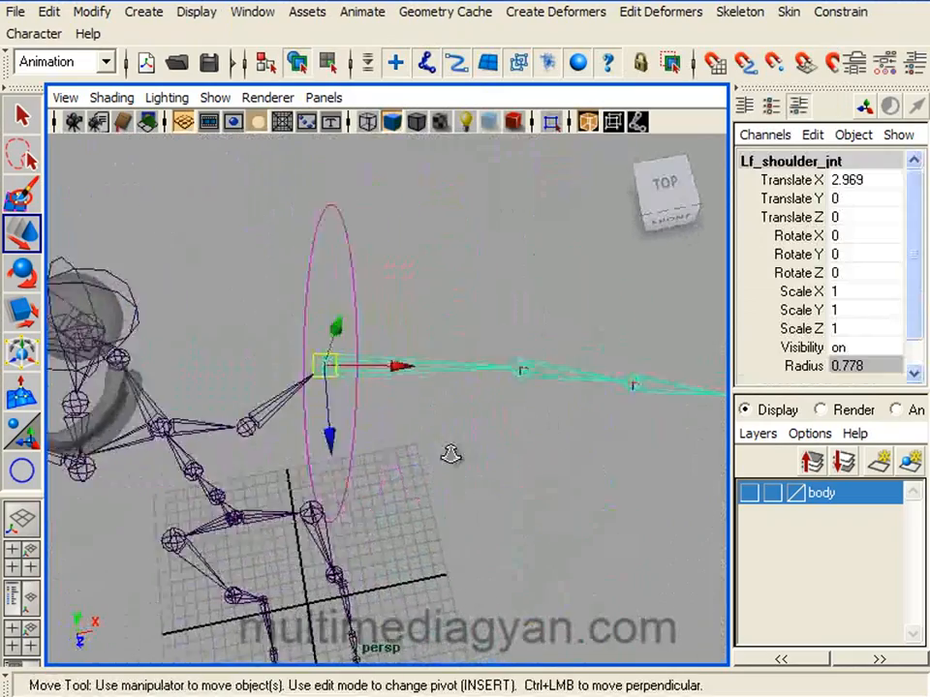
right_click_drag(450, 454, 483, 518, "alt")
left_click(319, 483)
right_click_drag(471, 461, 375, 390, "alt")
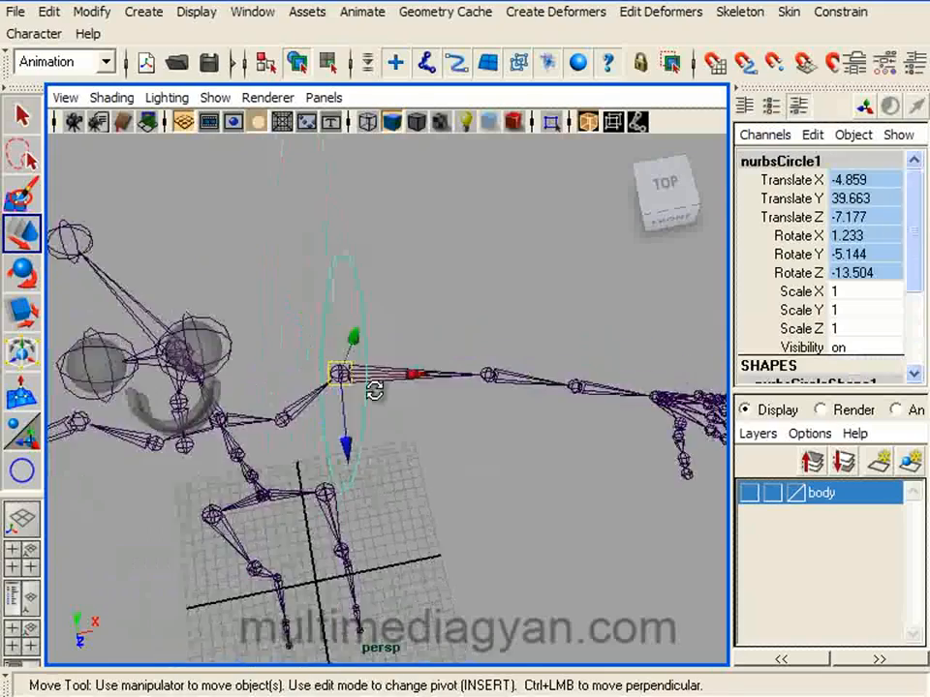
left_click_drag(374, 390, 301, 332, "alt")
middle_click_drag(302, 332, 382, 424, "alt")
right_click_drag(382, 424, 343, 380, "alt")
left_click_drag(342, 379, 282, 364, "alt")
right_click_drag(282, 363, 442, 290, "alt")
left_click(441, 291)
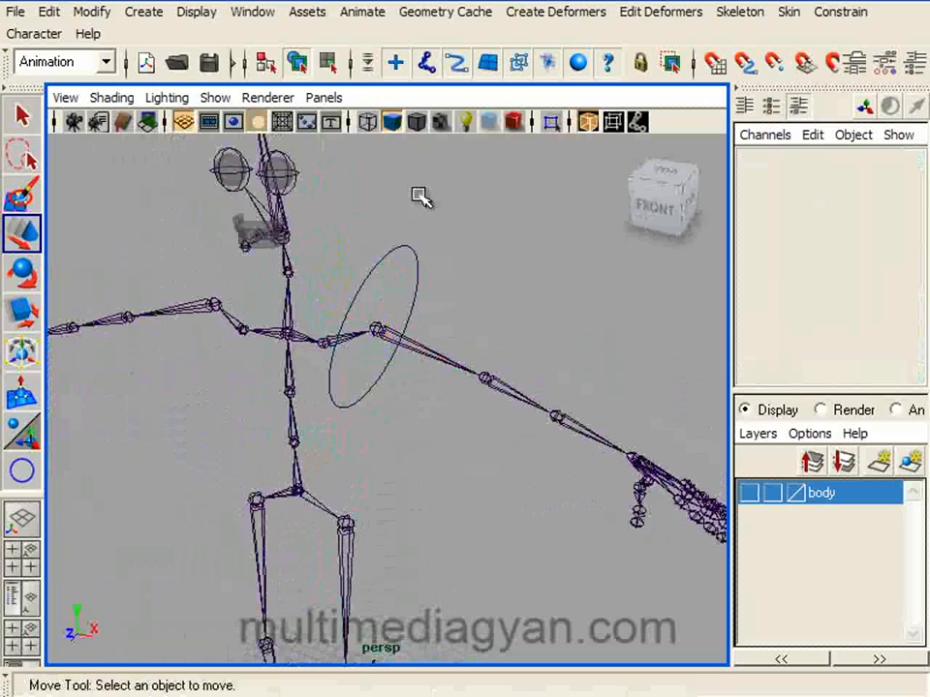
left_click(402, 272)
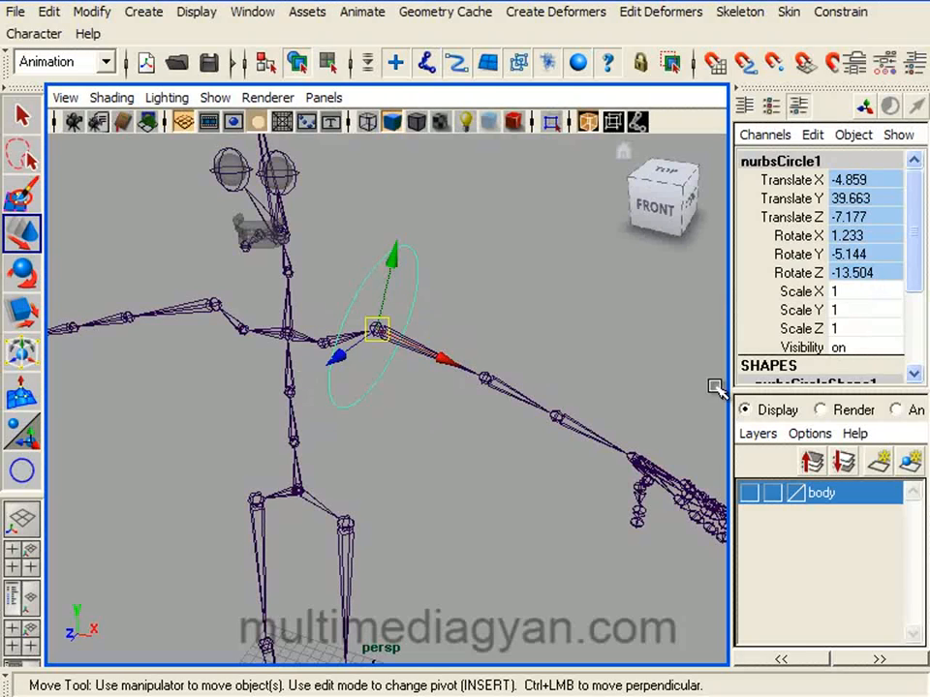
Undo the frozen circle's parent constraint to the left shoulder joint and clear the selection
key("ctrl+z")
key("ctrl+z")
key("ctrl+z")
key("ctrl+z")
key("ctrl+z")
key("ctrl+z")
scroll(385, 295, "down", 5)
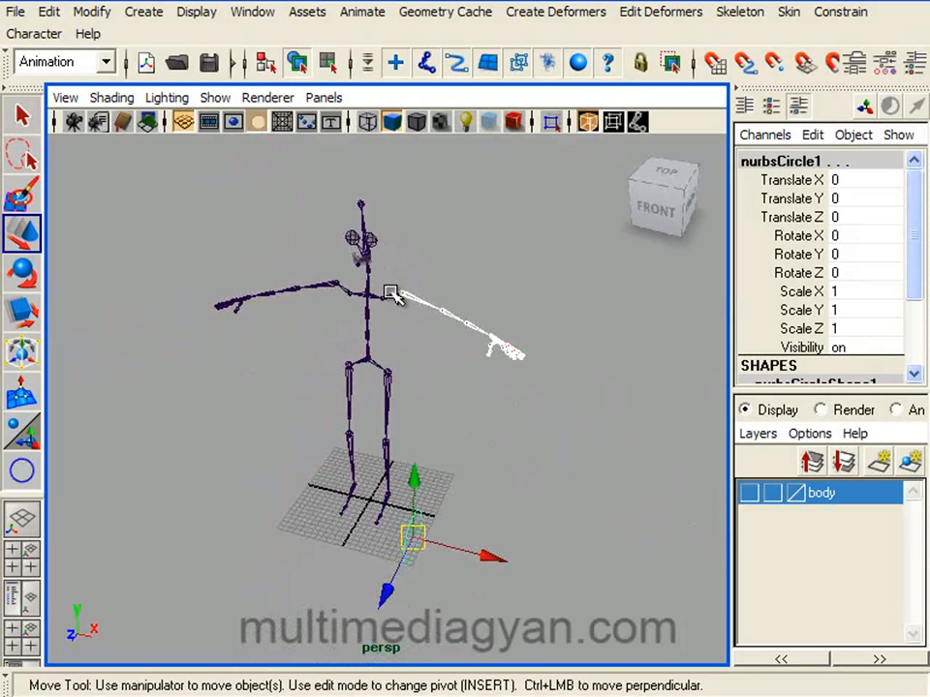
left_click(459, 407)
scroll(439, 606, "up", 3)
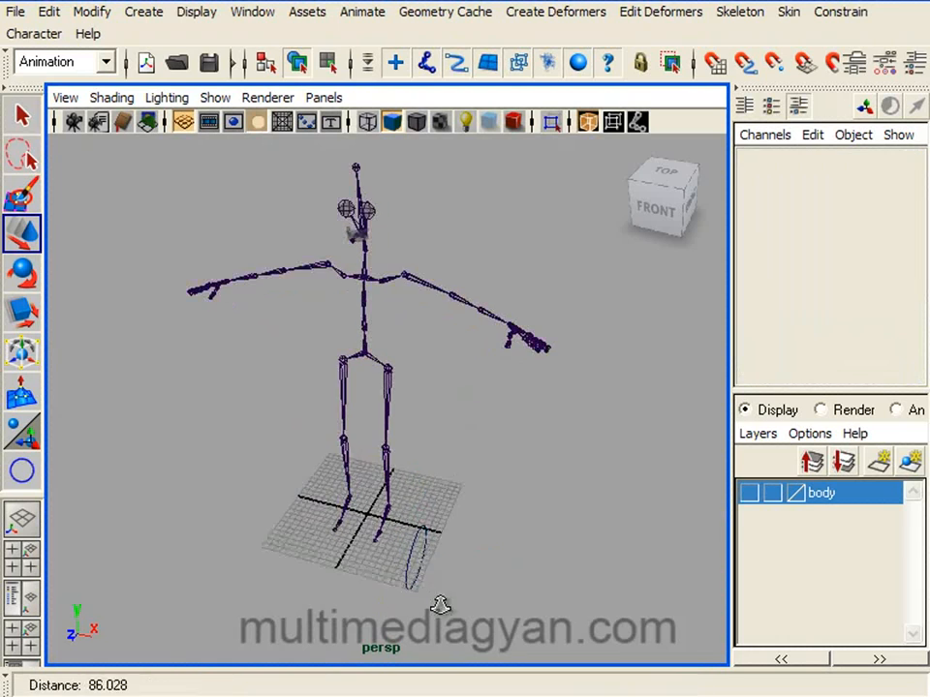
Group the NURBS circle on its own and center the group's pivot on the circle
left_click(426, 532)
left_click_drag(474, 537, 463, 511, "alt")
middle_click_drag(453, 496, 423, 433, "alt")
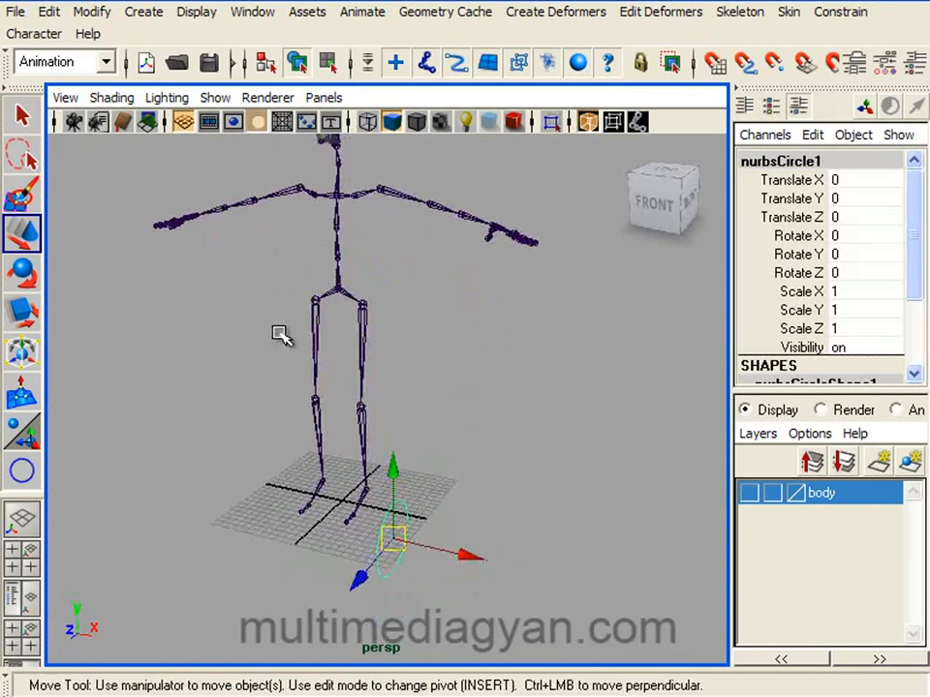
left_click(49, 13)
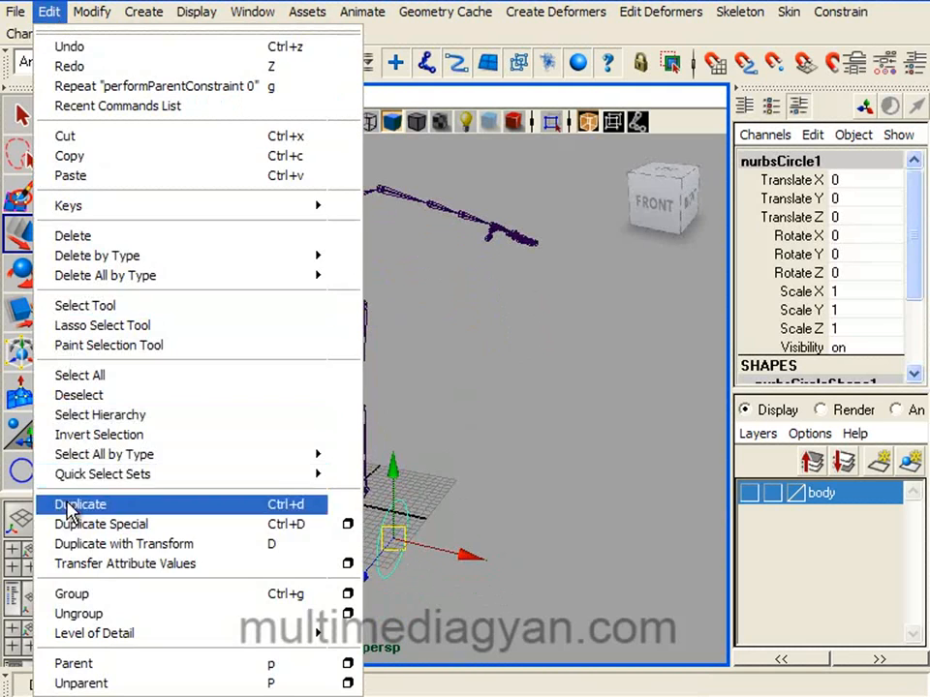
left_click(71, 594)
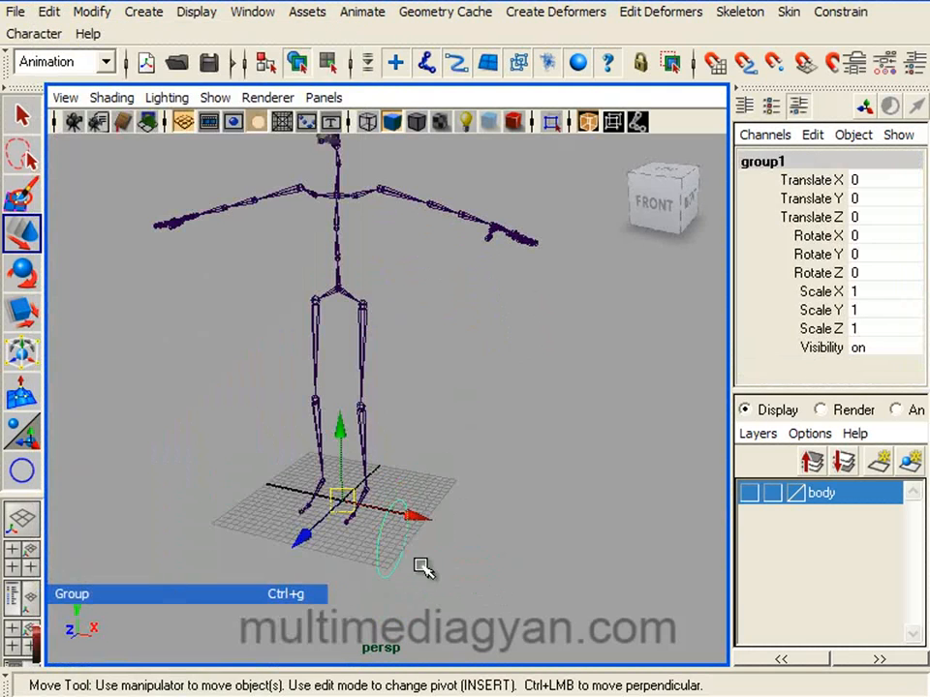
left_click(94, 14)
left_click(153, 237)
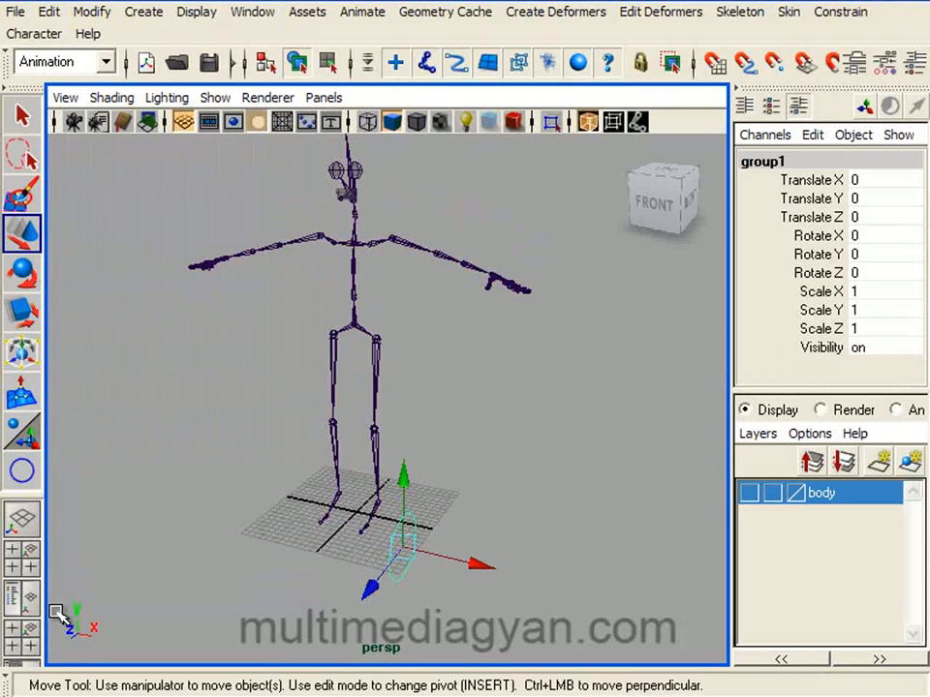
Show the Outliner beside the perspective view and widen it to fit the full node names
left_click(37, 611)
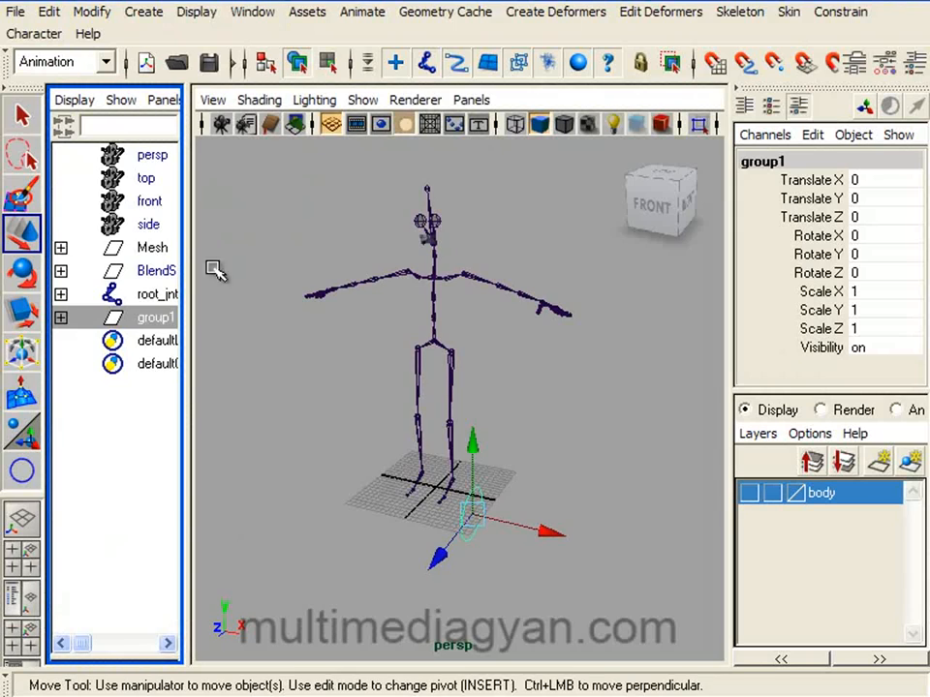
left_click_drag(186, 391, 268, 387)
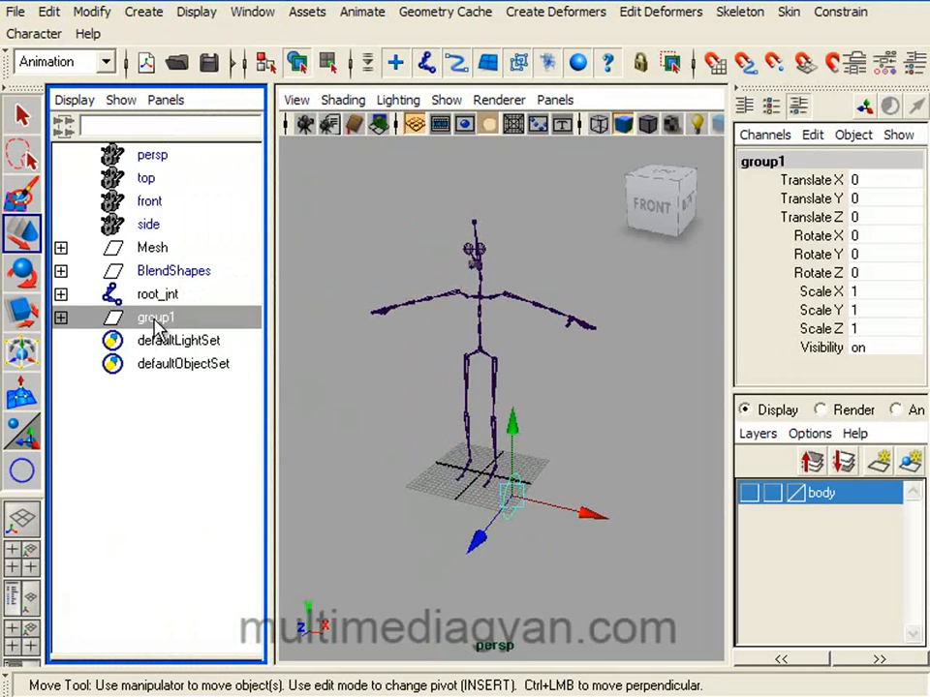
Parent-constrain the circle's group to the left shoulder joint with Maintain offset off and all translate and rotate axes constrained
middle_click_drag(487, 346, 390, 372, "alt")
right_click_drag(390, 372, 434, 411, "alt")
left_click_drag(433, 411, 448, 421, "alt")
middle_click_drag(448, 421, 486, 459, "alt")
right_click_drag(486, 459, 516, 476, "alt")
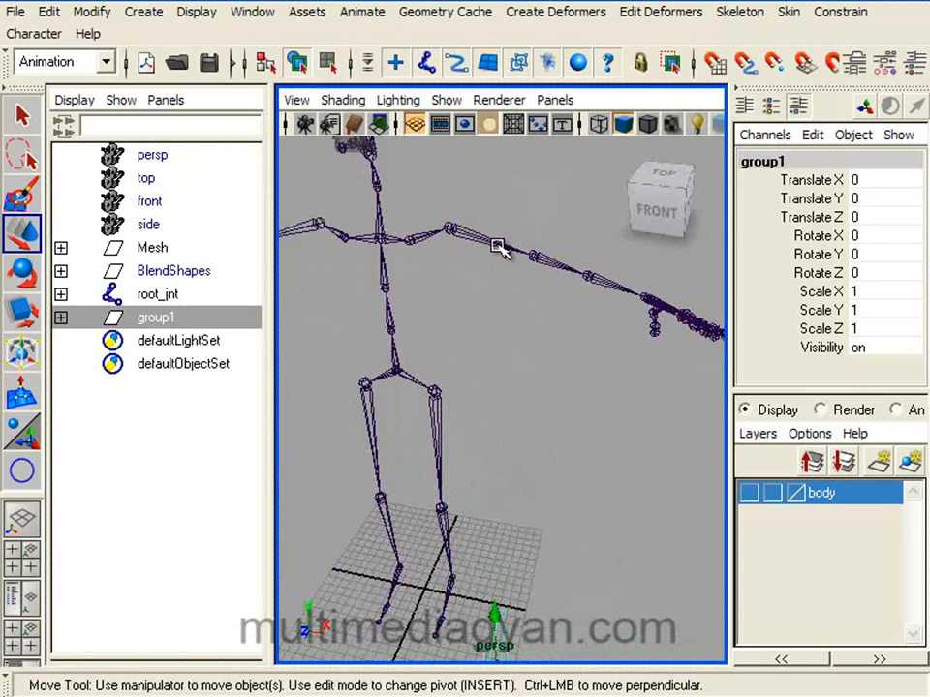
left_click(497, 246)
right_click_drag(542, 384, 508, 376, "alt")
middle_click_drag(509, 376, 436, 353, "alt")
left_click(163, 315, "ctrl")
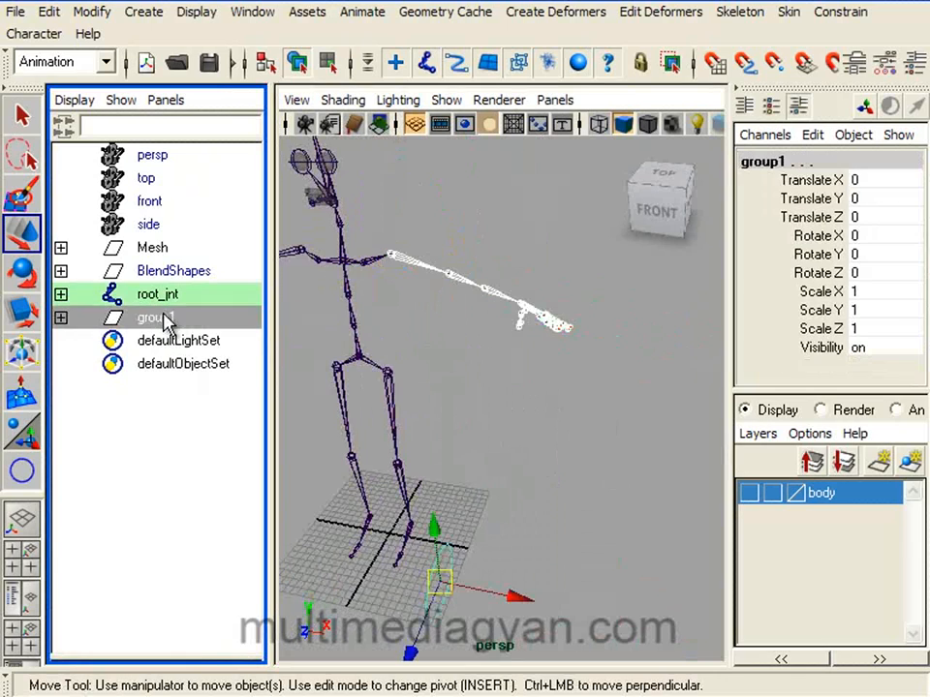
middle_click_drag(436, 448, 464, 467, "alt")
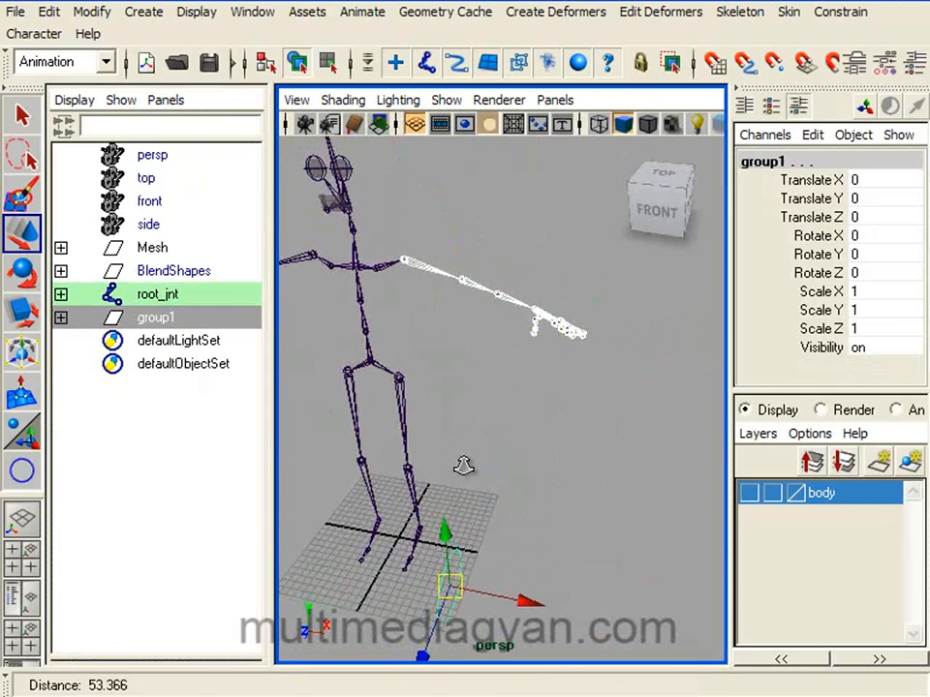
right_click_drag(465, 467, 469, 469, "alt")
middle_click_drag(469, 469, 481, 463, "alt")
right_click_drag(481, 463, 492, 437, "alt")
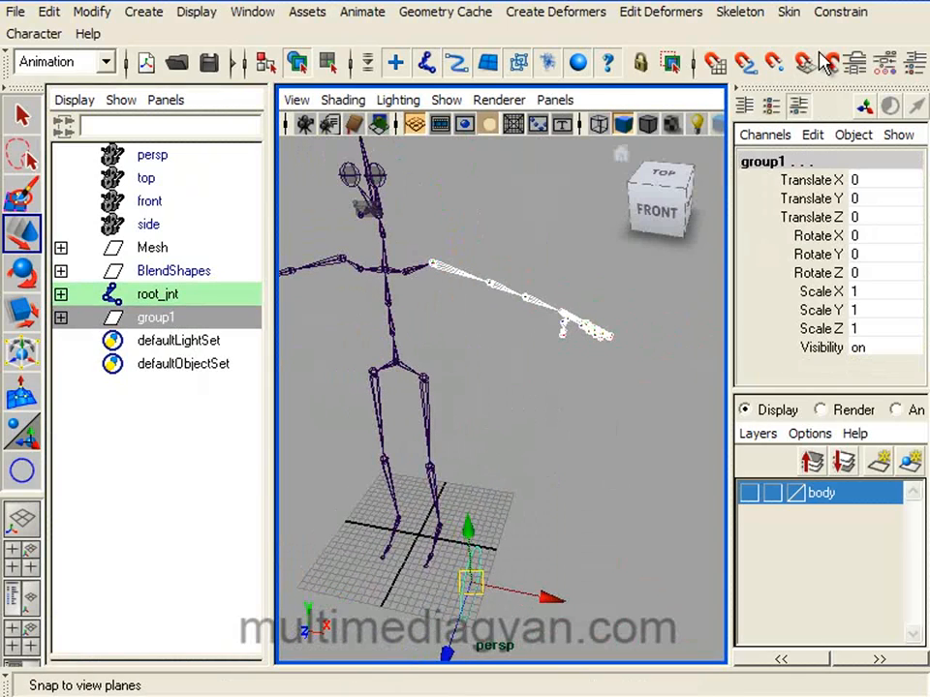
left_click(843, 14)
left_click(914, 127)
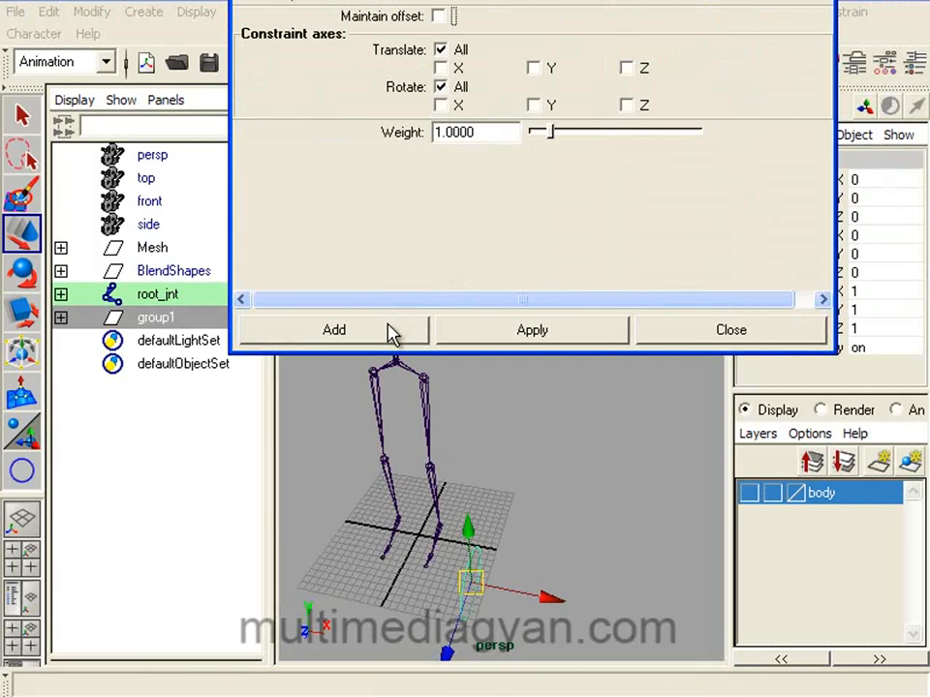
left_click(334, 330)
Compare the transform channels of the circle with those of its group at the left shoulder joint
right_click_drag(436, 305, 501, 383, "alt")
mouse_move(522, 436)
left_mouse_down("alt")
mouse_move(512, 434)
mouse_move(519, 456)
left_mouse_up("alt")
left_click(448, 236)
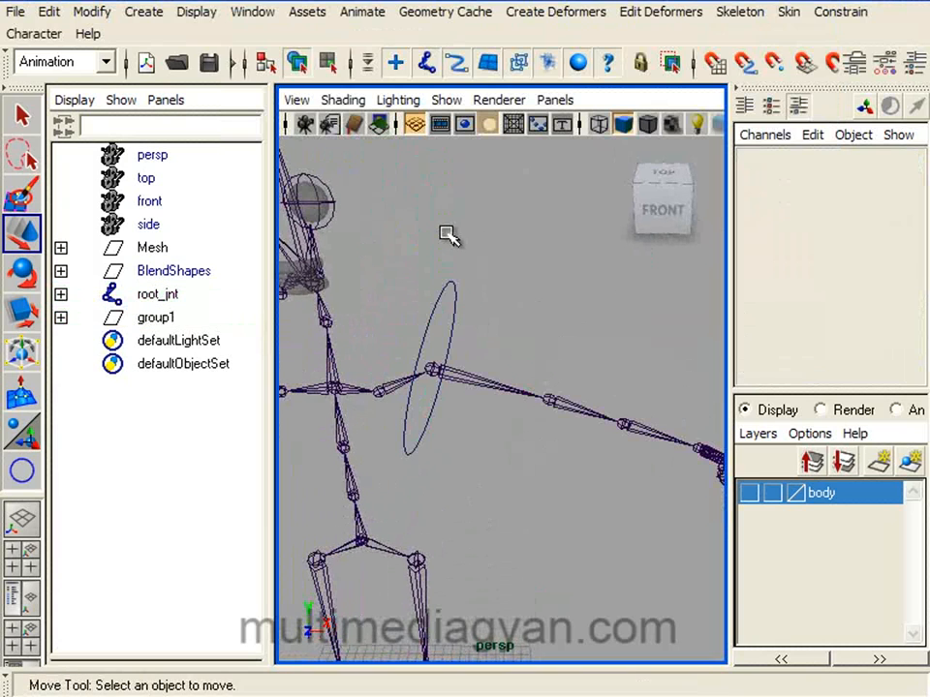
left_click(449, 306)
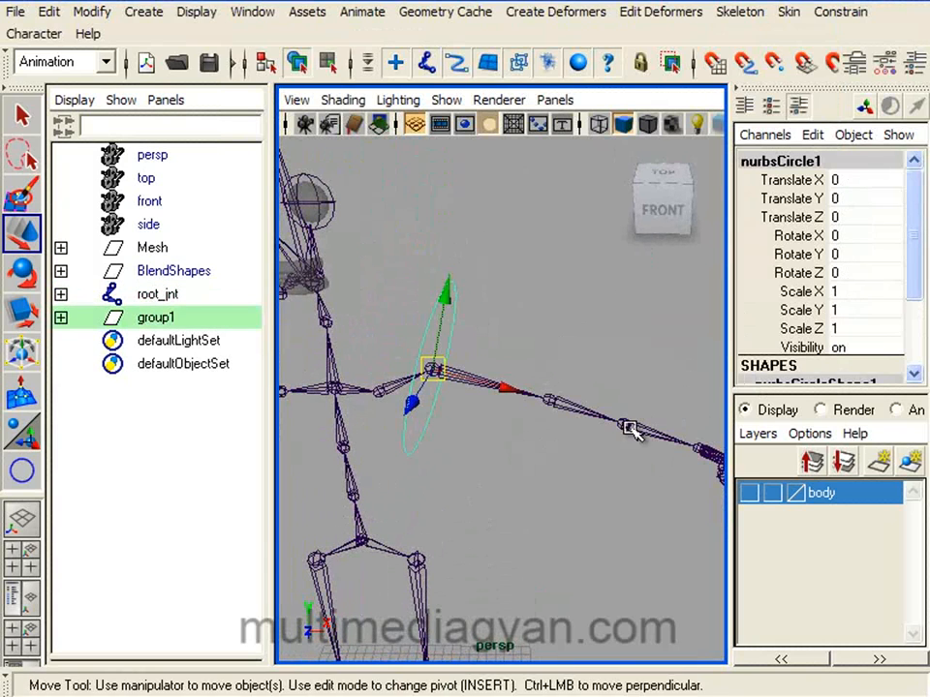
left_click(541, 459)
left_click(184, 320)
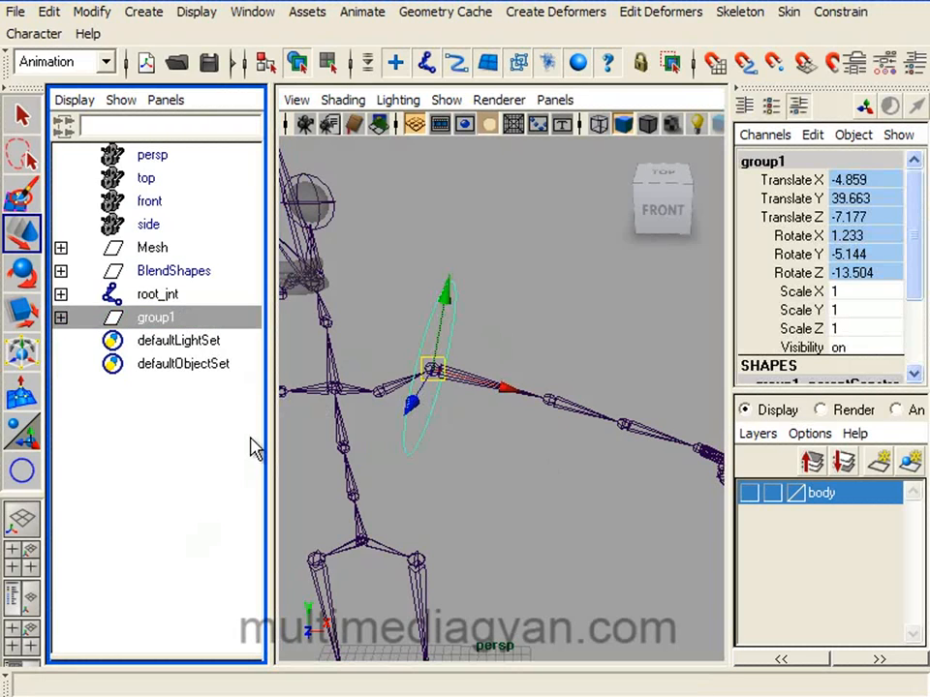
Expand the circle's group in the Outliner and delete the parent constraint inside it
left_click_drag(276, 436, 295, 418)
left_click(60, 317)
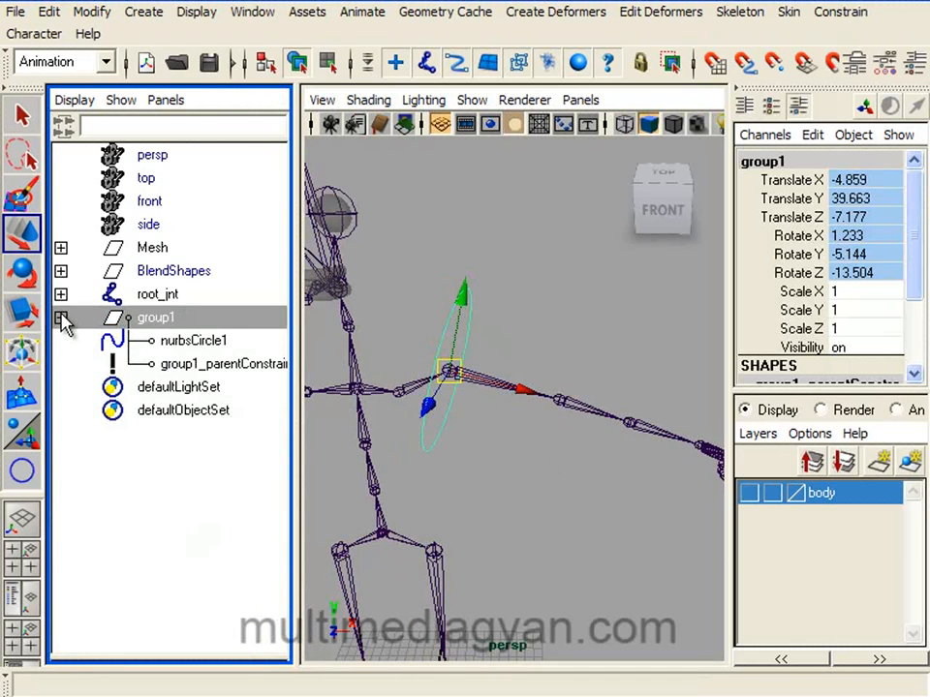
left_click(259, 367)
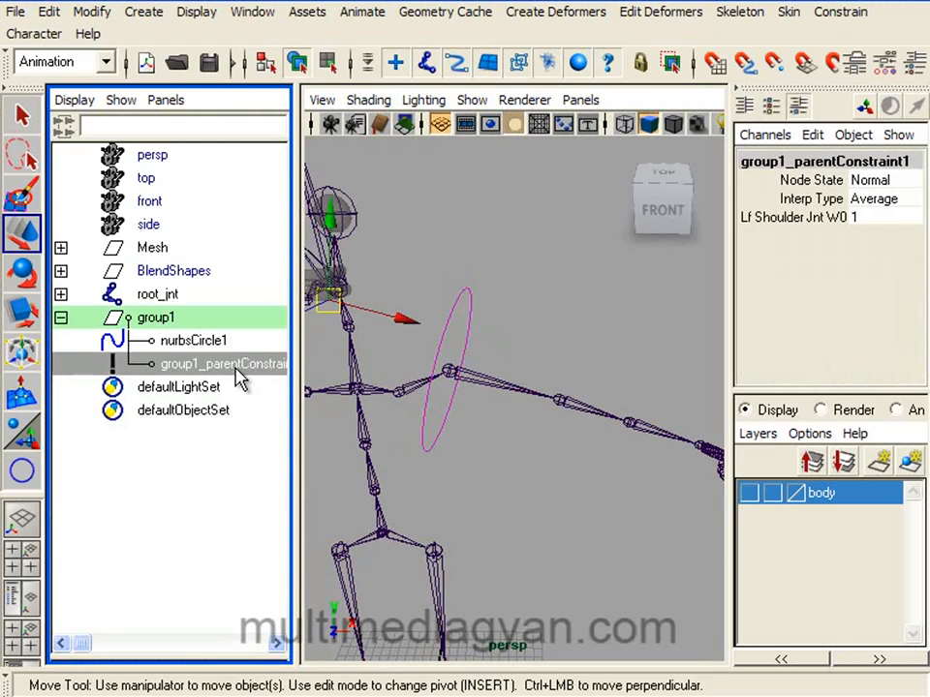
key("Delete")
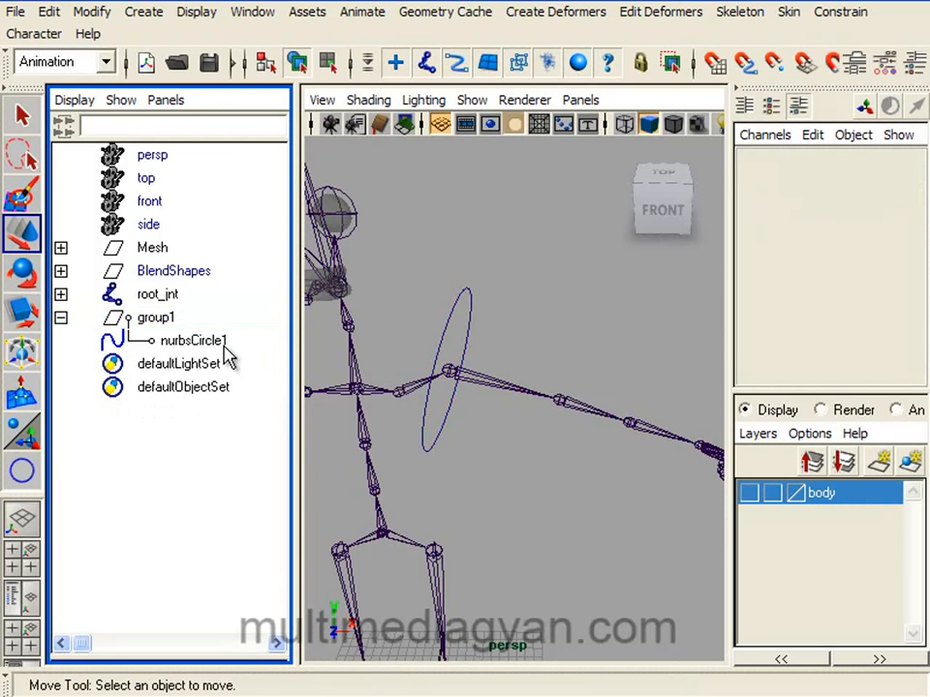
Rename the NURBS circle to Lf_shoulder_ctrl and copy that name for reuse
double_click(194, 340)
type("Lf_shoulder_ctrl")
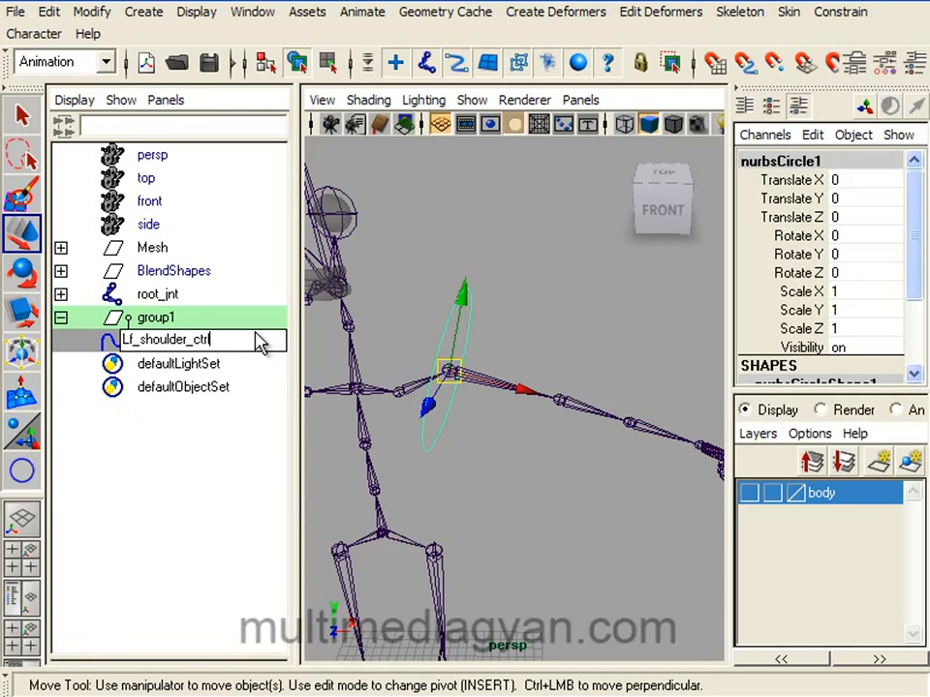
left_click_drag(237, 346, 85, 347)
key("ctrl+c")
key("Return")
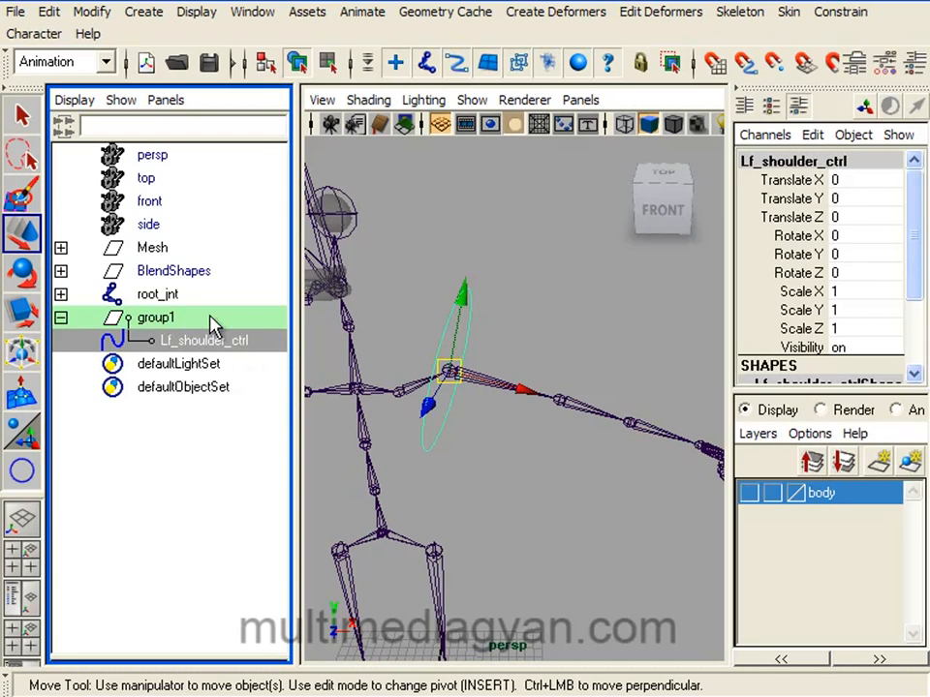
Rename the circle's parent group to Lf_shoulder_ctrl_Grp
double_click(211, 320)
key("ctrl+v")
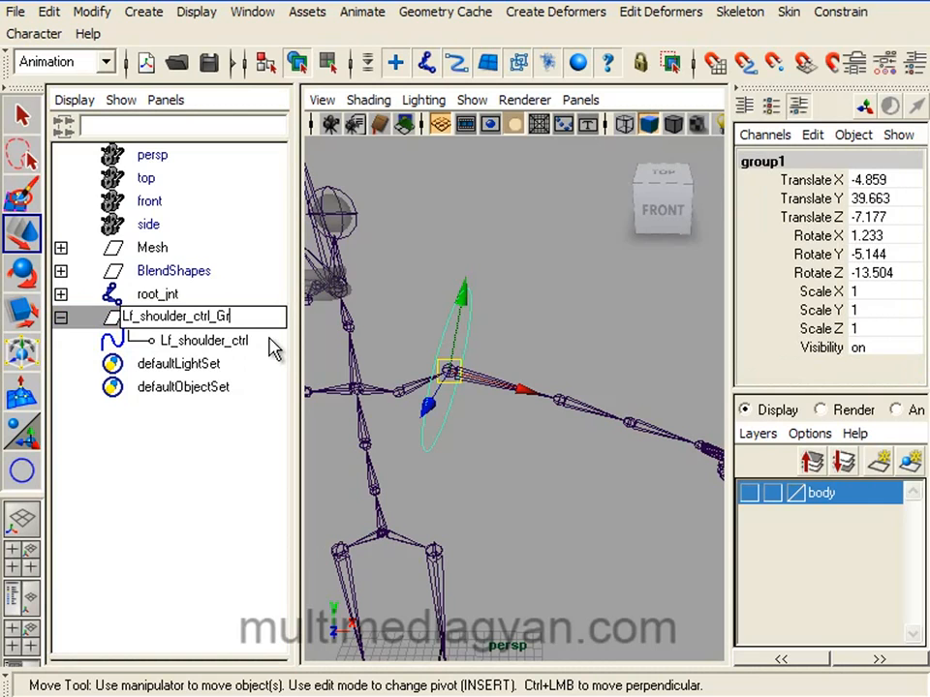
key("Return")
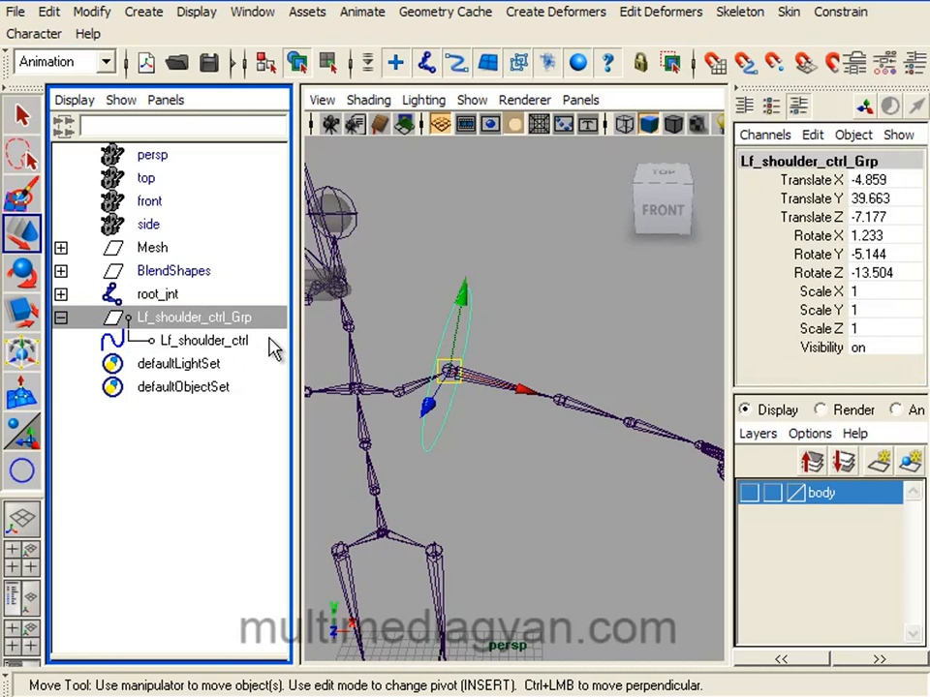
Collapse the control's group in the Outliner and enlarge the perspective view to fill the workspace
left_click(61, 319)
left_click(466, 294)
key("space")
right_click_drag(432, 358, 392, 365, "alt")
mouse_move(393, 365)
left_mouse_down("alt")
mouse_move(366, 369)
mouse_move(513, 468)
mouse_move(401, 435)
mouse_move(383, 409)
mouse_move(407, 379)
mouse_move(390, 379)
left_mouse_up("alt")
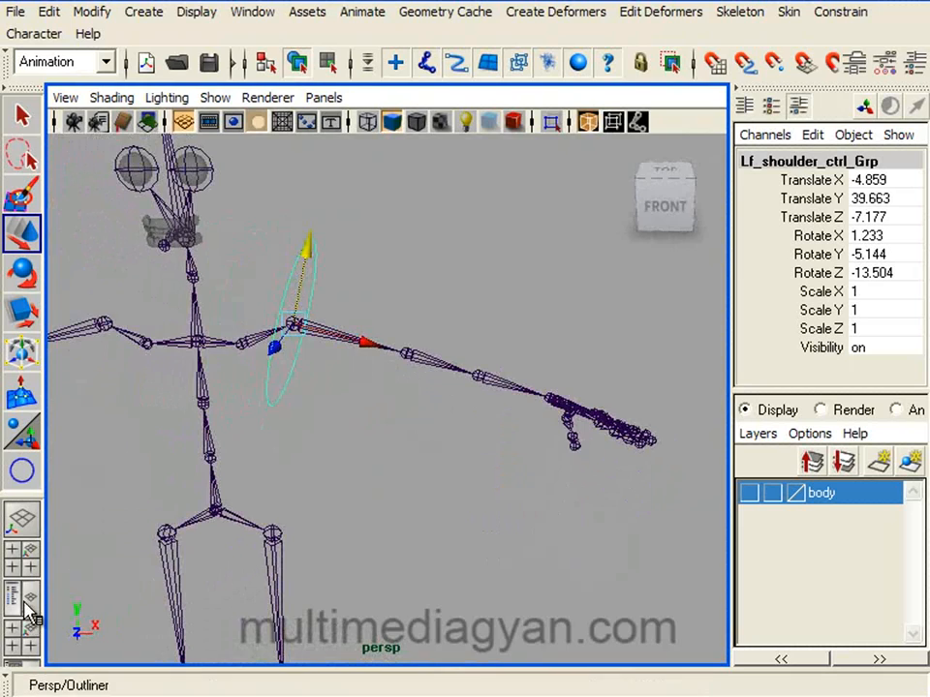
Show the Outliner beside the perspective view, widen it, and duplicate Lf_shoulder_ctrl_Grp
left_click(13, 600)
left_click_drag(187, 327, 271, 326)
left_click(443, 376)
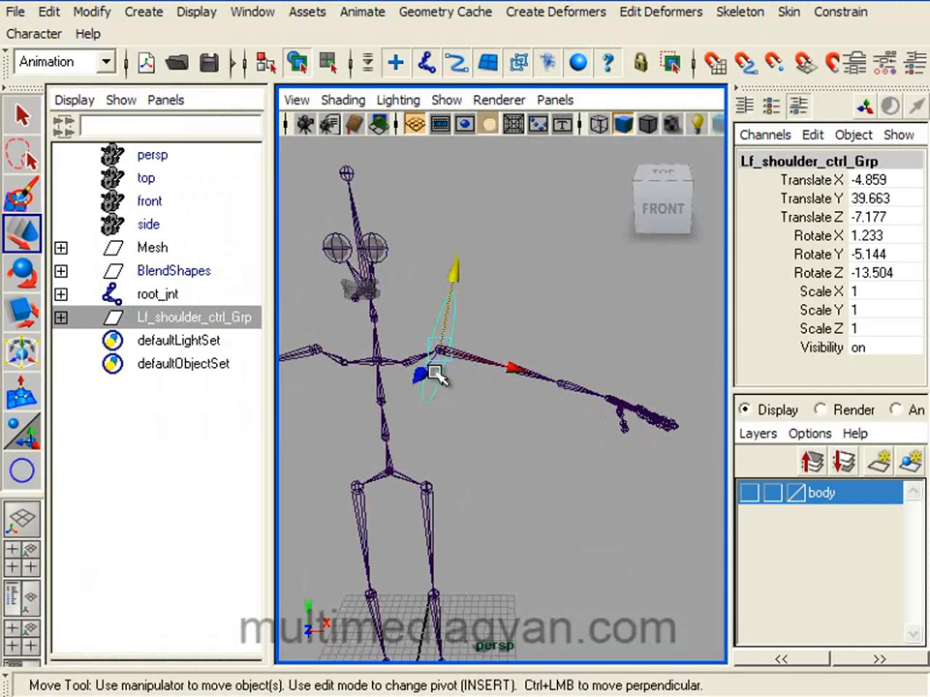
left_click(54, 13)
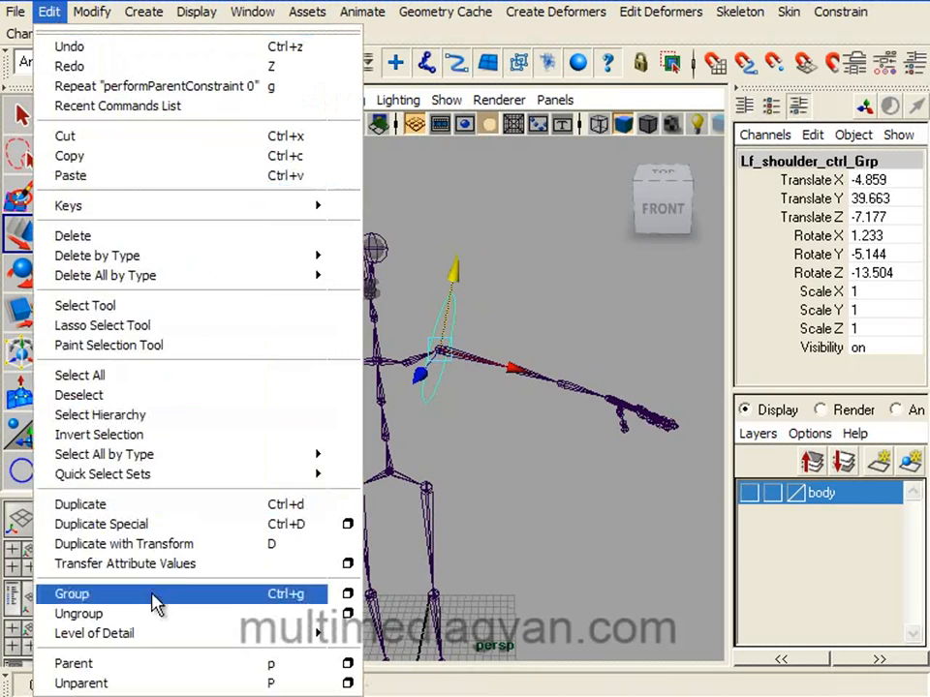
left_click(146, 528)
Apply a parent constraint from Lf_elbow_jnt to the duplicated group Lf_shoulder_ctrl_Grp1 so it snaps to the elbow
left_click_drag(542, 464, 285, 429, "alt")
middle_click_drag(393, 428, 454, 437, "alt")
right_click_drag(454, 437, 499, 486, "alt")
left_click_drag(566, 474, 588, 436, "alt")
left_click(594, 406)
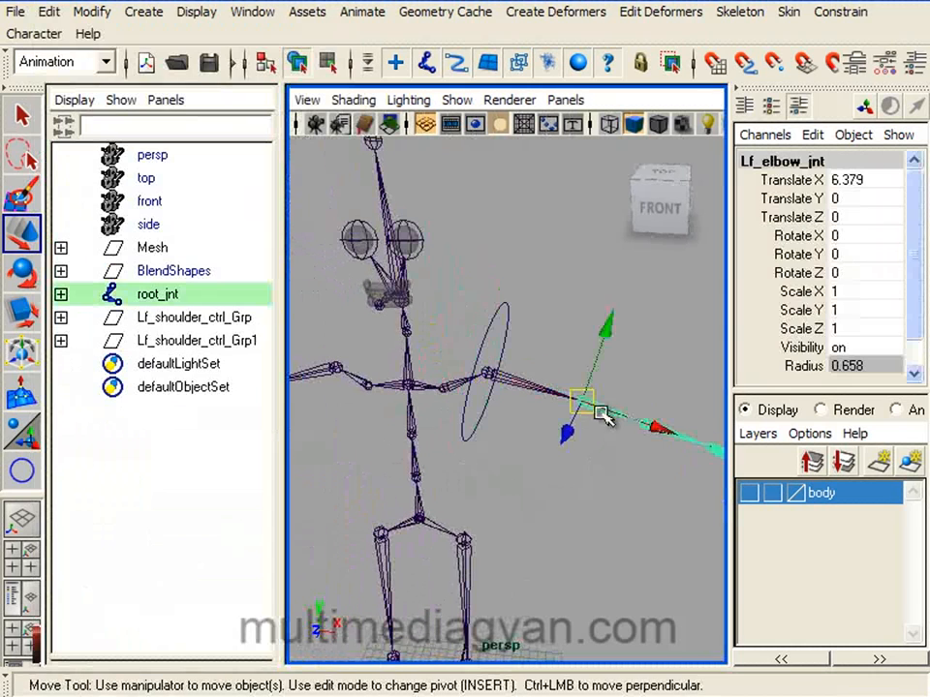
left_click(225, 345)
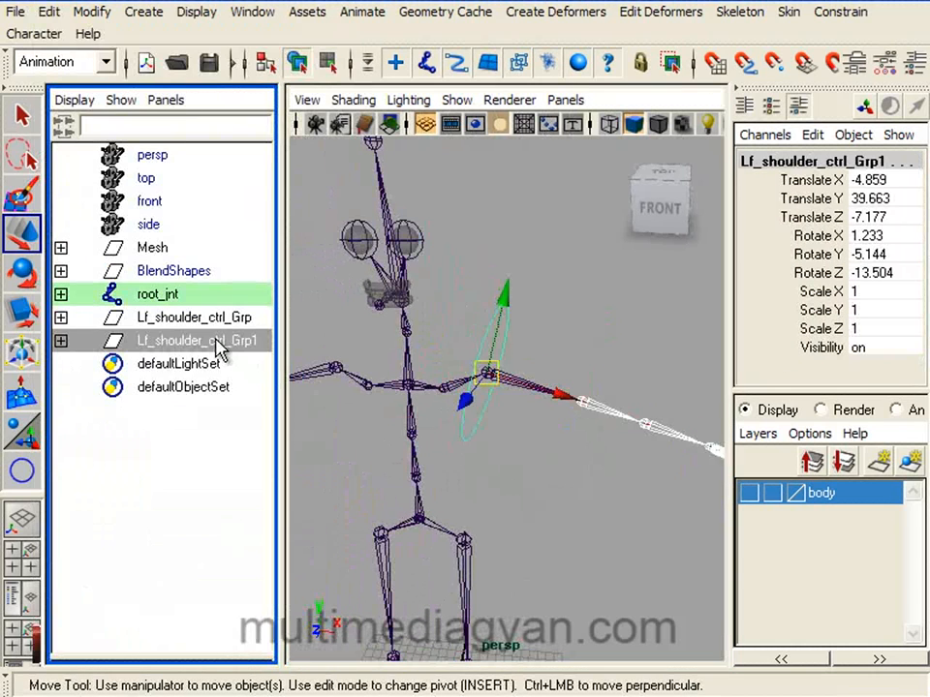
left_click(739, 17)
mouse_move(852, 16)
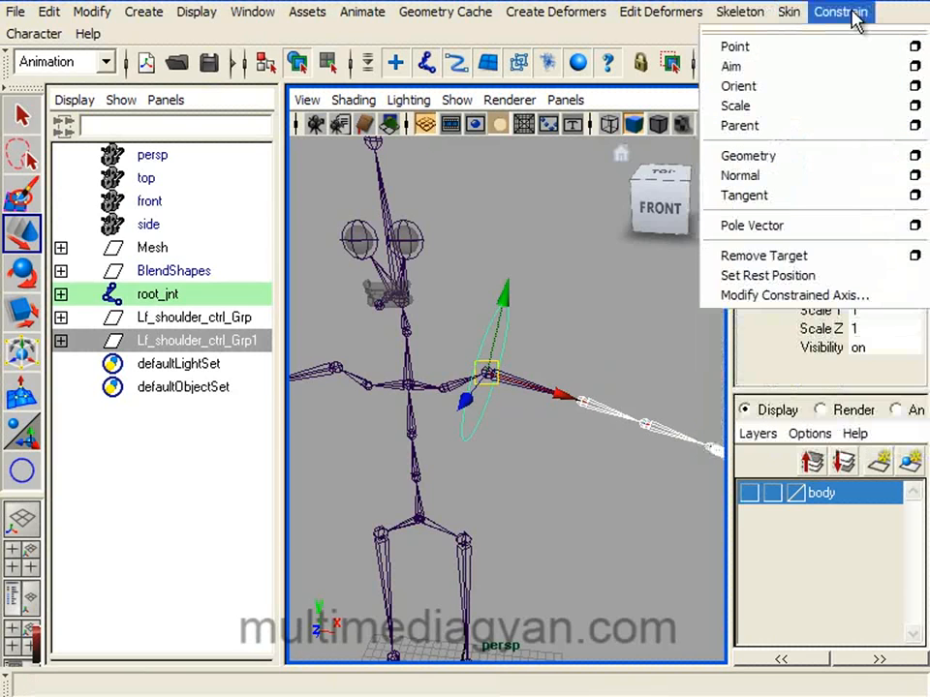
left_click(794, 136)
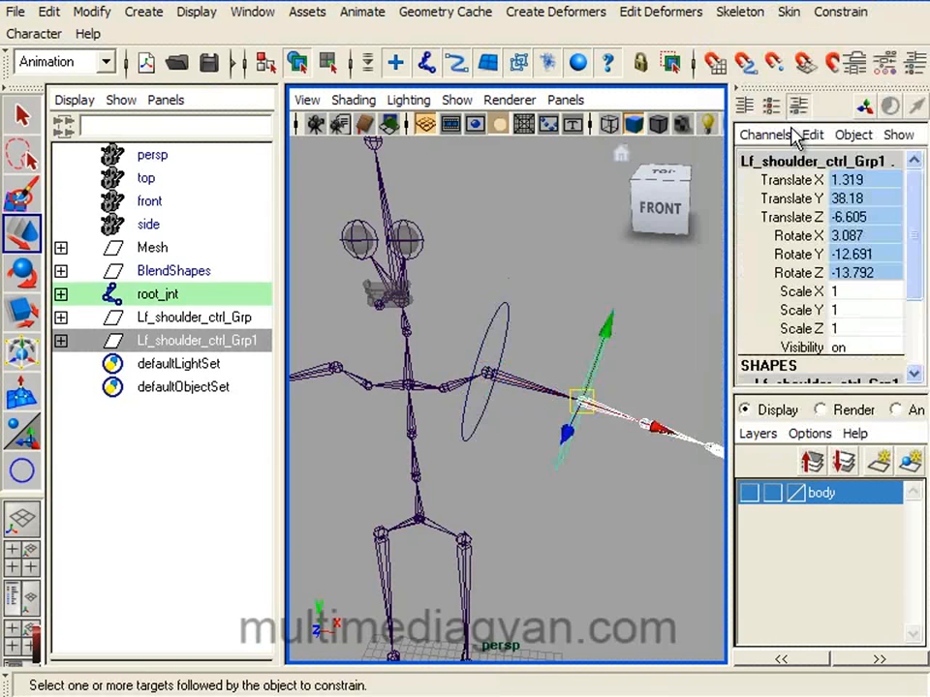
mouse_move(525, 410)
left_mouse_down("alt")
mouse_move(475, 390)
mouse_move(506, 423)
mouse_move(497, 394)
mouse_move(510, 380)
mouse_move(535, 394)
left_mouse_up("alt")
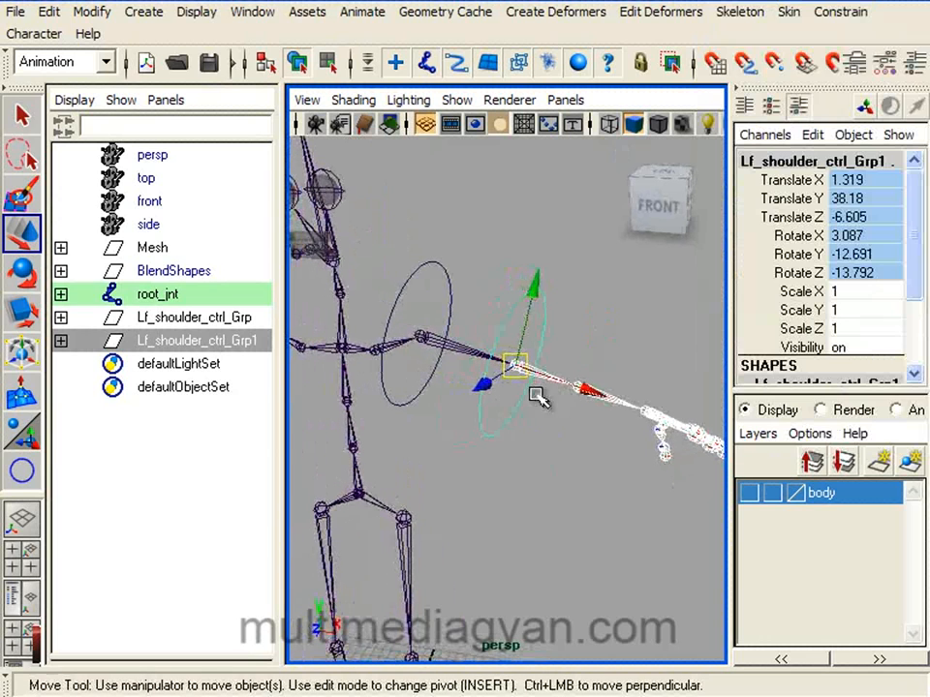
Delete the parent constraint inside Lf_shoulder_ctrl_Grp1 and rename its circle to Lf_elbow_ctrl
left_click(60, 341)
left_click(219, 393)
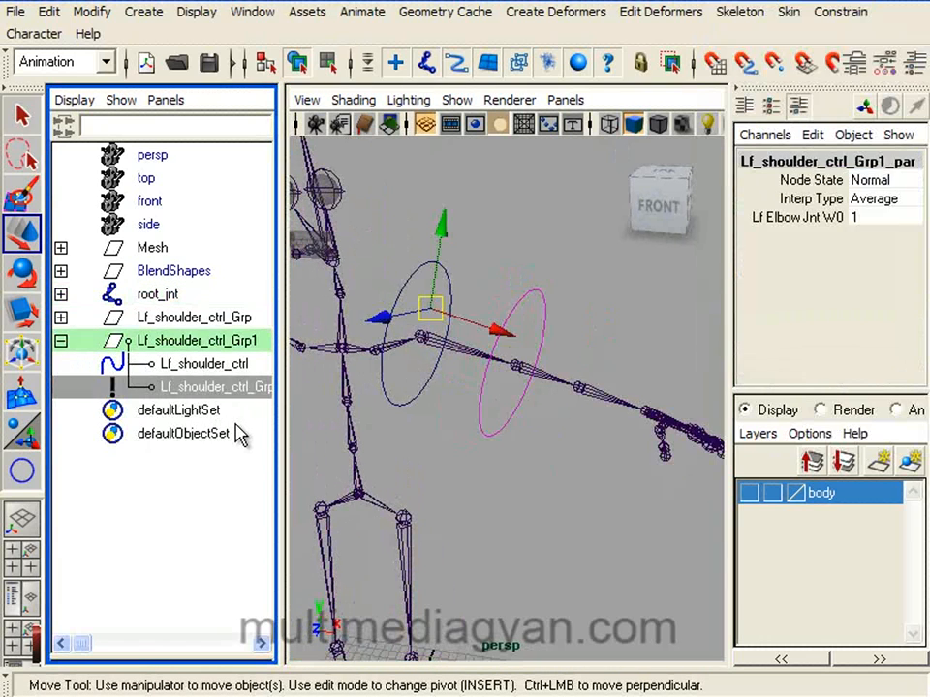
key("Delete")
left_click(229, 366)
double_click(180, 364)
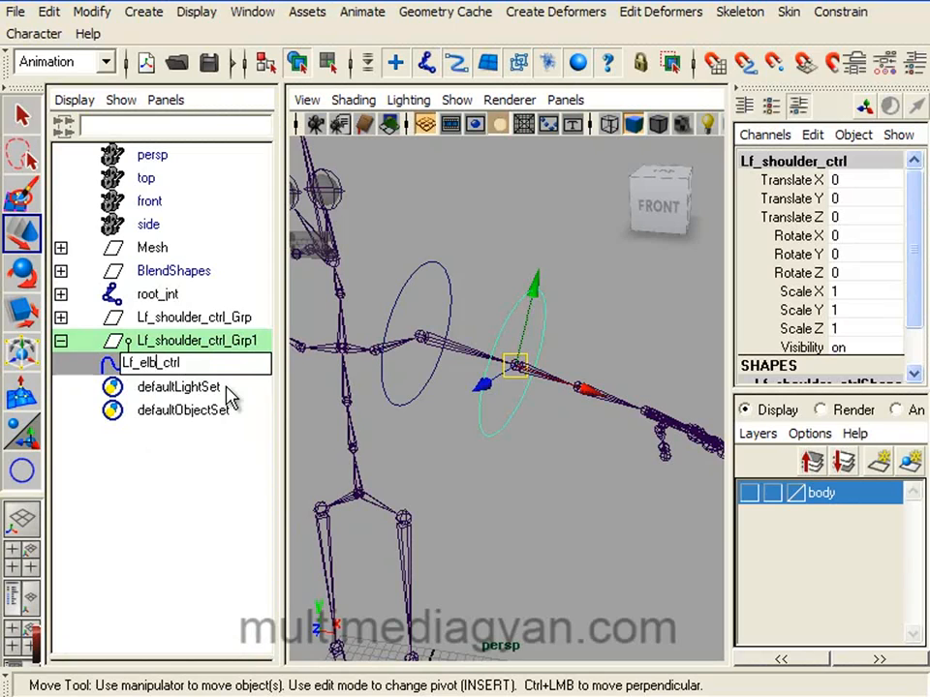
key("Return")
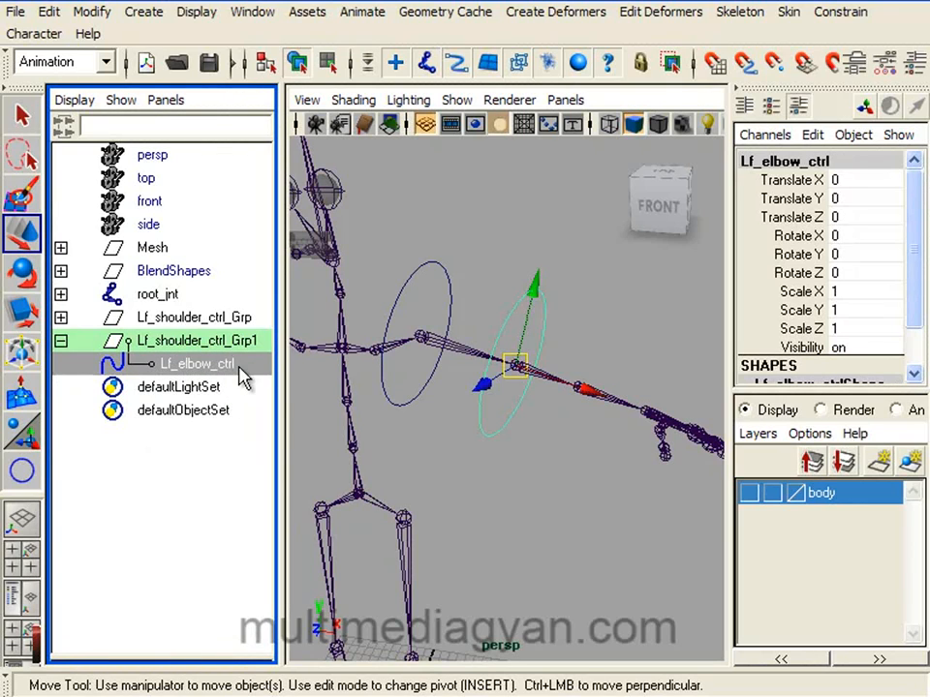
Copy the elbow circle's name and rename its parent group to Lf_elbow_ctrl_Grp
double_click(241, 372)
key("ctrl+c")
double_click(261, 344)
key("ctrl+v")
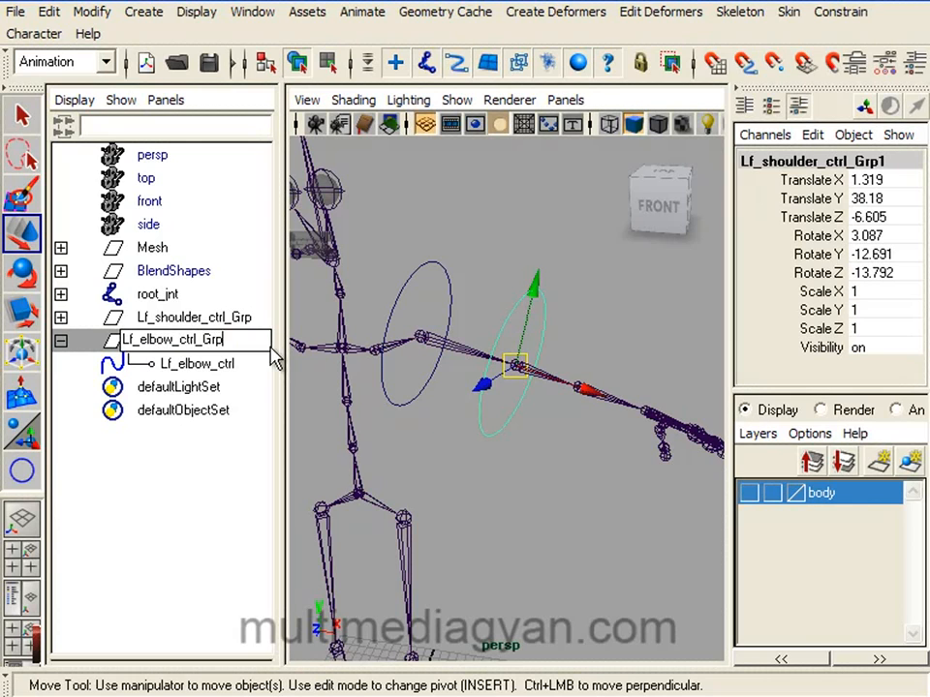
type("_Grp")
key("Return")
left_click_drag(513, 406, 532, 439, "alt")
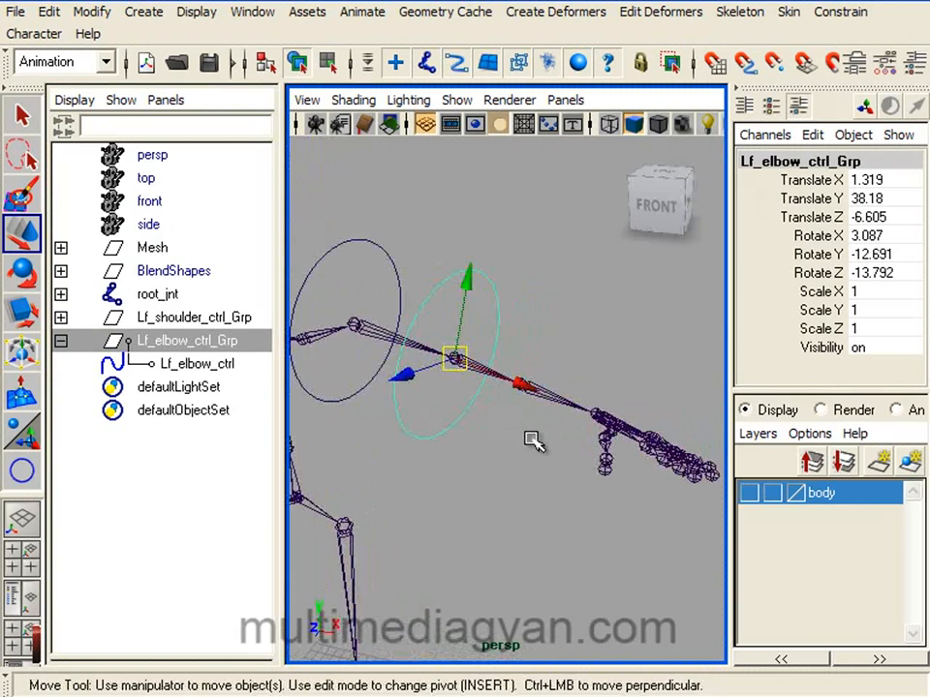
Collapse Lf_elbow_ctrl_Grp in the Outliner and duplicate it for the wrist
left_click(61, 342)
left_click(49, 11)
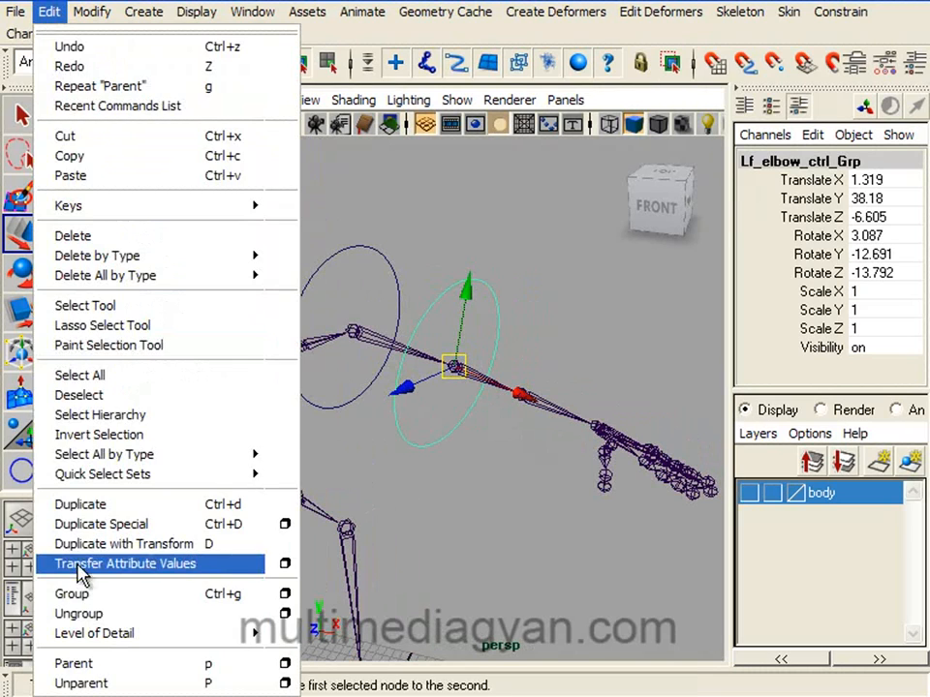
left_click(78, 502)
left_click_drag(472, 416, 436, 416, "alt")
right_click_drag(436, 416, 470, 427, "alt")
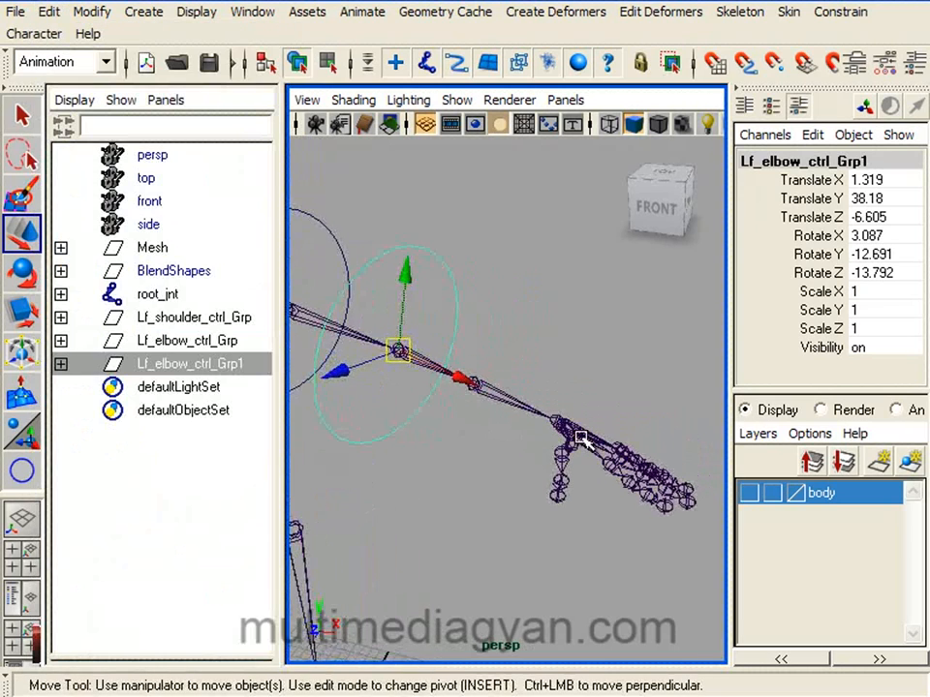
Apply a parent constraint from Lf_wrist_jnt to the duplicated group Lf_elbow_ctrl_Grp1 so it snaps to the wrist
left_click(564, 422)
left_click_drag(583, 478, 600, 479, "alt")
right_click_drag(600, 480, 475, 469, "alt")
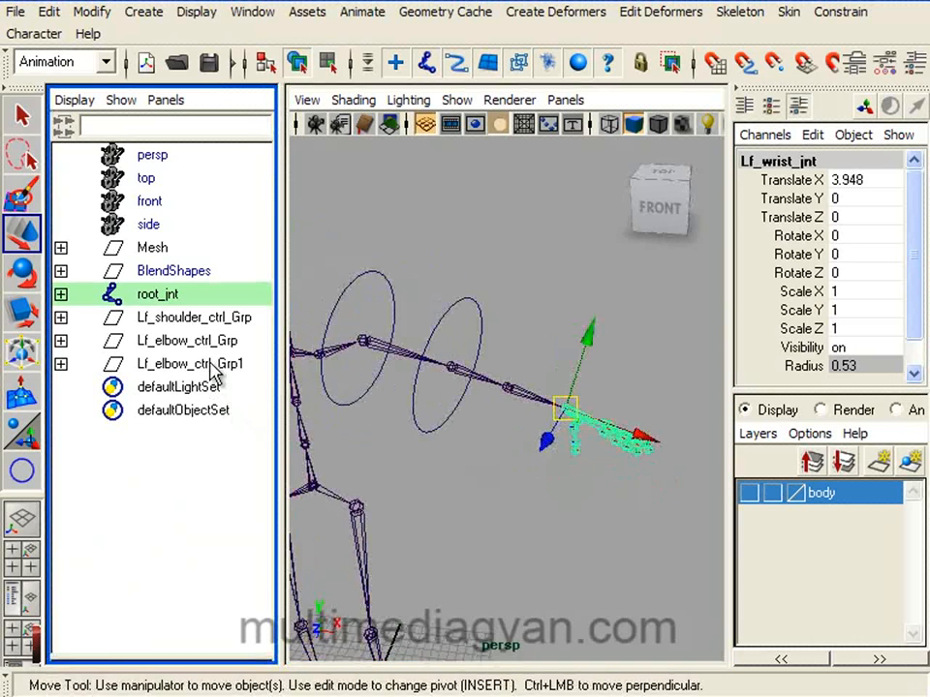
left_click(165, 366)
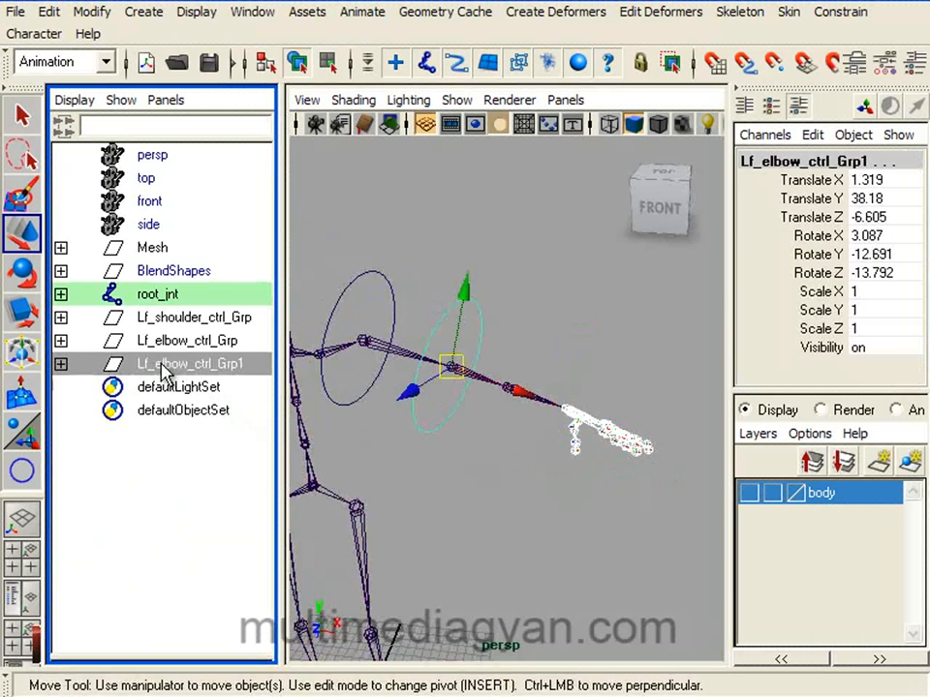
left_click(761, 14)
mouse_move(839, 14)
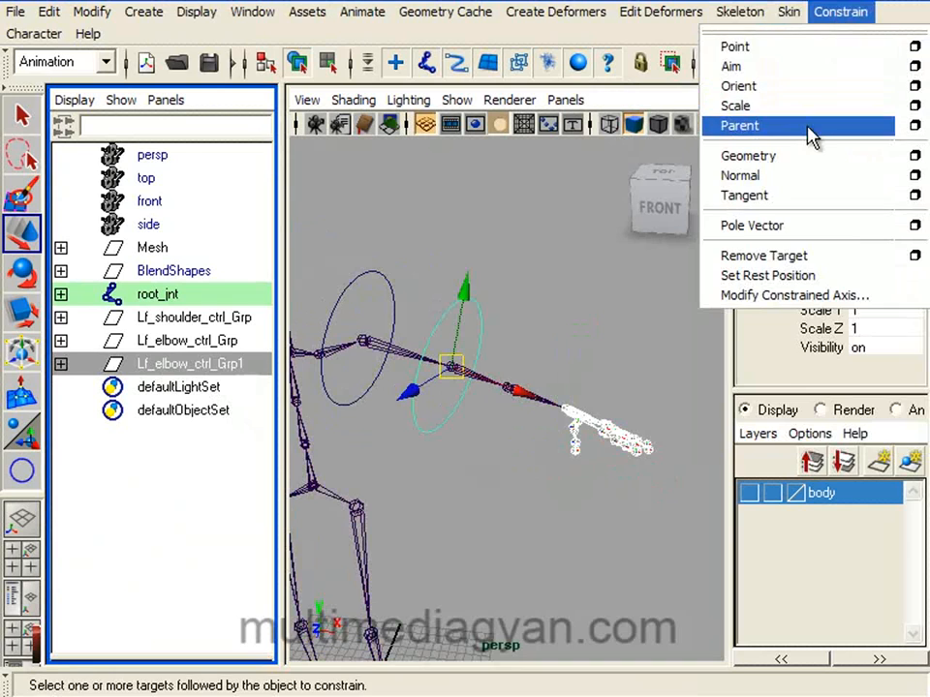
left_click(805, 127)
Delete the parent constraint inside Lf_elbow_ctrl_Grp1 and rename its circle to Lf_wrist_ctrl
left_click(60, 364)
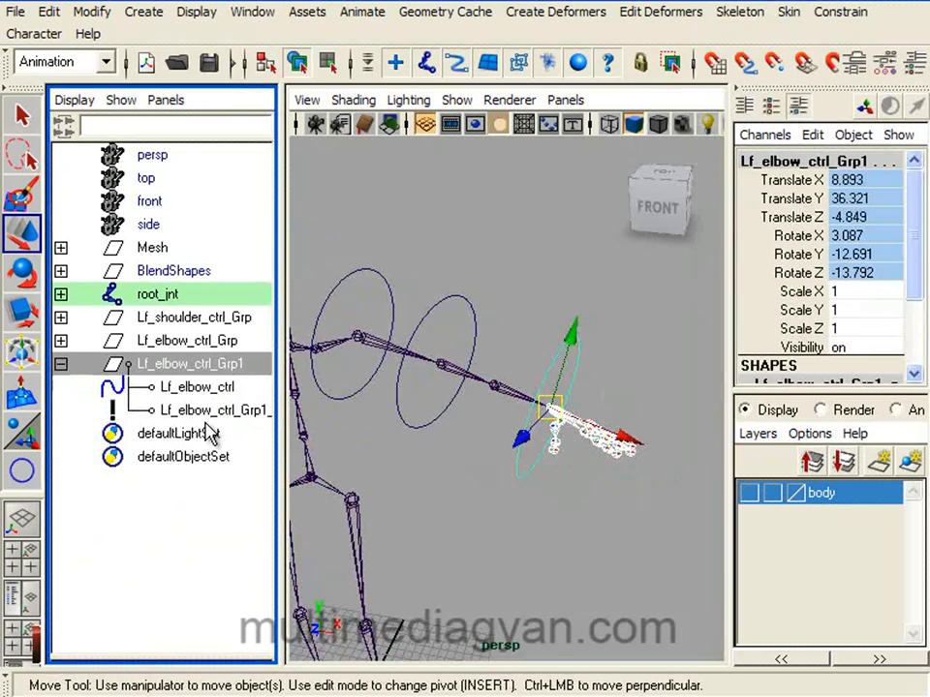
left_click(207, 410)
key("Delete")
left_click(221, 371)
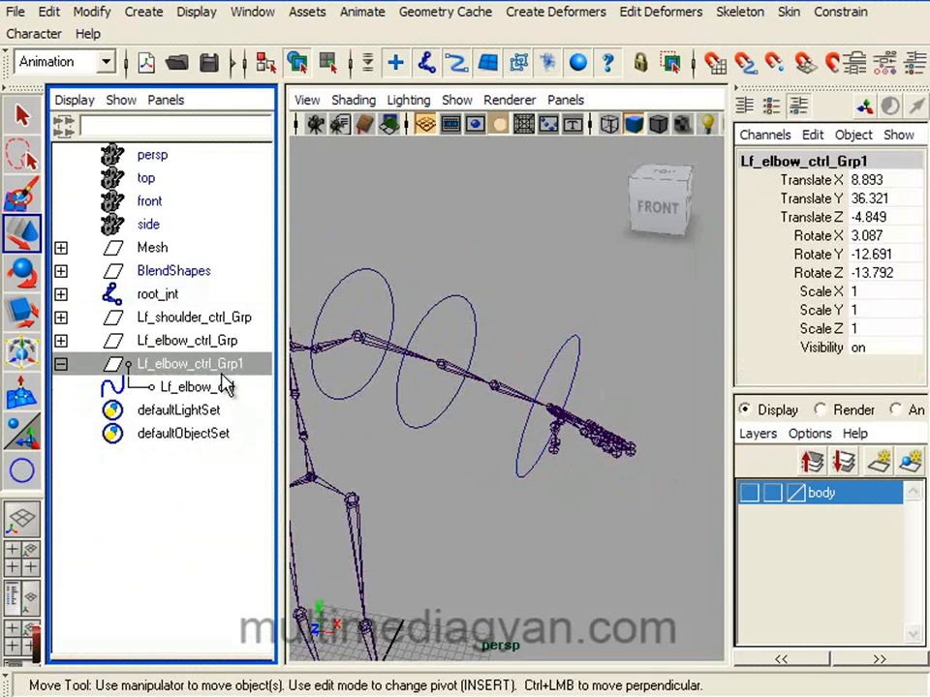
double_click(223, 385)
left_click(175, 389)
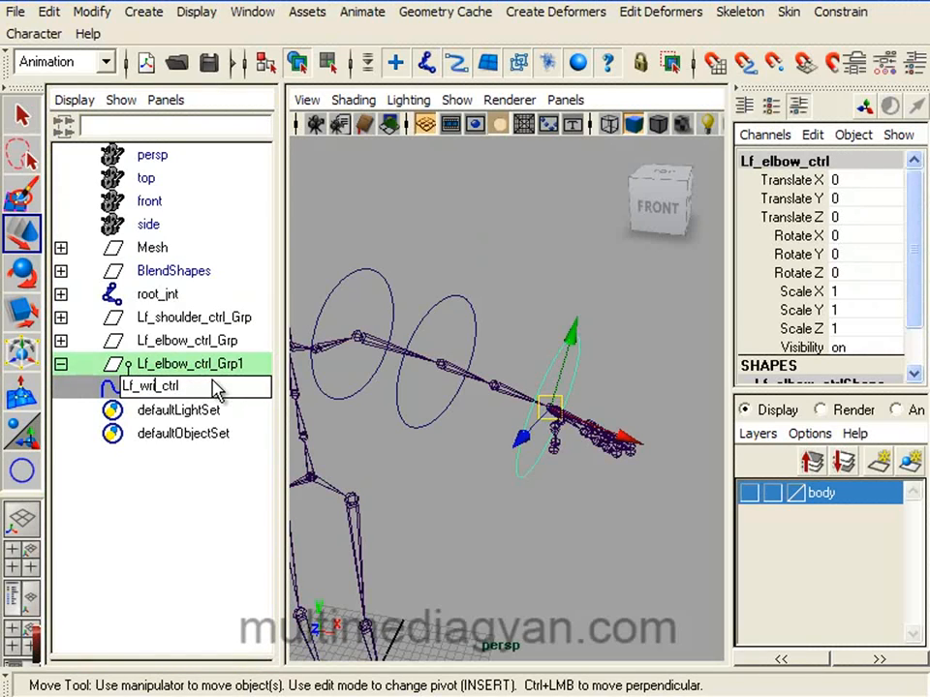
key("Return")
Copy the wrist circle's name and rename its parent group to Lf_wrist_ctrl_Grp
left_click(238, 366)
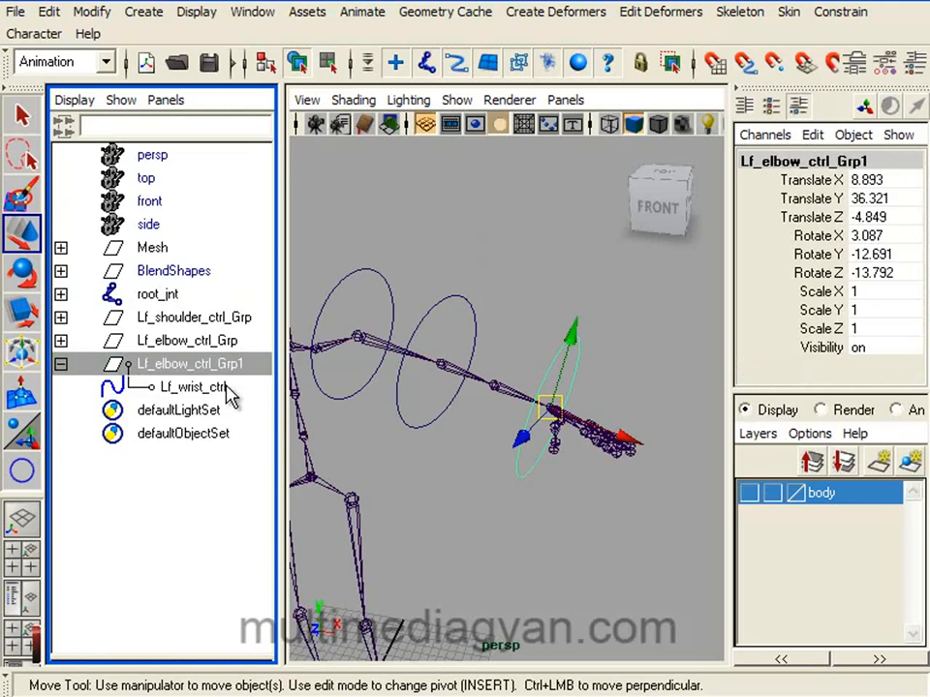
double_click(232, 395)
key("ctrl+c")
left_click(234, 365)
double_click(239, 365)
key("ctrl+v")
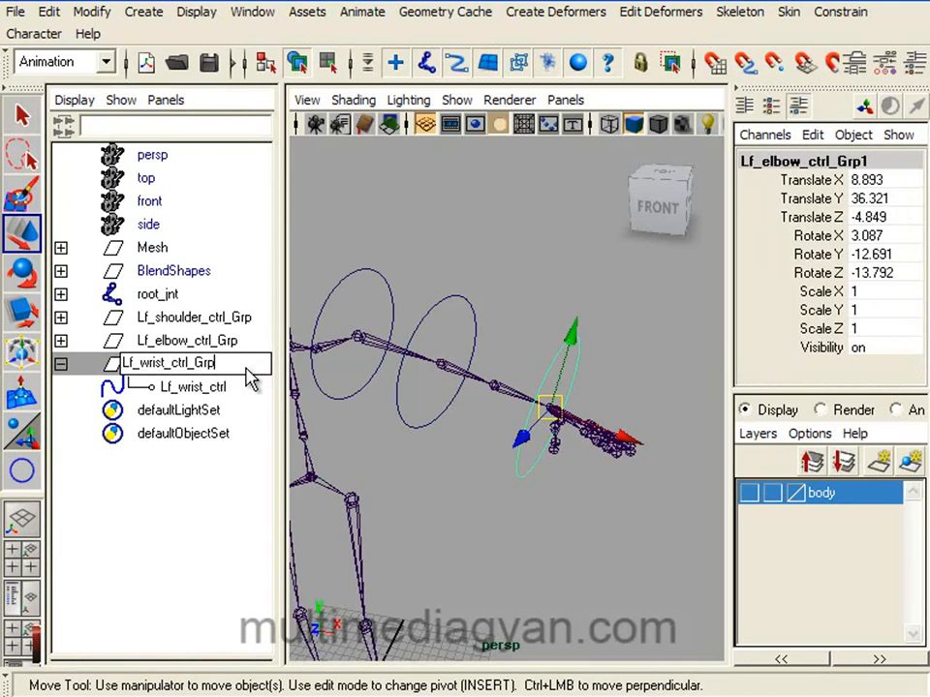
key("Return")
Examine the arm controls in an enlarged perspective view and select the forearm joint between elbow and wrist
key("space")
left_click_drag(463, 394, 507, 430, "alt")
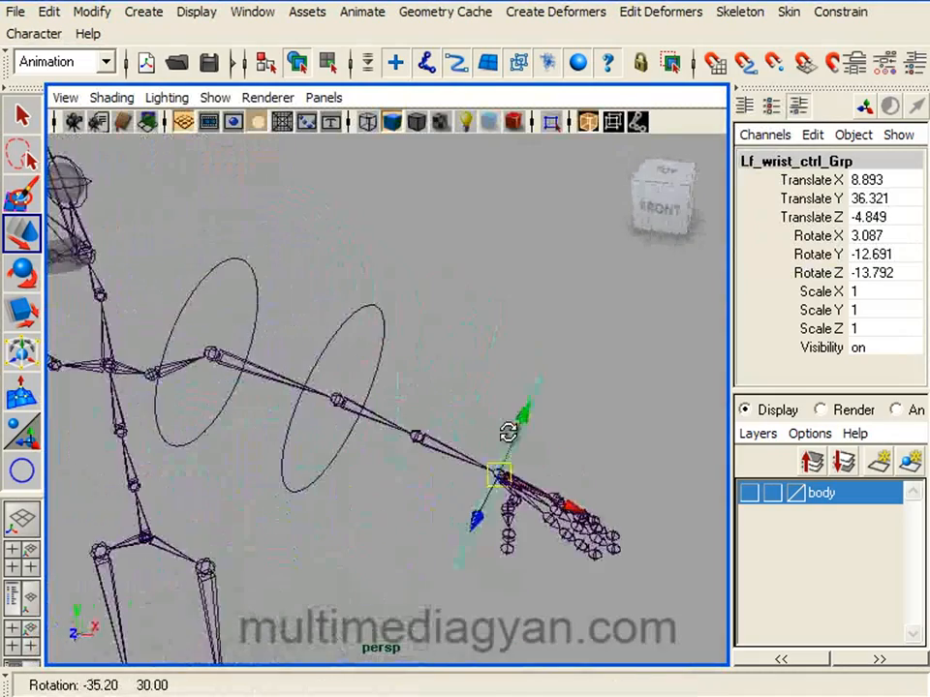
right_click_drag(430, 454, 449, 453, "alt")
left_click(426, 454)
left_click_drag(462, 500, 392, 476, "alt")
right_click_drag(392, 476, 430, 474, "alt")
left_click_drag(430, 474, 432, 409, "alt")
middle_click_drag(356, 425, 438, 430, "alt")
Bring back the Outliner beside the perspective view, widen it, and collapse Lf_wrist_ctrl_Grp
left_click(23, 587)
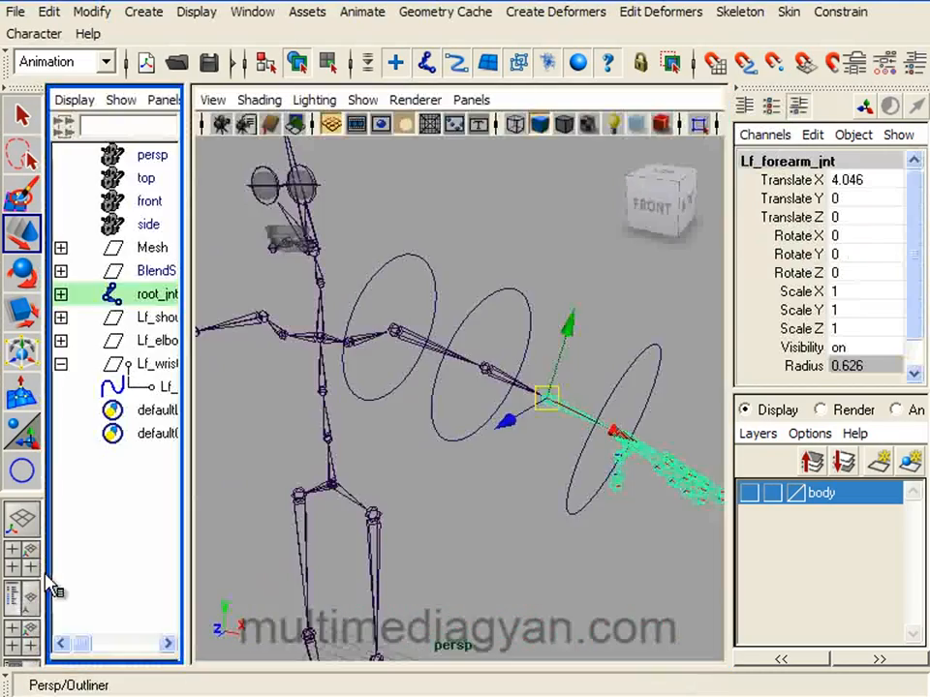
left_click_drag(185, 388, 250, 387)
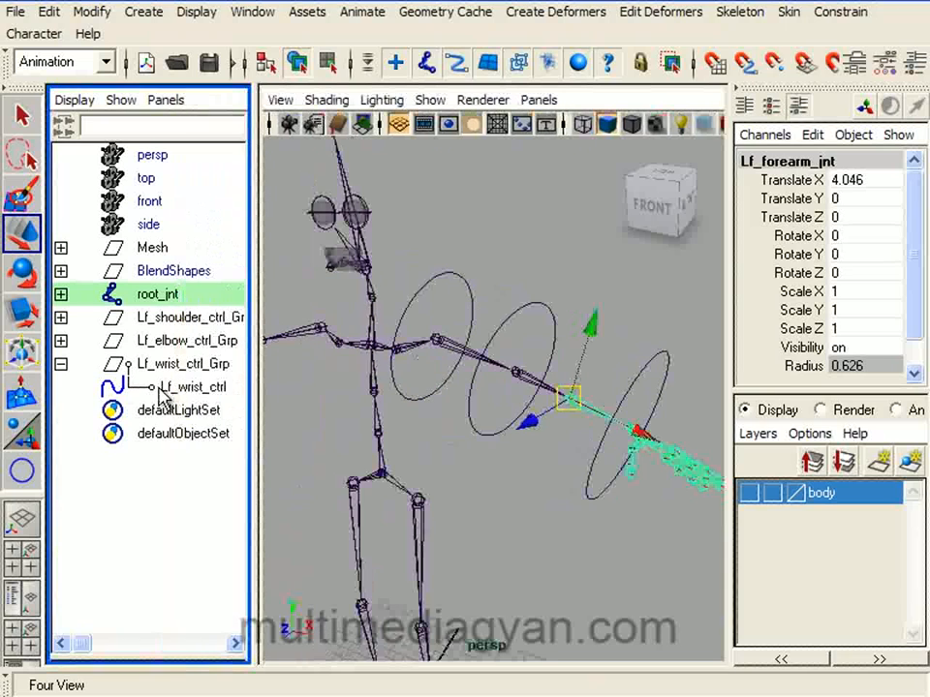
left_click(63, 365)
Make the body layer visible and scale Lf_wrist_ctrl_Grp down uniformly to about 0.489 to fit the wrist
left_click(141, 364)
scroll(454, 414, "down", 3)
left_click_drag(454, 415, 466, 422, "alt")
scroll(467, 422, "up", 2)
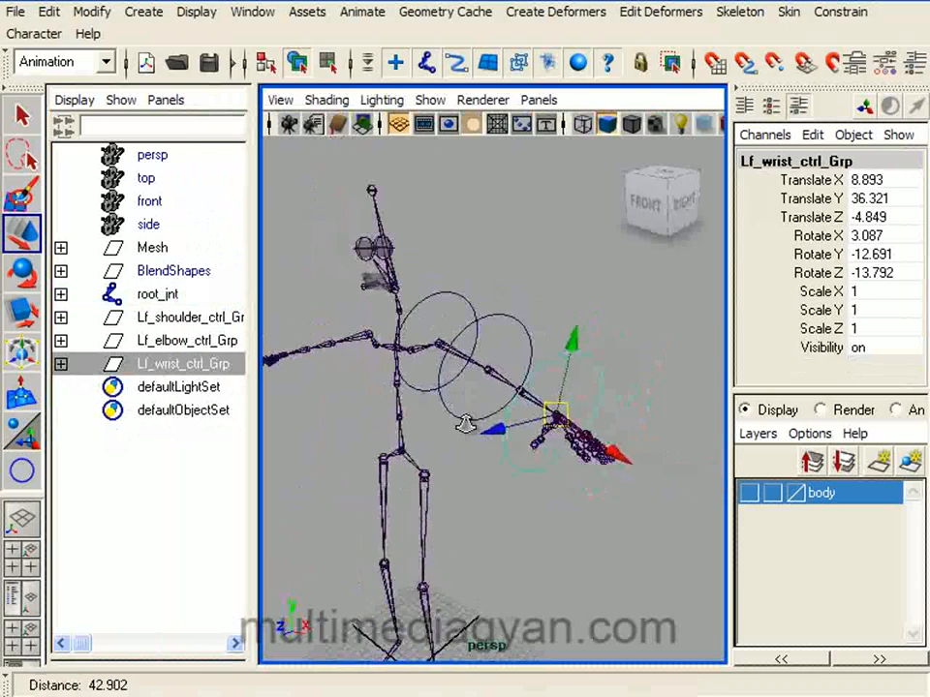
left_click(761, 495)
scroll(560, 435, "up", 3)
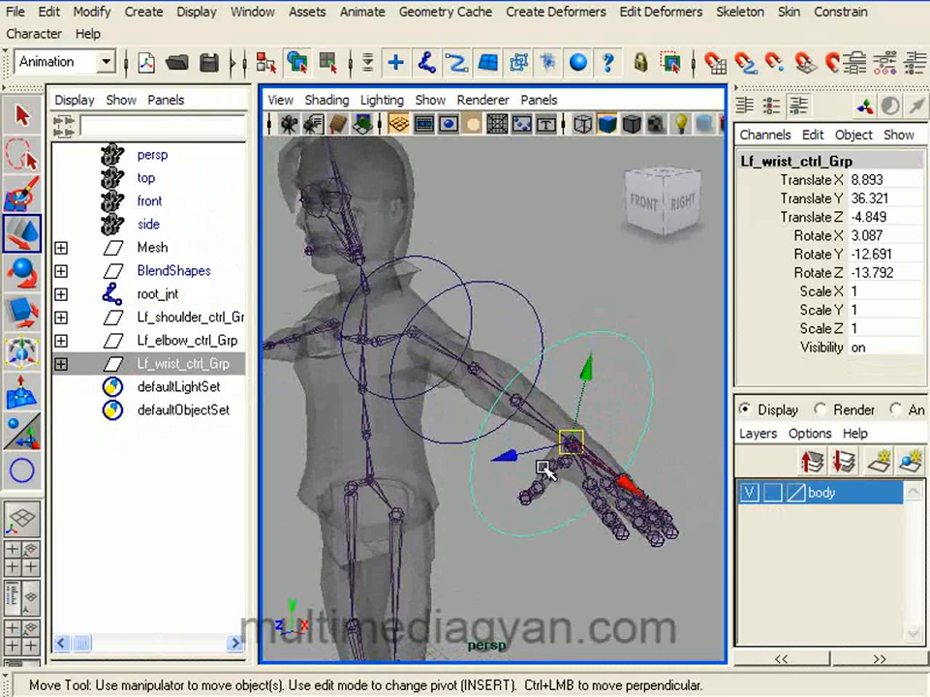
key("r")
mouse_move(573, 446)
left_mouse_down()
mouse_move(481, 378)
mouse_move(526, 442)
mouse_move(616, 441)
mouse_move(580, 454)
left_mouse_up()
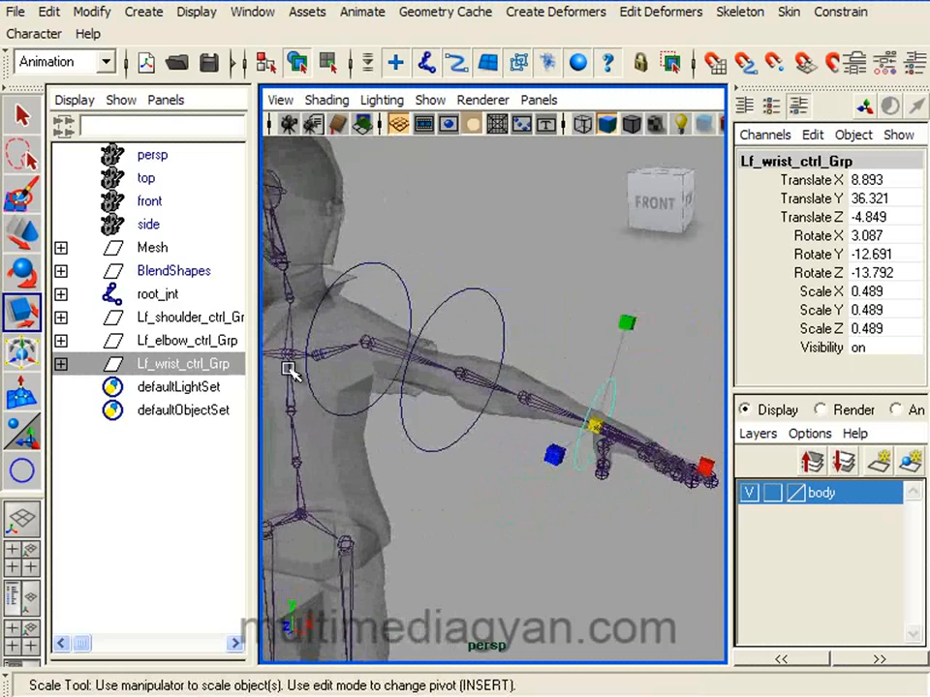
Scale Lf_elbow_ctrl_Grp down uniformly to fit the elbow, then enlarge the perspective view and clear the selection
left_click(230, 343)
left_click_drag(455, 372, 417, 354)
left_click_drag(416, 355, 517, 322, "alt")
key("space")
left_click(473, 363)
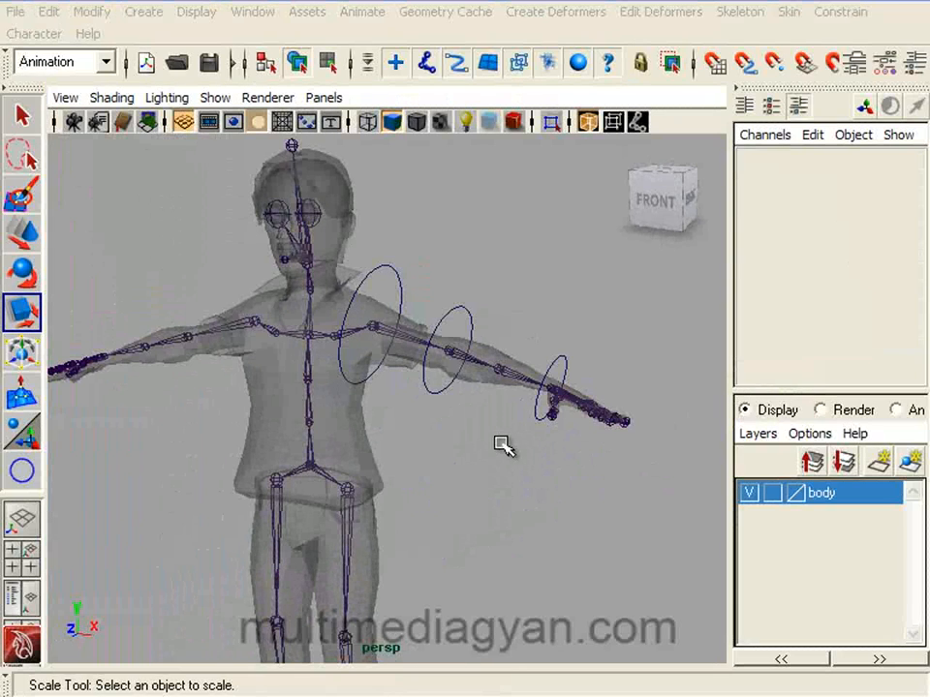
Activate the CV Curve Tool with curve degree 1 Linear and close its settings
right_click_drag(502, 443, 432, 399, "alt")
left_click_drag(432, 399, 423, 411, "alt")
middle_click_drag(423, 410, 416, 317, "alt")
left_click_drag(416, 318, 373, 310, "alt")
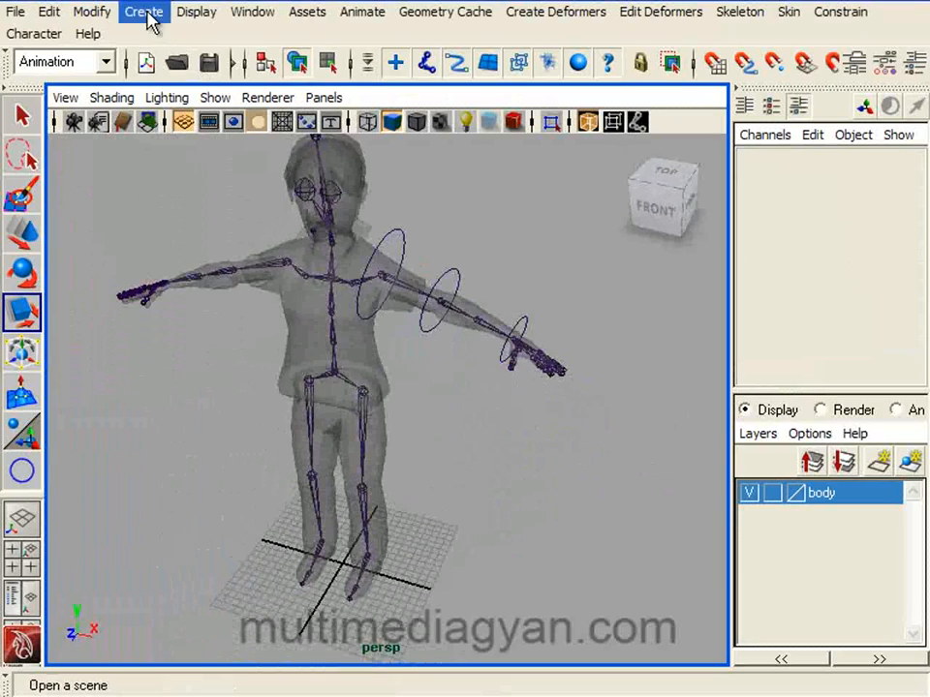
left_click(145, 15)
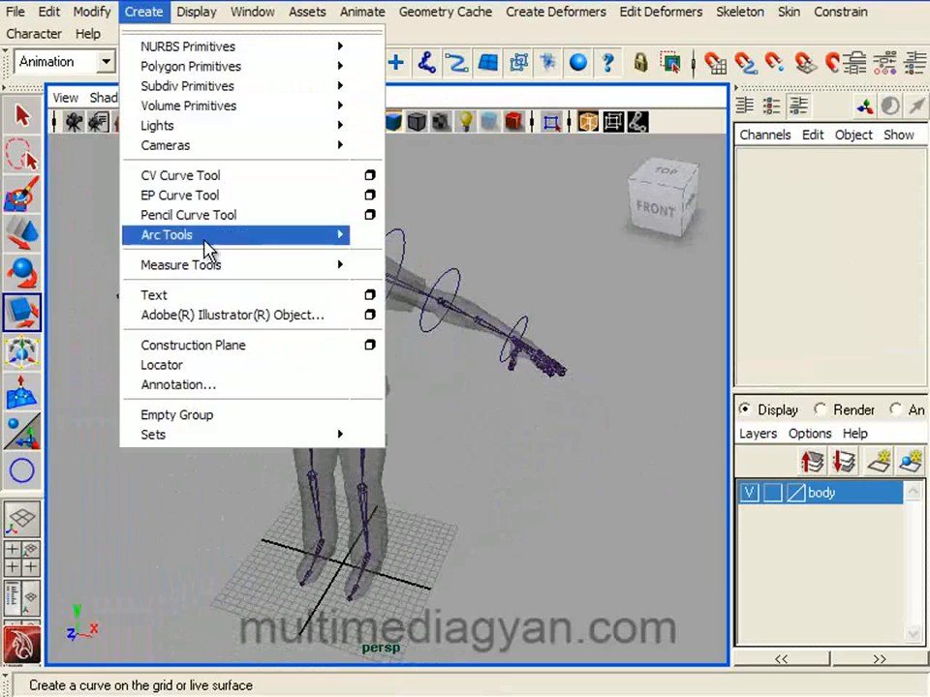
left_click(368, 179)
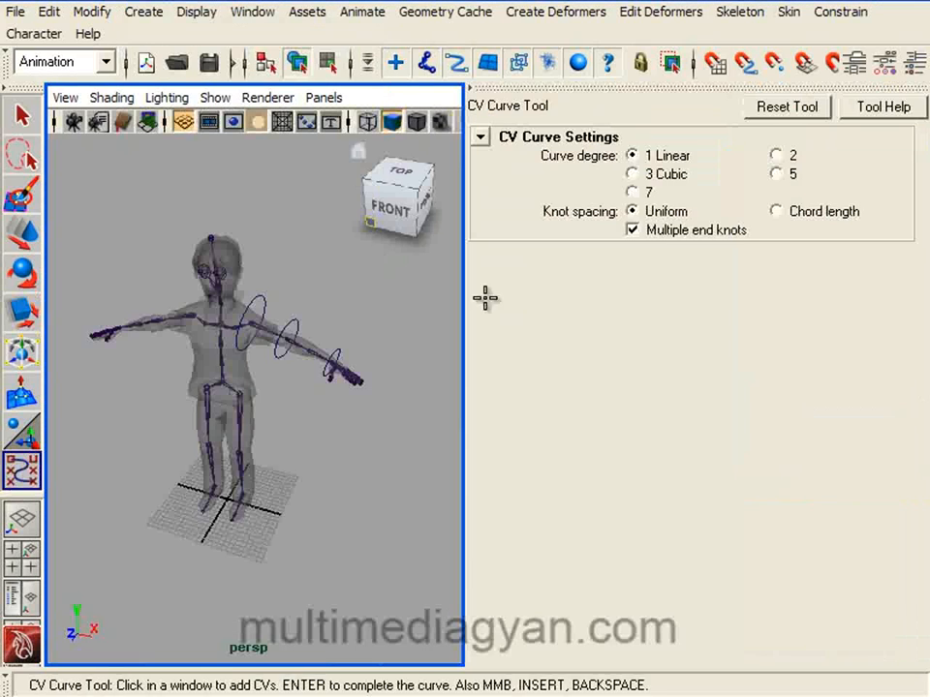
left_click(915, 61)
In the top view, draw a closed linear octagon about 6 by 4 grid squares, snapped to the grid below the left hand
key("space")
left_click_drag(376, 345, 267, 354)
middle_click_drag(299, 364, 249, 205, "alt")
right_click_drag(249, 205, 211, 224, "alt")
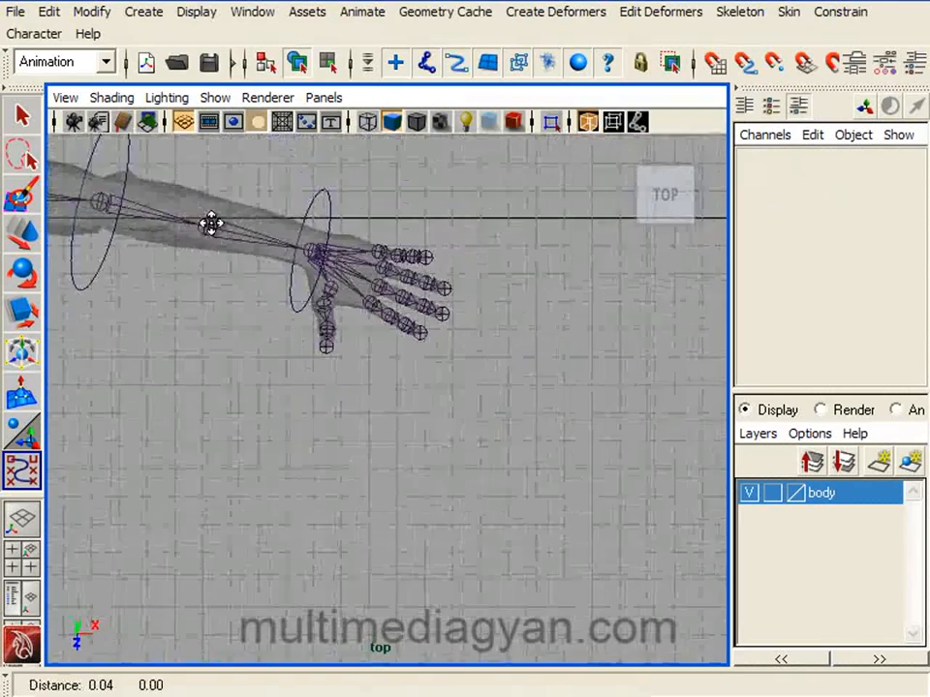
middle_click_drag(211, 223, 104, 152, "alt")
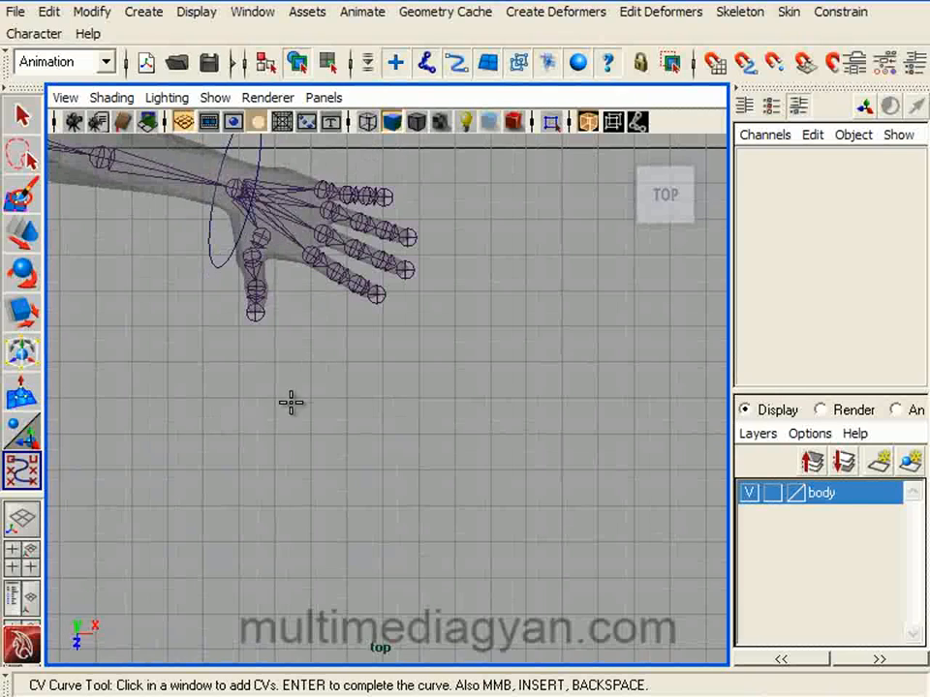
left_click(383, 433)
left_click(454, 540)
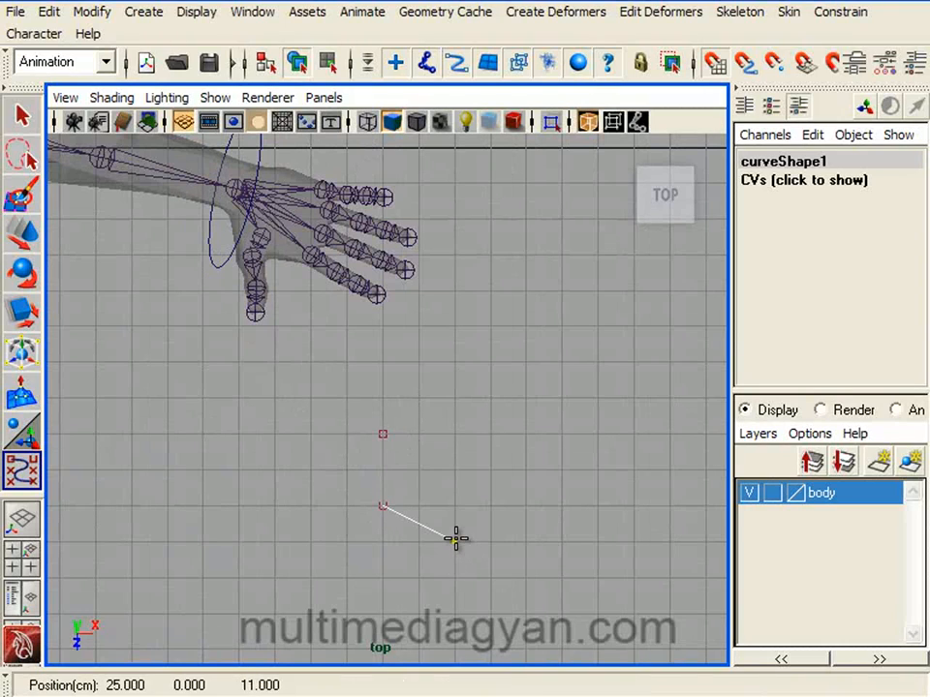
left_click(527, 540)
left_click(598, 505)
left_click(598, 433)
left_click(526, 398)
left_click(454, 398)
left_click(383, 435)
Extend the octagon curve with a straight horizontal stem about 6 grid squares long, pointing toward the body, and complete the curve
left_click(383, 471)
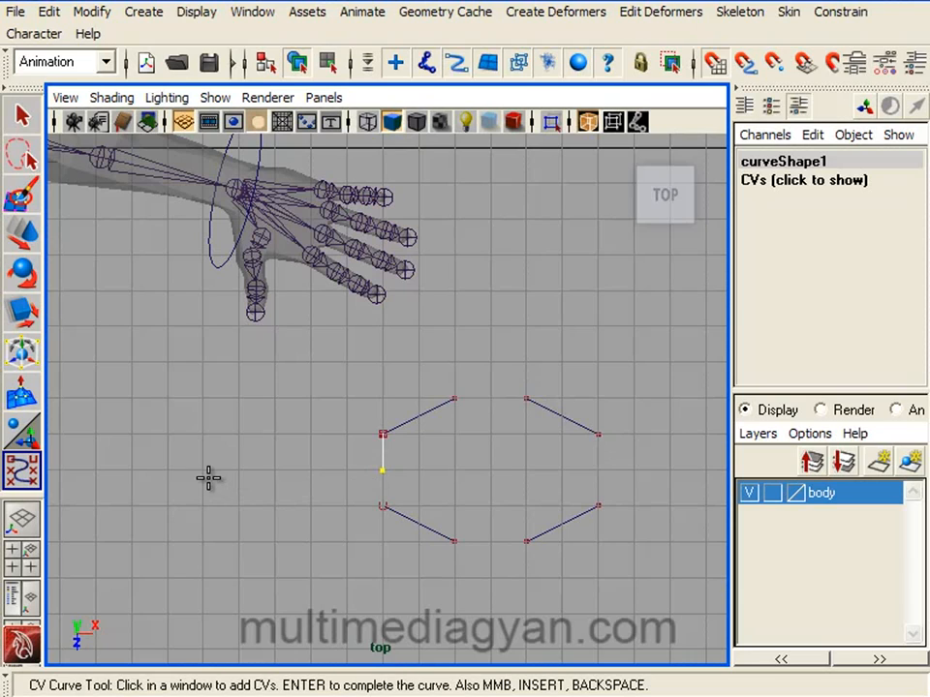
left_click(169, 470)
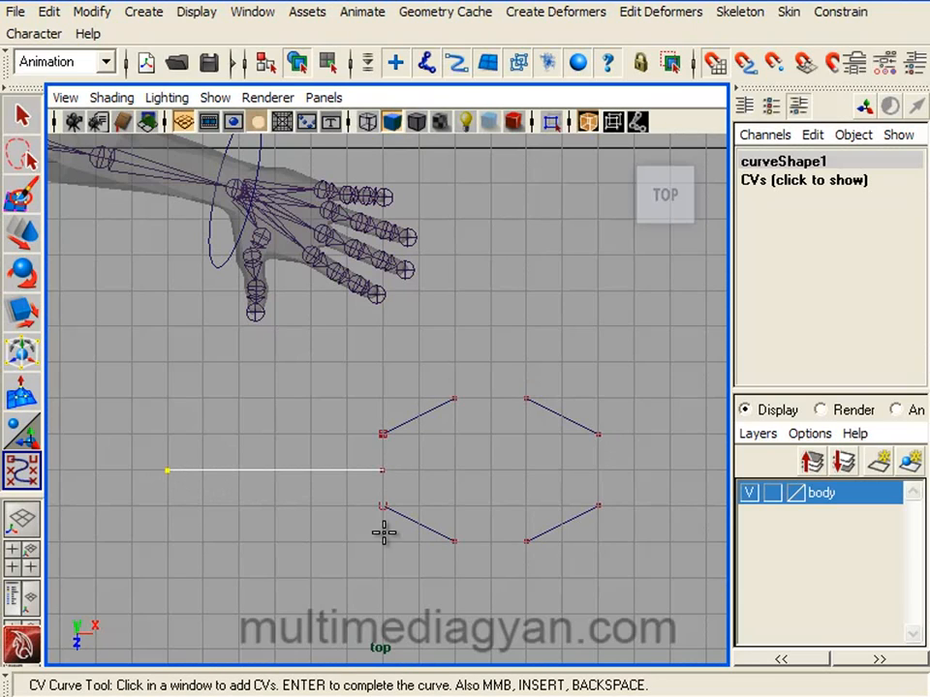
key("Return")
key("w")
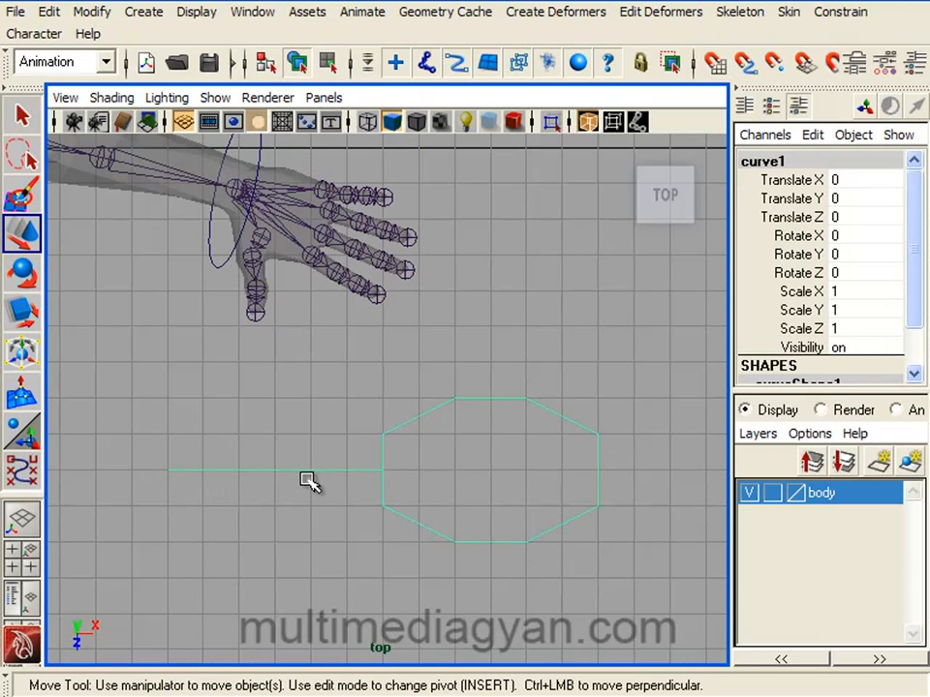
Center the curve's pivot and snap it to the free end of the stem
left_click(91, 11)
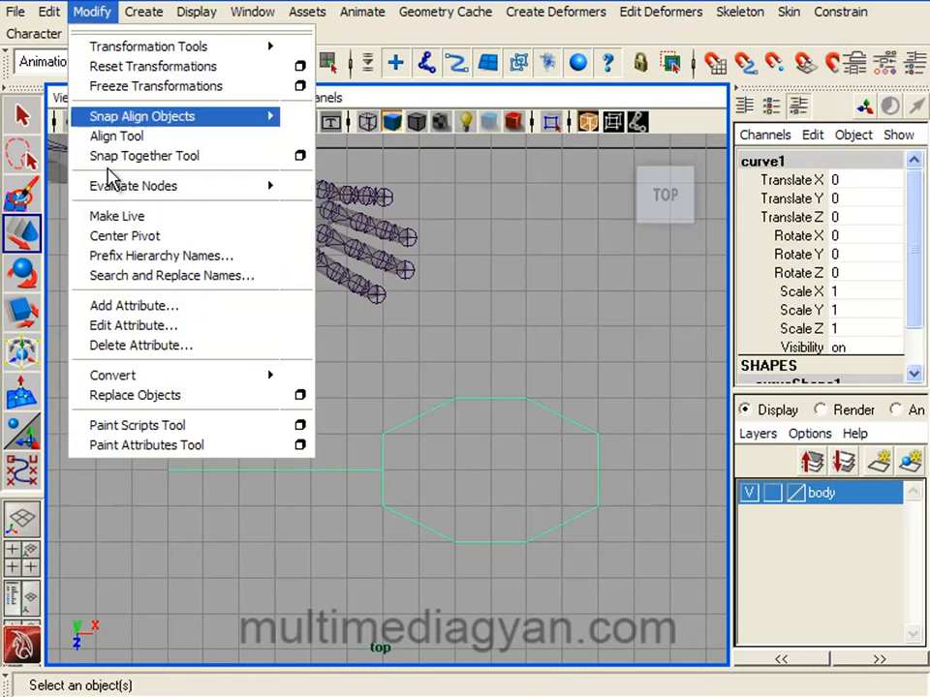
left_click(114, 236)
key("Insert")
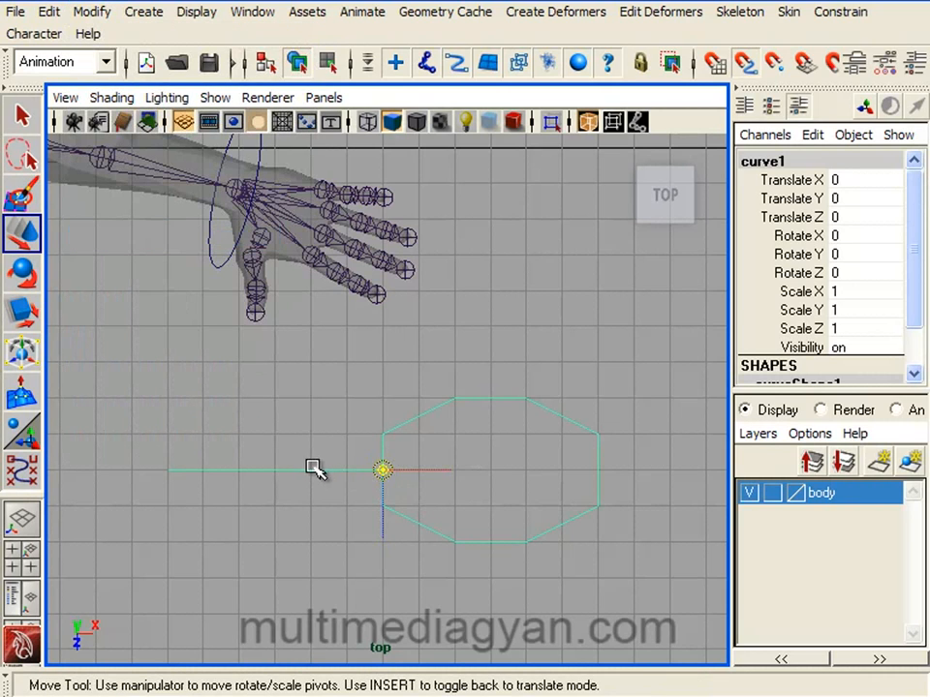
left_click_drag(379, 470, 151, 457)
key("Insert")
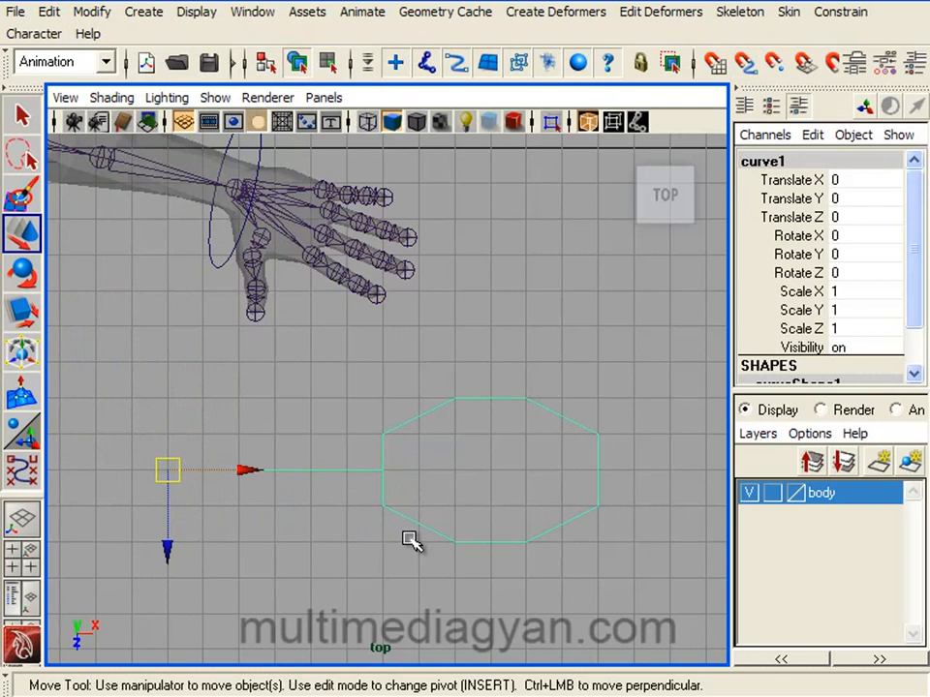
Scale the curve down to about 0.509 in X and 0.764 in Z to even out the octagon
key("r")
left_click_drag(272, 471, 229, 455)
left_click_drag(160, 574, 189, 550)
mouse_move(282, 469)
left_mouse_down()
mouse_move(260, 470)
mouse_move(265, 476)
left_mouse_up()
Switch to the perspective view and freeze the transformations of curve1
key("space")
key("space")
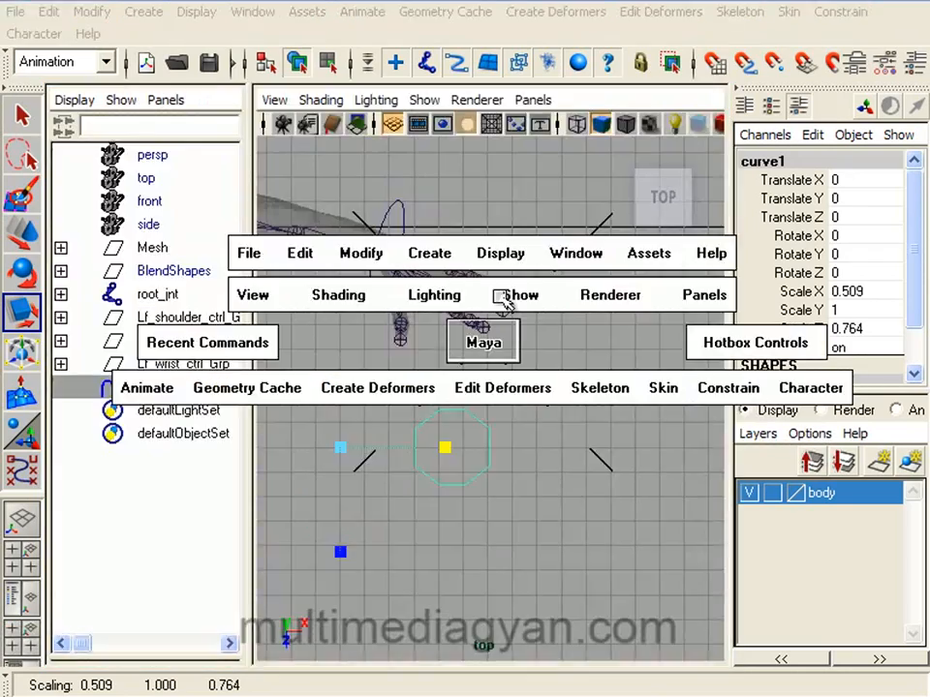
key("space")
left_click_drag(487, 313, 492, 157)
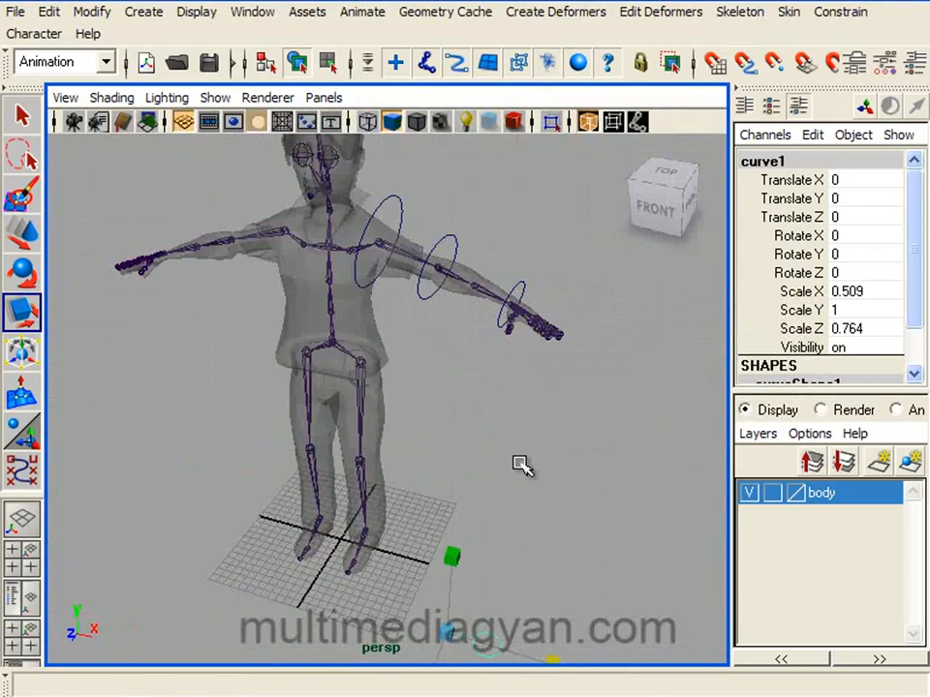
middle_click_drag(520, 461, 496, 421, "alt")
left_click(489, 447)
key("w")
left_click_drag(402, 303, 481, 540, "alt")
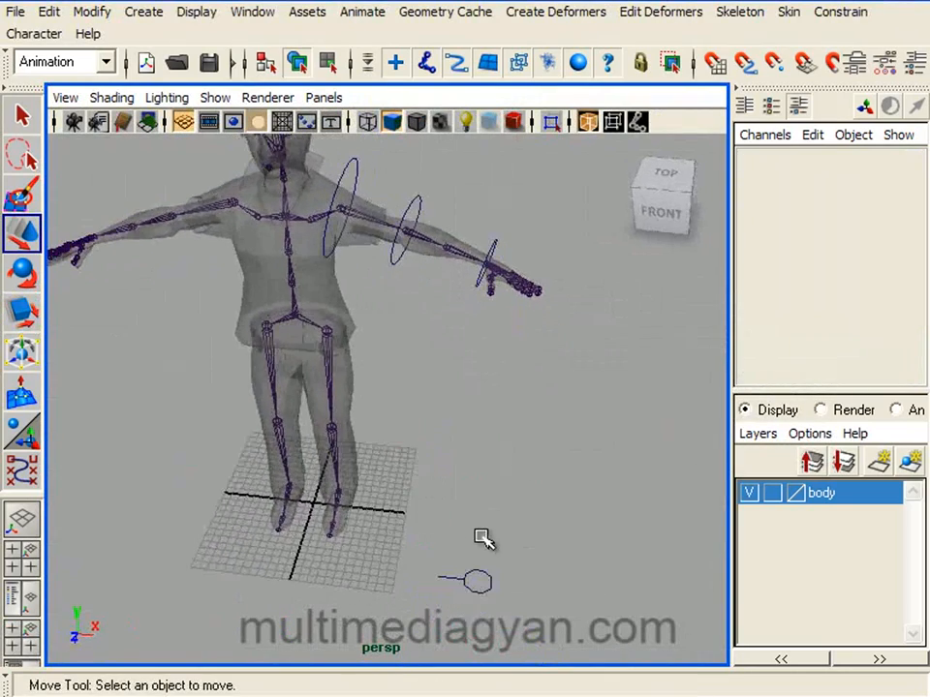
left_click(476, 581)
left_click(89, 13)
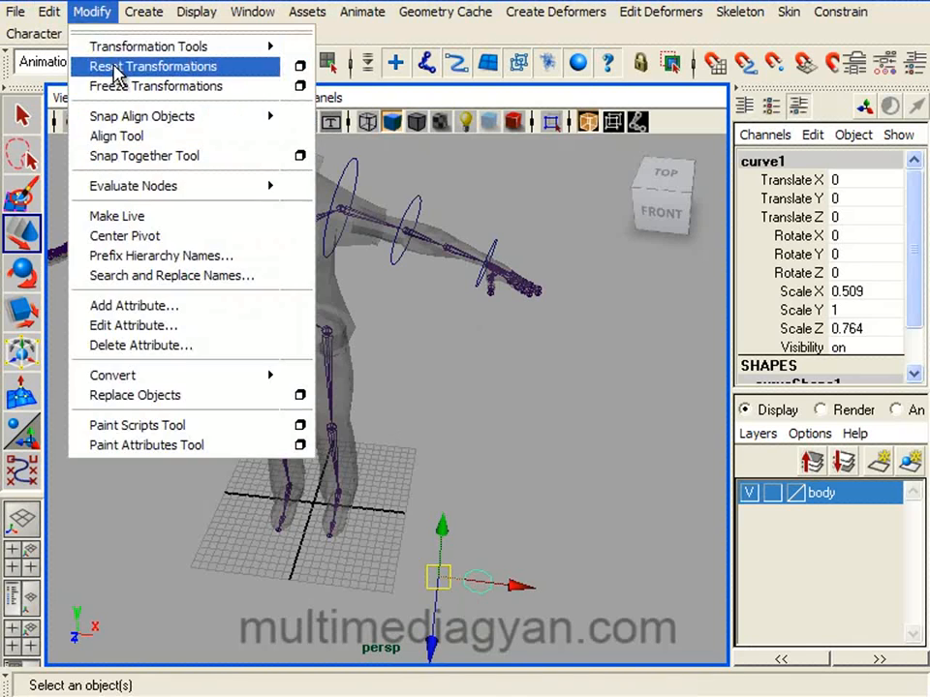
left_click(117, 86)
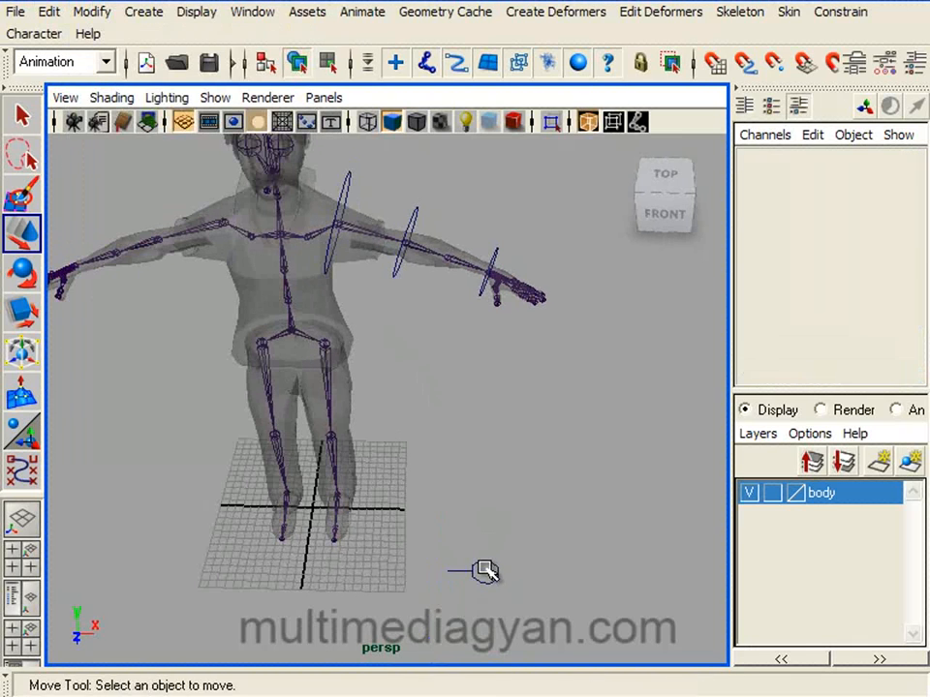
Hide the body layer and snap curve1 onto the left clavicle joint
left_click(484, 572)
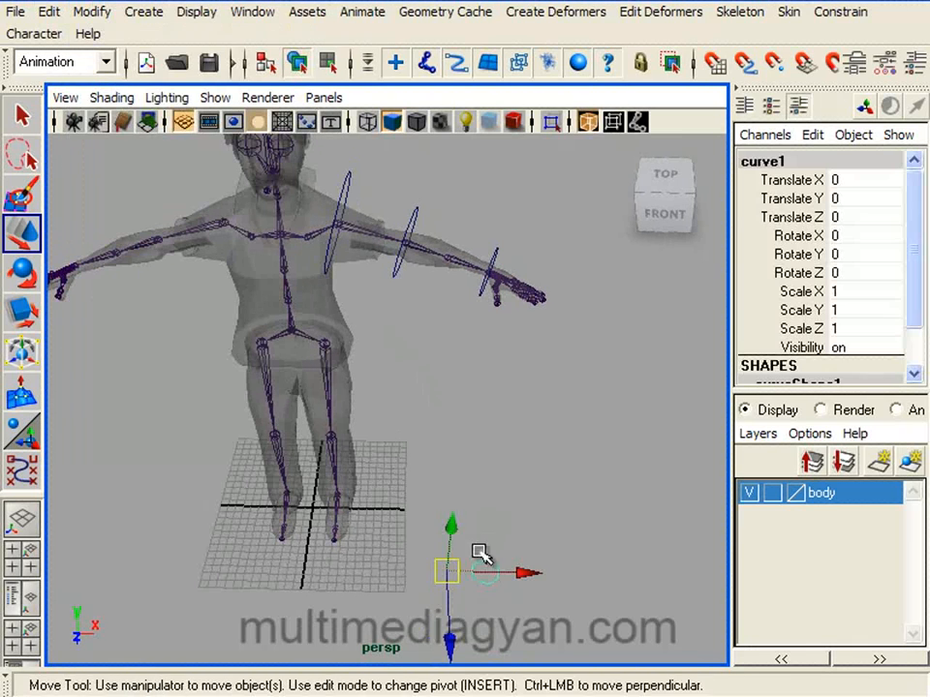
left_click(749, 494)
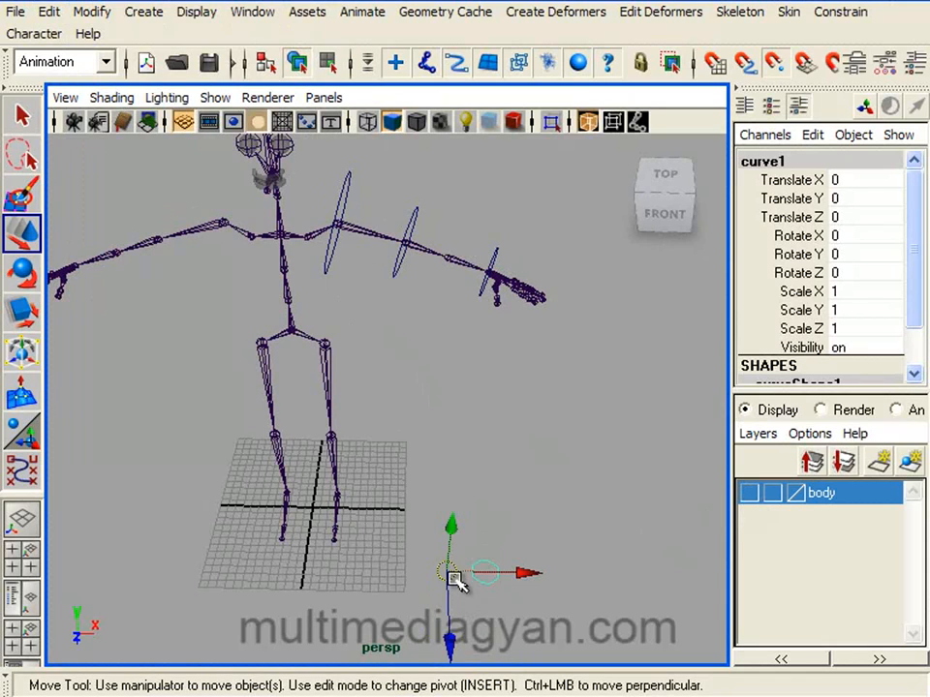
left_click_drag(456, 572, 307, 240)
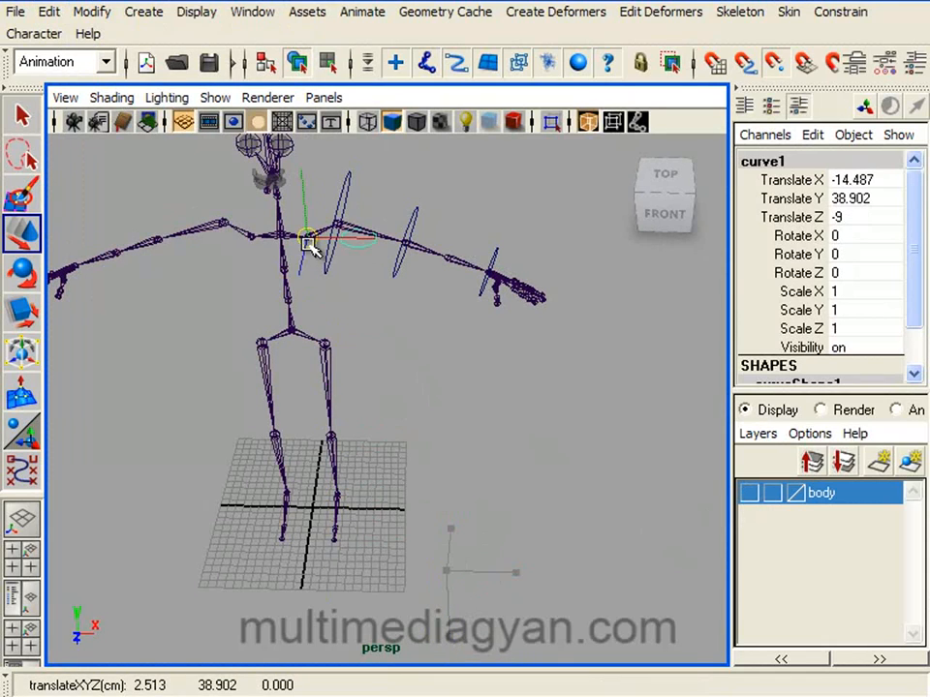
Rotate curve1 to -90 degrees in Y so the octagon points forward from the clavicle
right_click_drag(307, 241, 349, 291, "alt")
left_click_drag(349, 291, 495, 452, "alt")
key("e")
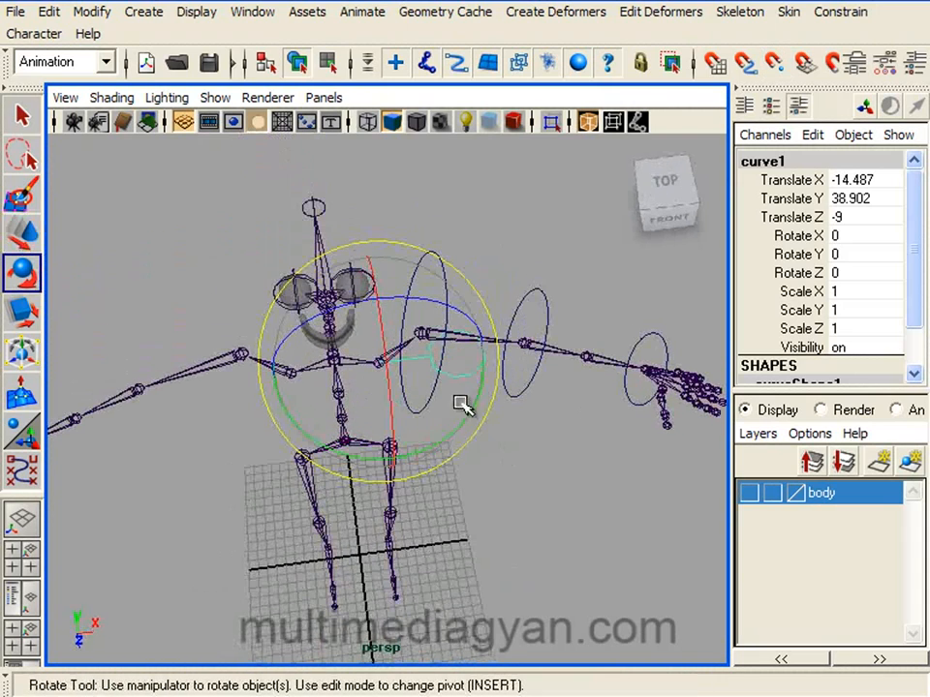
left_click_drag(475, 409, 335, 460)
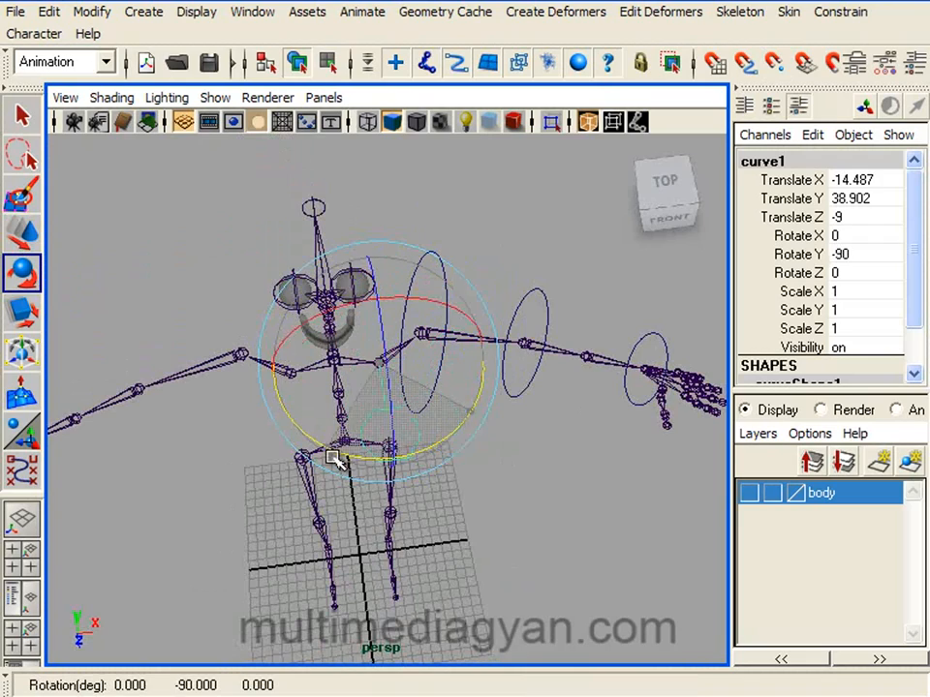
key("w")
Make the body layer visible and turn off X-Ray shading to see the curve against the solid mesh
left_click_drag(523, 508, 450, 453, "alt")
left_click(749, 492)
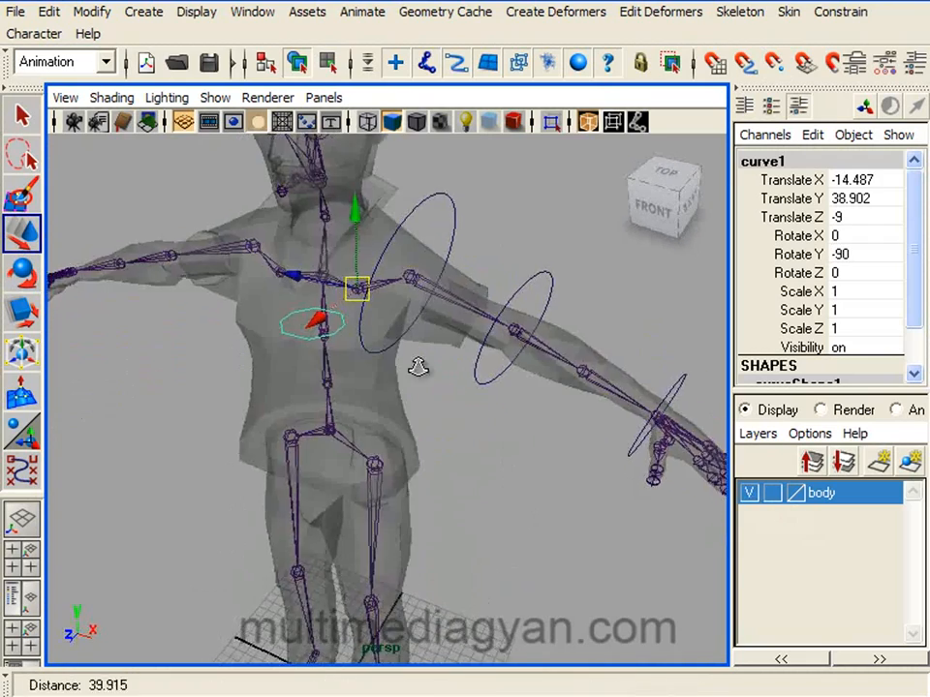
right_click_drag(417, 367, 525, 394, "alt")
left_click_drag(525, 394, 193, 228, "alt")
left_click(127, 103)
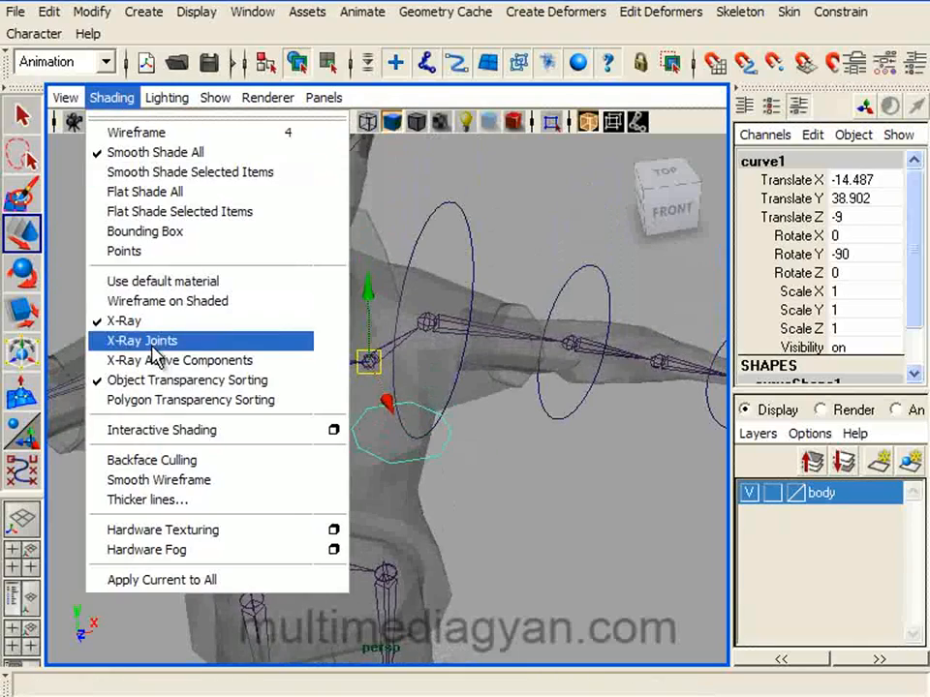
left_click(148, 325)
left_click_drag(347, 371, 274, 367, "alt")
right_click_drag(274, 367, 278, 413, "alt")
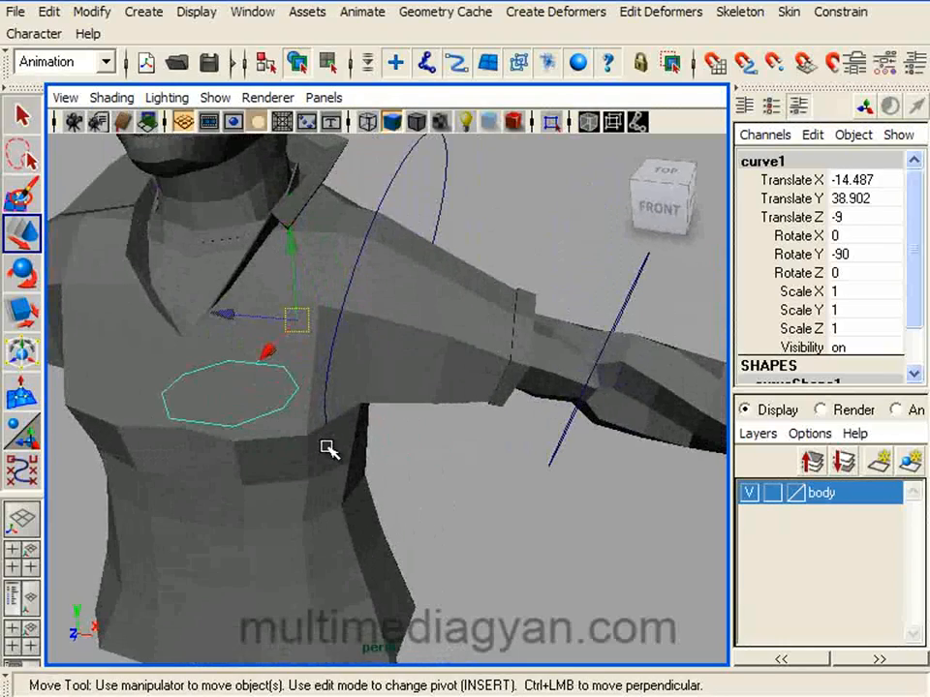
Scale curve1 down uniformly to about 0.501
key("r")
left_click_drag(326, 384, 369, 423, "alt")
left_click_drag(355, 367, 347, 365)
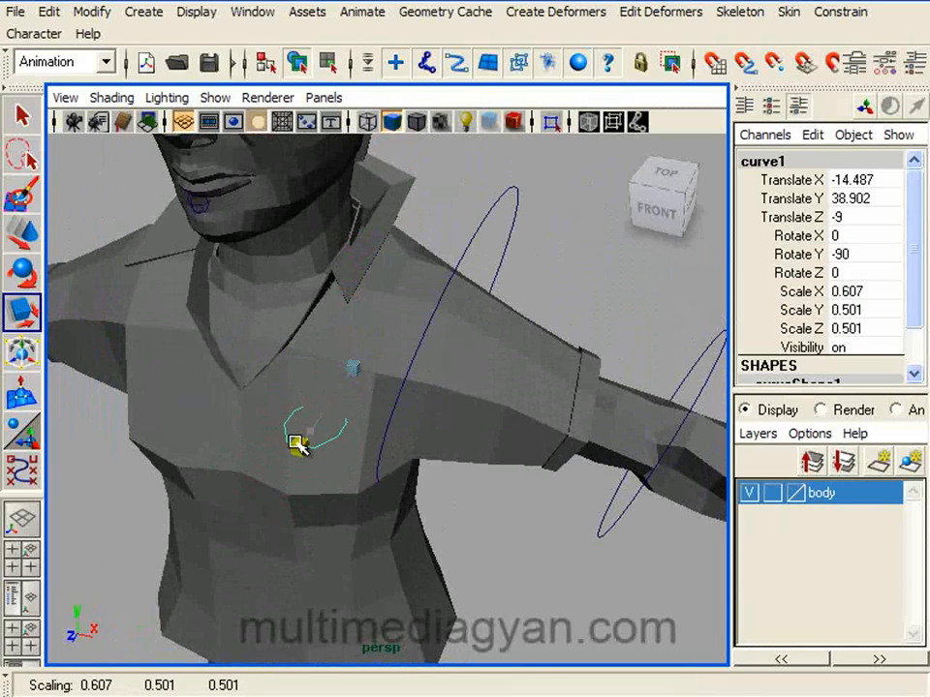
Select the octagon's CVs with the body layer hidden, show the layer again, and move the CVs forward in front of the chest
left_click_drag(349, 439, 281, 428, "alt")
middle_click_drag(286, 427, 414, 450, "alt")
right_click_drag(414, 449, 542, 484, "alt")
left_click(749, 494)
left_click_drag(529, 440, 416, 431, "alt")
right_click_drag(307, 394, 276, 392)
left_click_drag(151, 336, 269, 431)
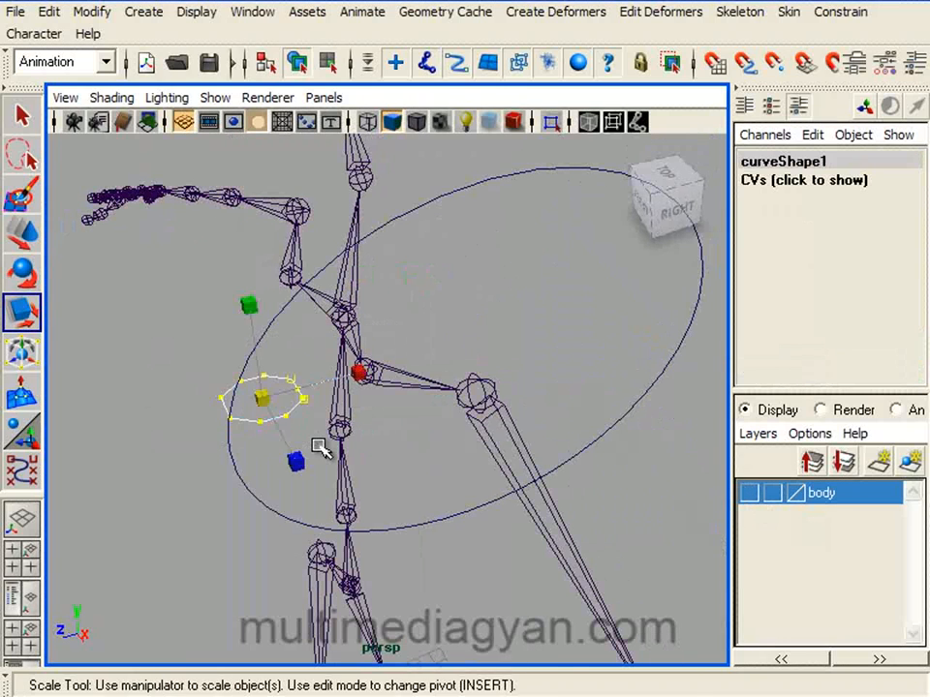
key("w")
left_click(750, 494)
left_click_drag(191, 417, 107, 428)
right_click_drag(290, 387, 189, 365, "alt")
left_click_drag(291, 387, 486, 405, "alt")
middle_click_drag(485, 405, 395, 408, "alt")
left_click_drag(395, 411, 418, 398, "alt")
Return to object selection, reselect curve1 and freeze its transformations
key("F8")
key("F8")
left_click(431, 403)
left_click_drag(454, 448, 502, 487, "alt")
left_click(298, 392)
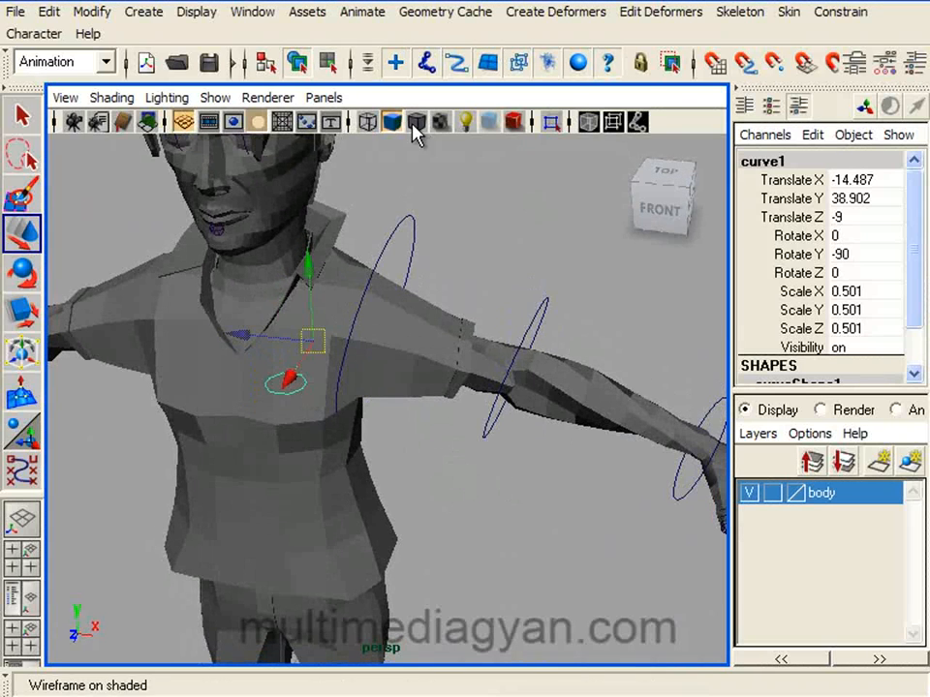
left_click(105, 11)
left_click(188, 87)
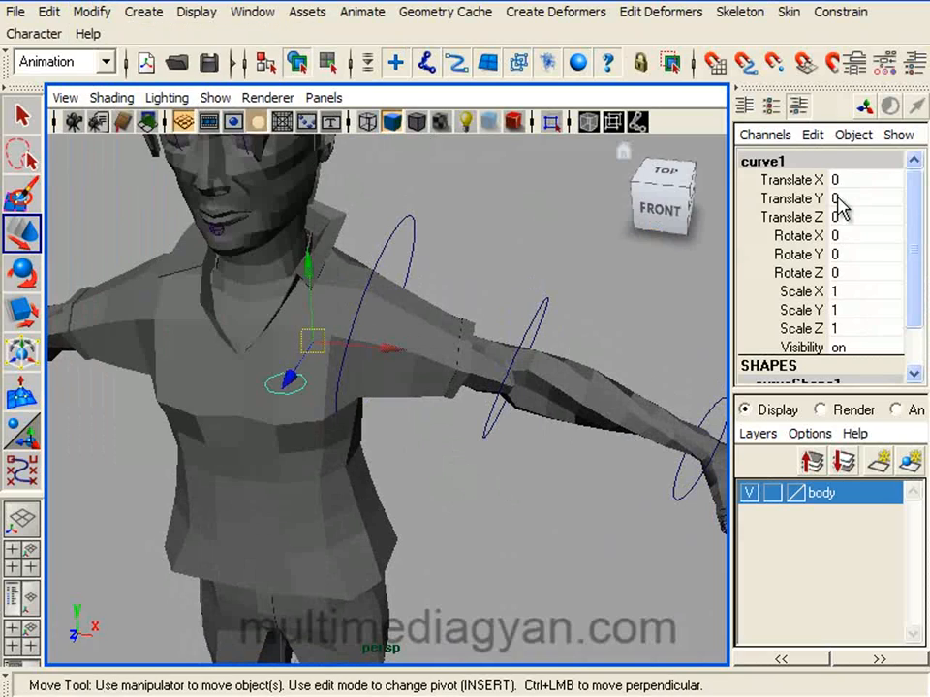
Rename the curve as Lf_clavicle_Ctrl
double_click(790, 161)
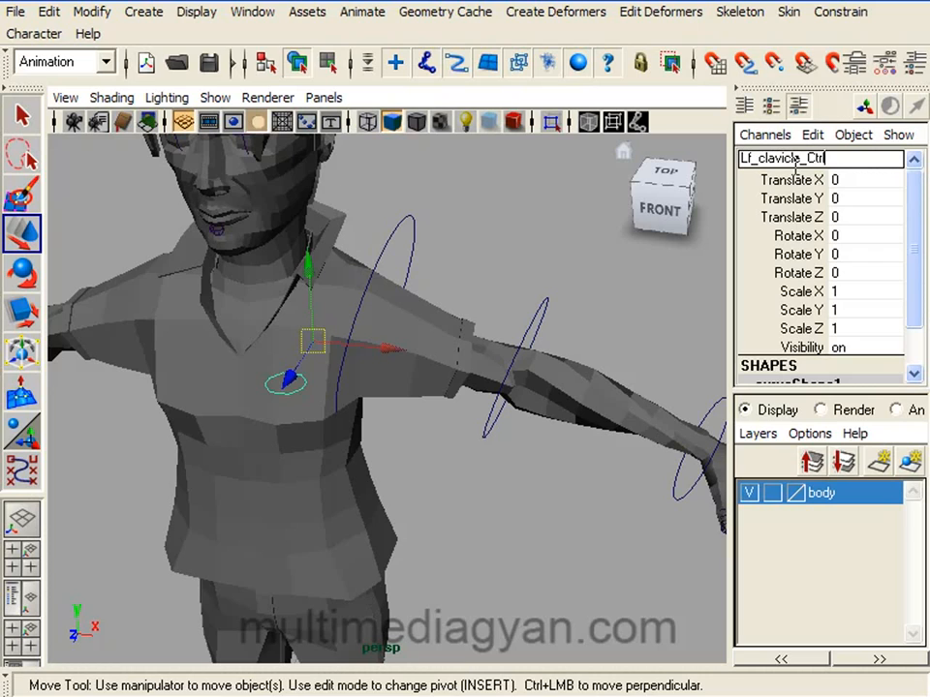
key("Return")
left_click_drag(847, 163, 649, 167)
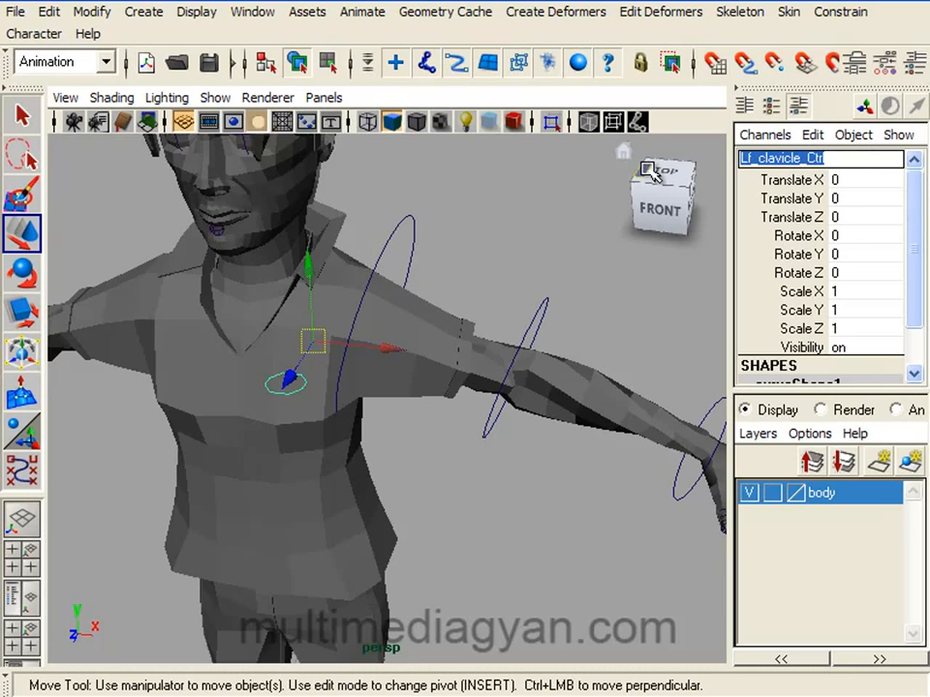
key("Return")
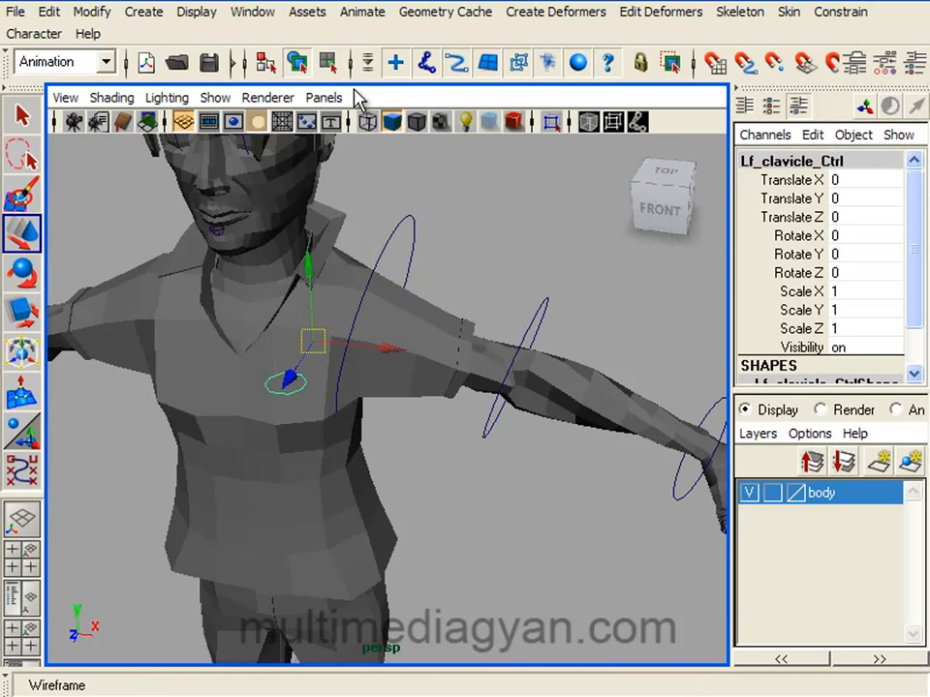
Show and widen the Outliner, and group Lf_clavicle_Ctrl under Parent with the group pivot set to Center
left_click(31, 617)
left_click_drag(191, 412, 336, 408)
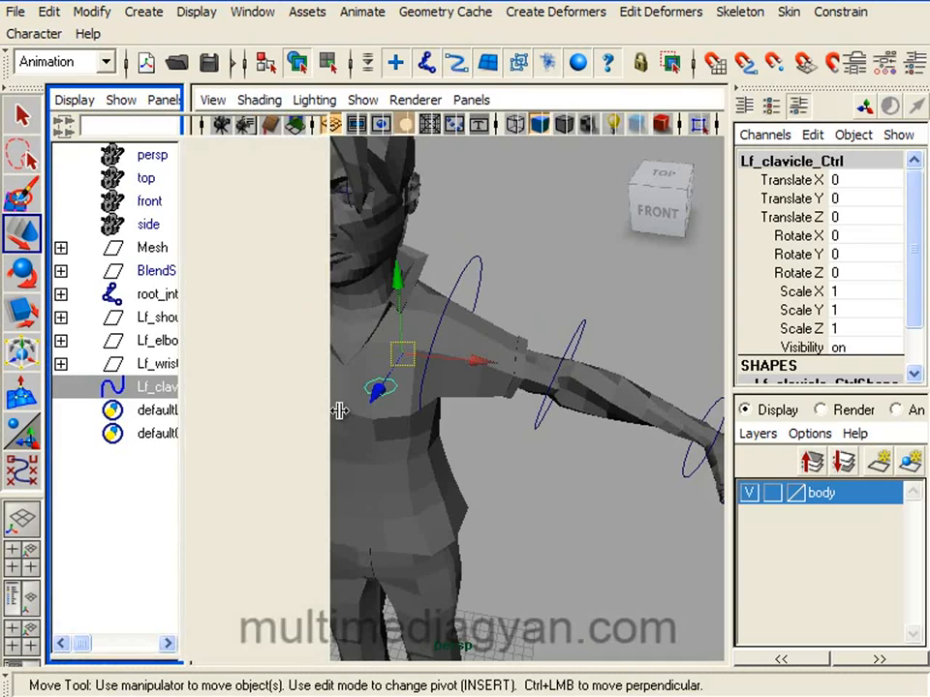
left_click(48, 12)
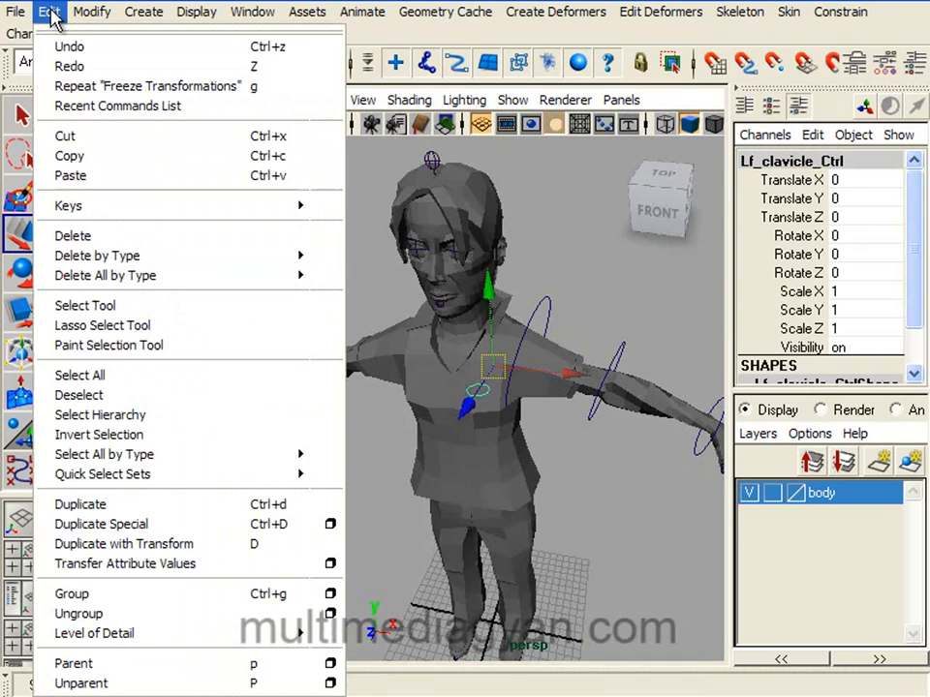
left_click(331, 596)
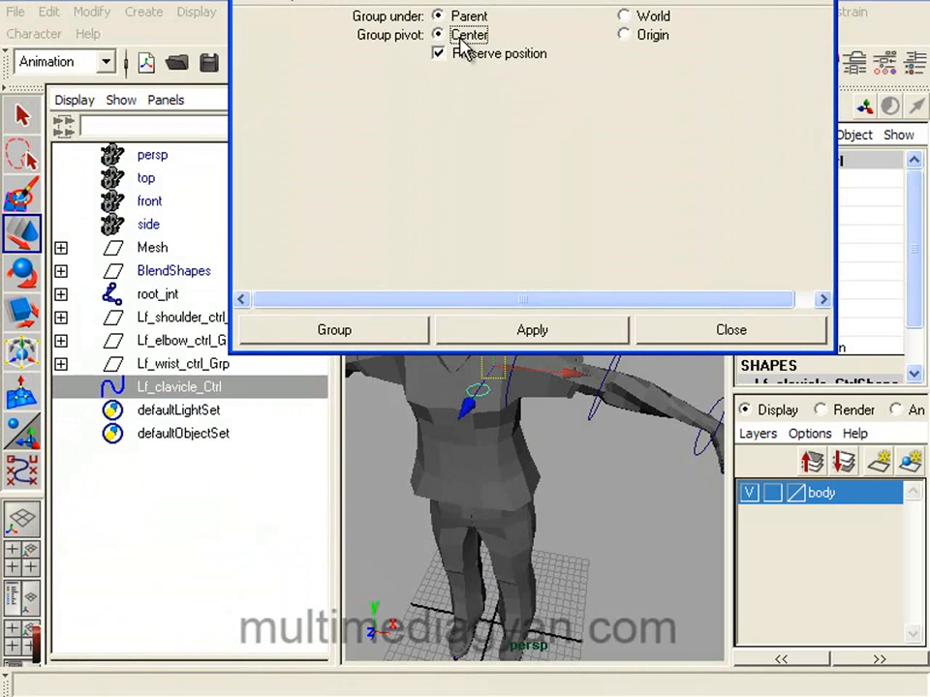
left_click(334, 331)
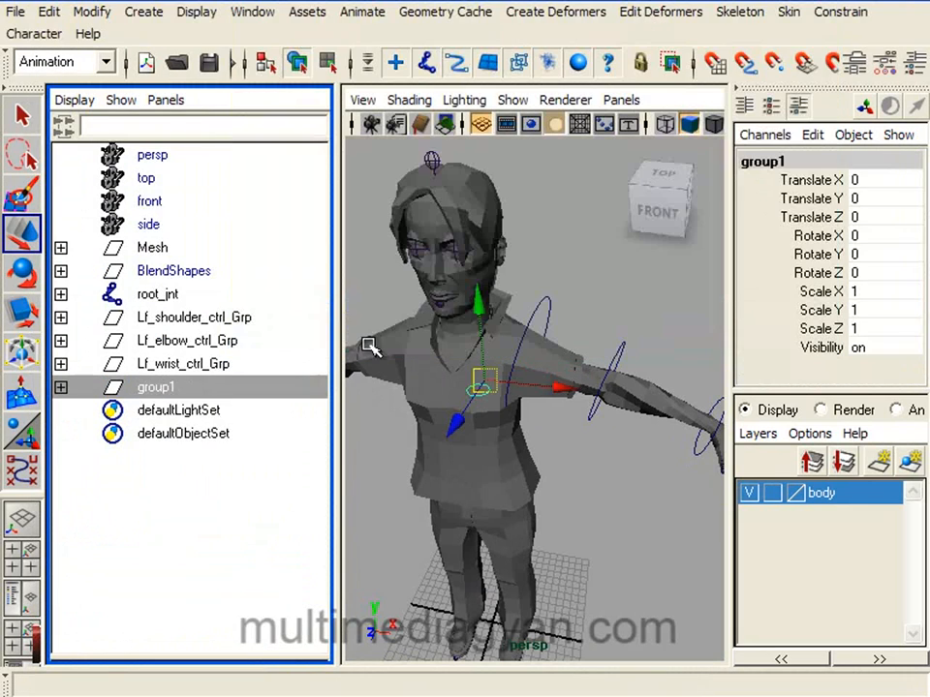
Expand the new group and rename it as Lf_clavicle_Ctrl_Grp
left_click(61, 387)
double_click(185, 390)
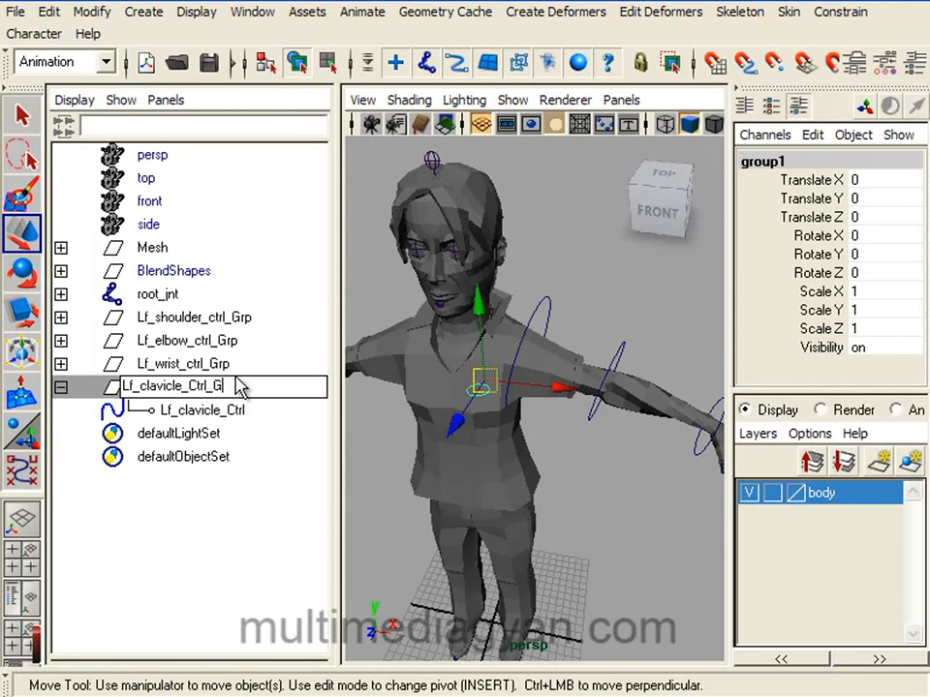
key("Return")
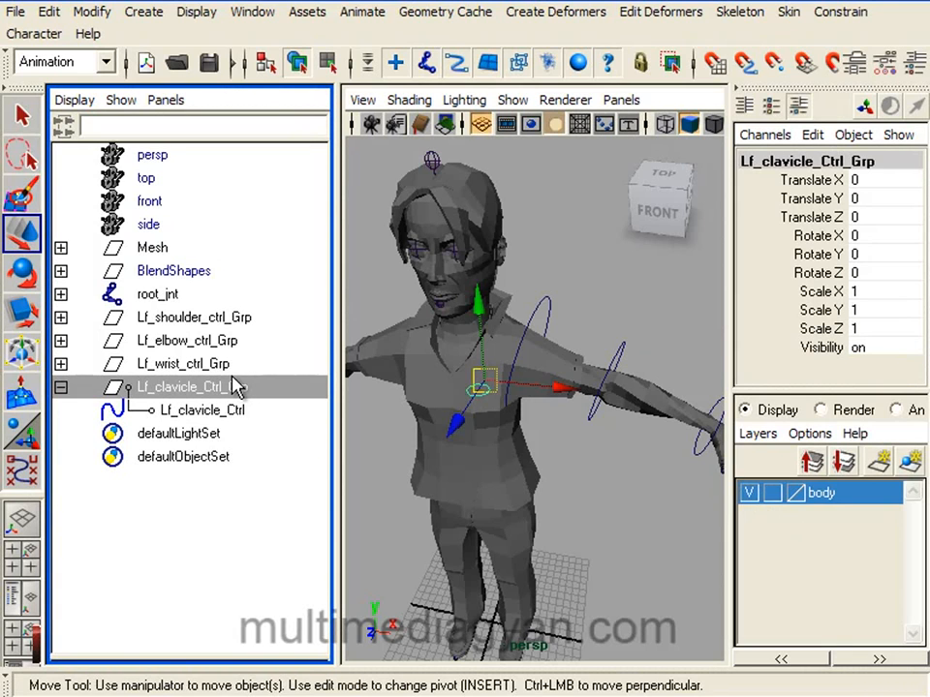
Collapse Lf_clavicle_Ctrl_Grp in the Outliner and return to the single perspective view of the left arm
left_click(64, 387)
key("space")
left_click_drag(440, 326, 425, 441, "alt")
right_click_drag(425, 442, 280, 376, "alt")
scroll(503, 399, "up", 4)
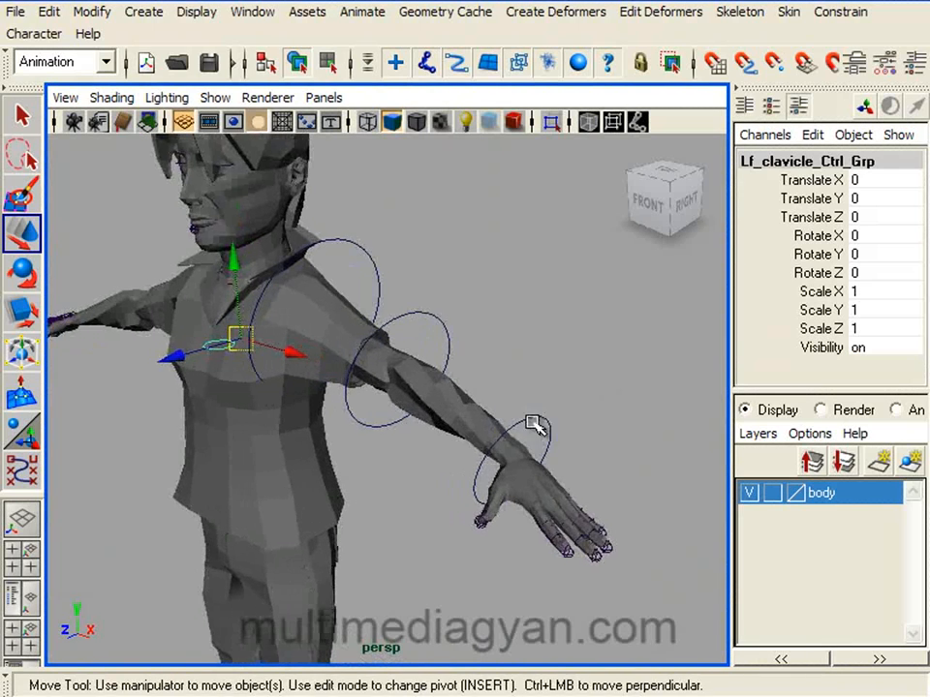
Test the rotation of the left wrist control and undo it
left_click(549, 433)
left_click_drag(550, 438, 548, 427, "alt")
key("e")
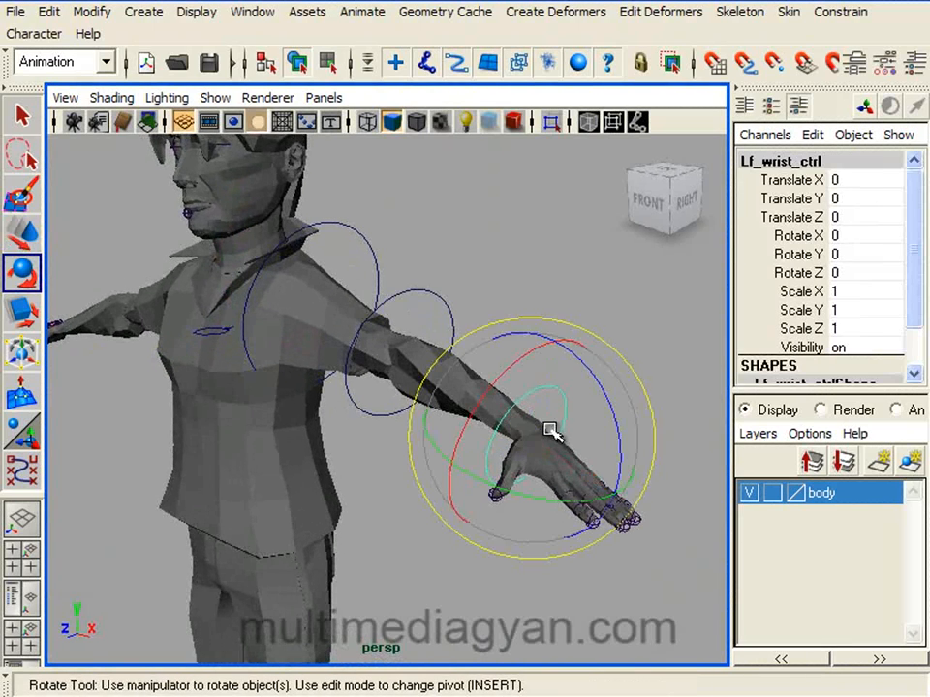
left_click_drag(584, 502, 556, 449)
key("ctrl+z")
Test the rotation of the left elbow control on different axes, undoing each rotation
left_click_drag(465, 275, 488, 276, "alt")
left_click_drag(456, 260, 437, 315)
left_click_drag(455, 332, 462, 374, "alt")
mouse_move(468, 434)
left_mouse_down()
mouse_move(367, 433)
mouse_move(451, 434)
left_mouse_up()
key("ctrl+z")
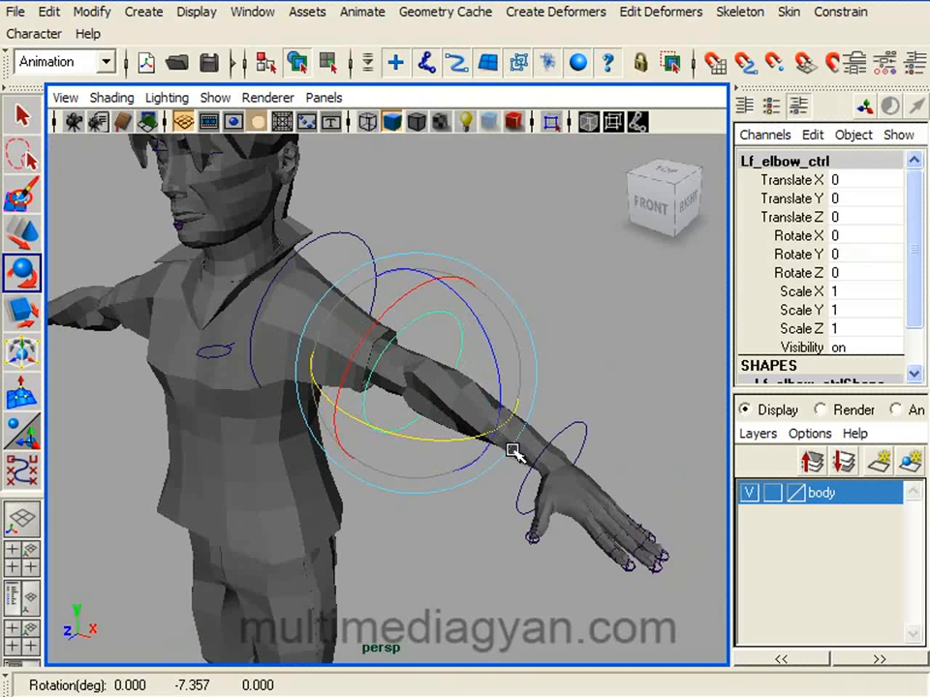
left_click(585, 406)
left_click_drag(449, 279, 450, 334)
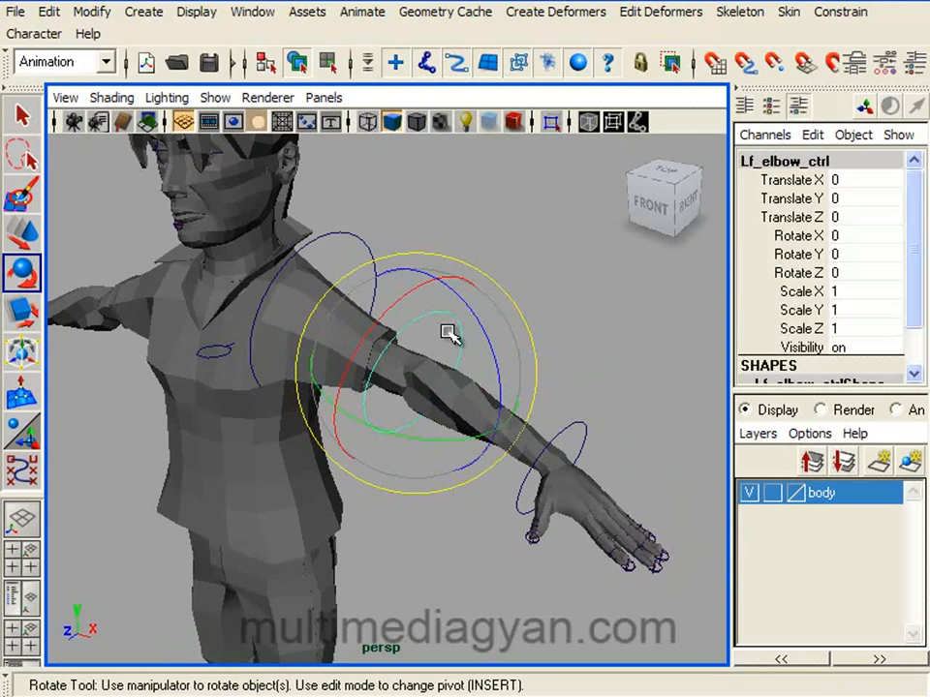
left_click_drag(463, 437, 461, 394)
key("ctrl+z")
Test the rotation of the shoulder control and then the clavicle control, undoing both
left_click(418, 272)
left_click_drag(365, 255, 365, 264)
left_click_drag(365, 325, 380, 374, "alt")
key("ctrl+z")
left_click(251, 371)
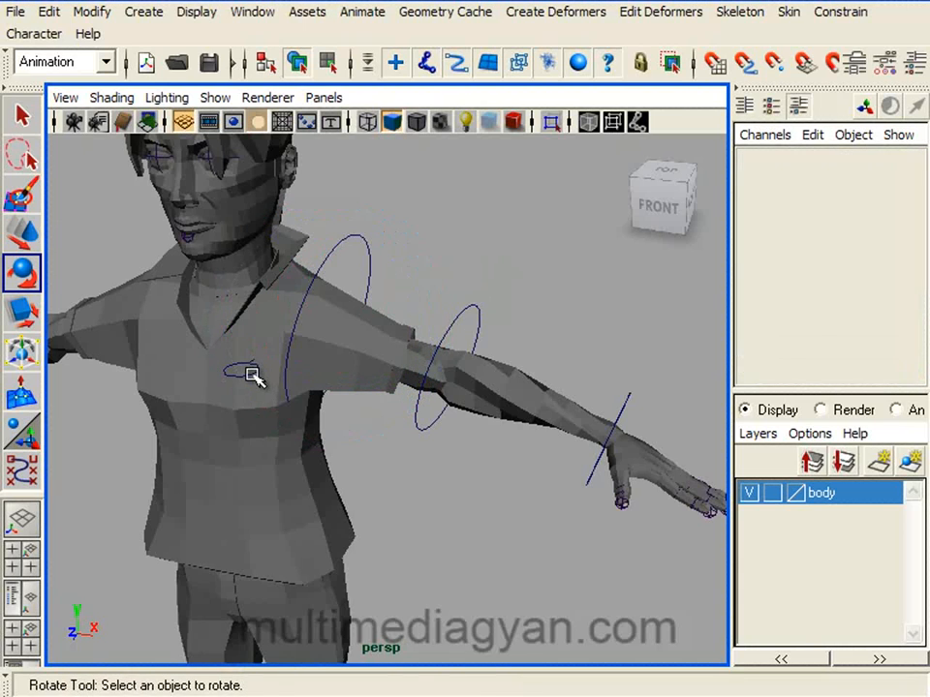
left_click(249, 372)
mouse_move(349, 373)
left_mouse_down()
mouse_move(311, 376)
mouse_move(343, 369)
left_mouse_up()
key("ctrl+z")
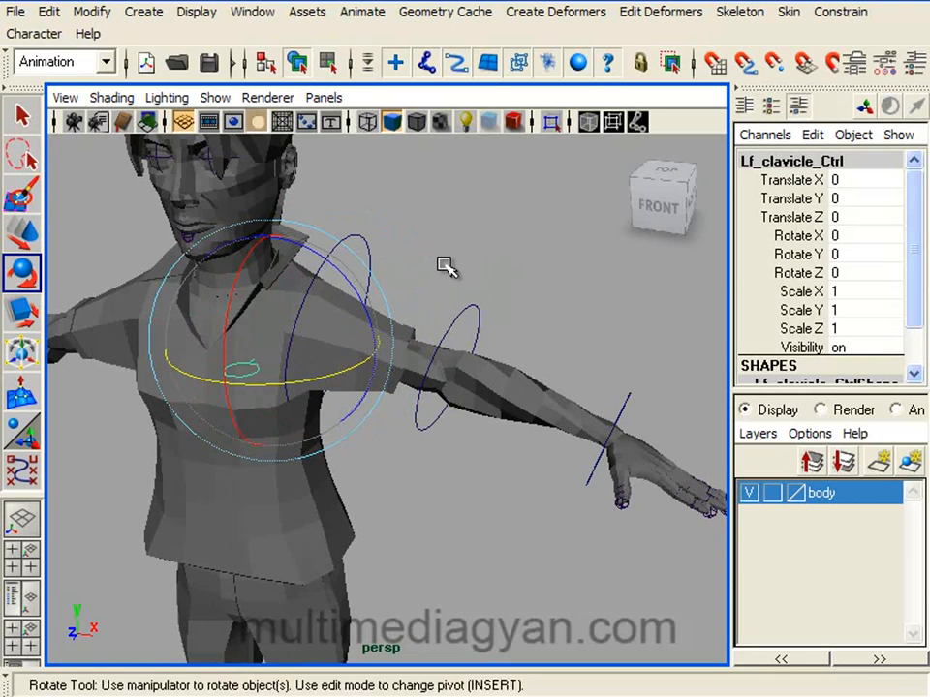
Clear the selection, switch to the Move tool, and show the widened Outliner beside the perspective view
left_click(444, 265)
middle_click_drag(481, 322, 452, 321, "alt")
key("w")
right_click_drag(539, 445, 436, 367, "alt")
middle_click_drag(437, 367, 508, 374, "alt")
right_click_drag(508, 374, 533, 373, "alt")
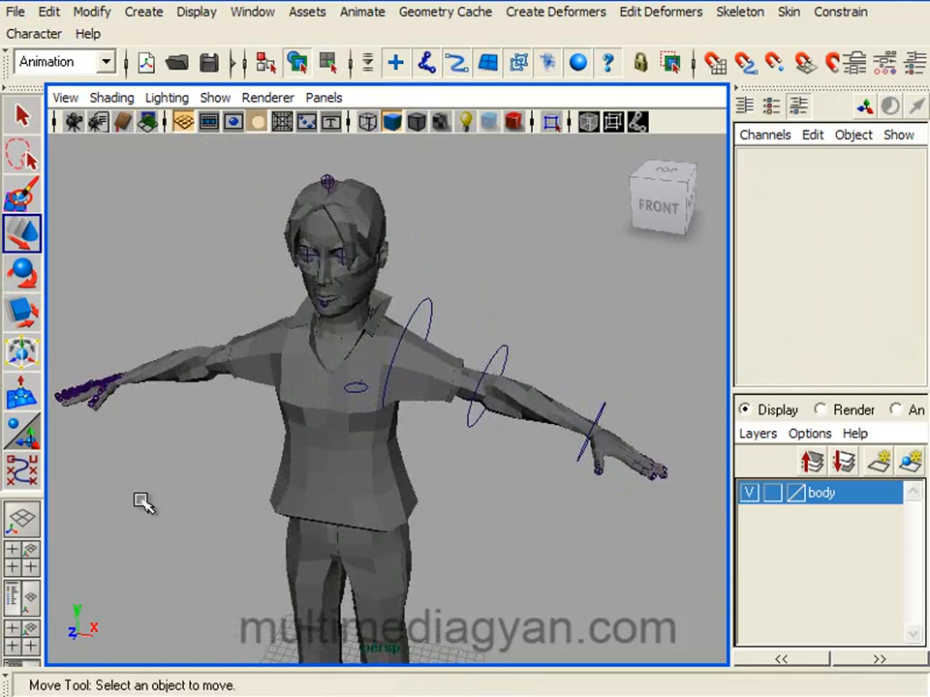
left_click(34, 603)
left_click_drag(191, 444, 329, 444)
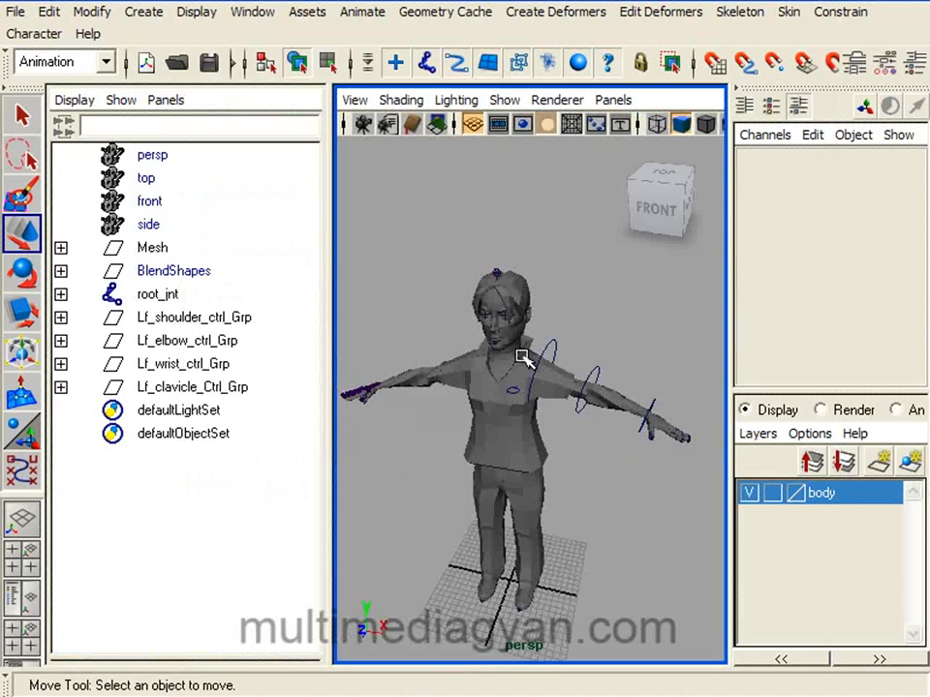
Hide the Channel Box and narrow the Outliner to enlarge the perspective view of the left arm
left_click(913, 66)
middle_click_drag(624, 369, 604, 352, "alt")
right_click_drag(604, 353, 645, 407, "alt")
left_click_drag(645, 407, 606, 430, "alt")
right_click_drag(605, 430, 619, 448, "alt")
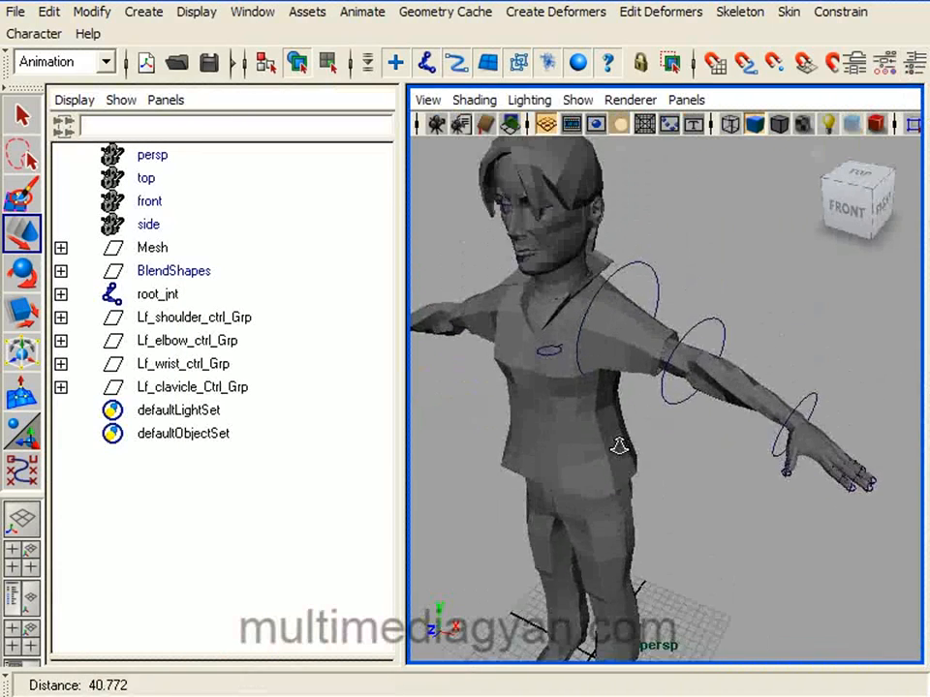
left_click_drag(619, 449, 634, 434, "alt")
left_click_drag(404, 412, 294, 407)
right_click_drag(479, 427, 431, 396, "alt")
Compare selecting Lf_wrist_ctrl_Grp in the Outliner with selecting the wrist control curve in the viewport
left_click(178, 242)
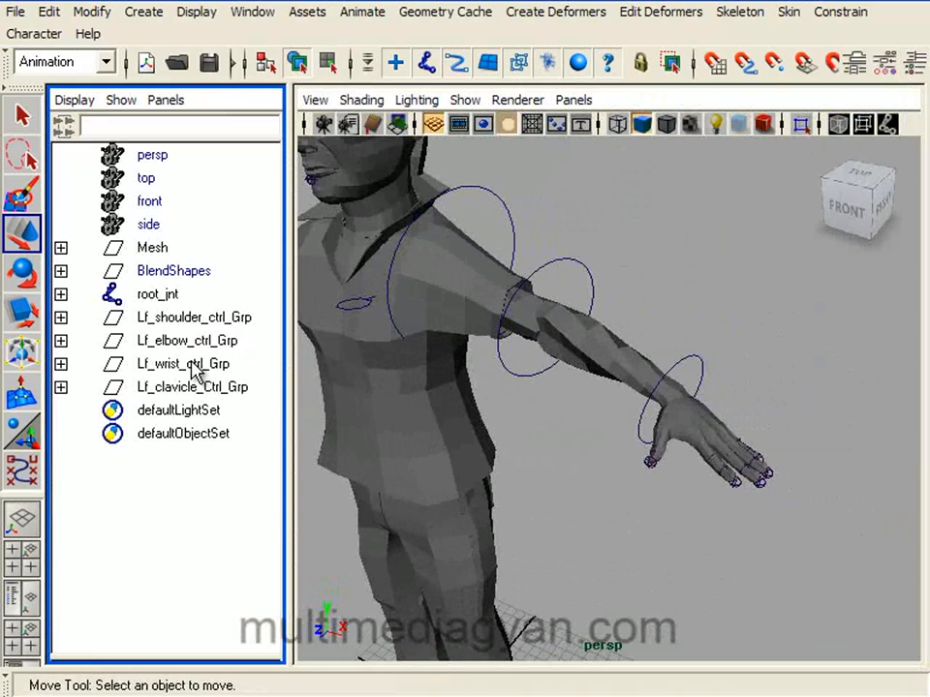
left_click(193, 368)
middle_click_drag(580, 368, 558, 408, "alt")
right_click_drag(558, 408, 600, 426, "alt")
middle_click_drag(600, 425, 656, 427, "alt")
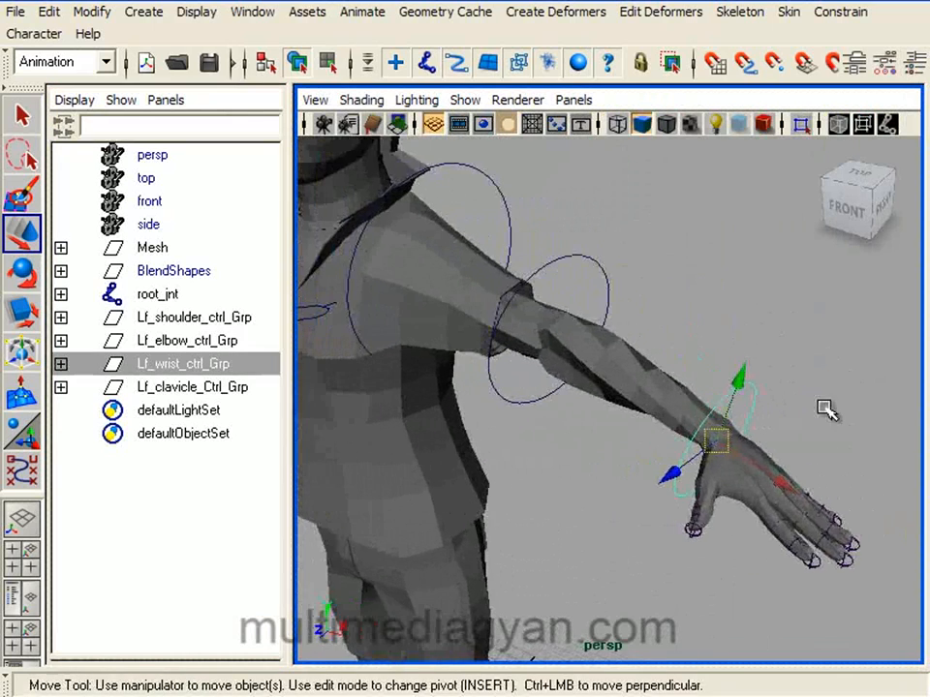
left_click(815, 380)
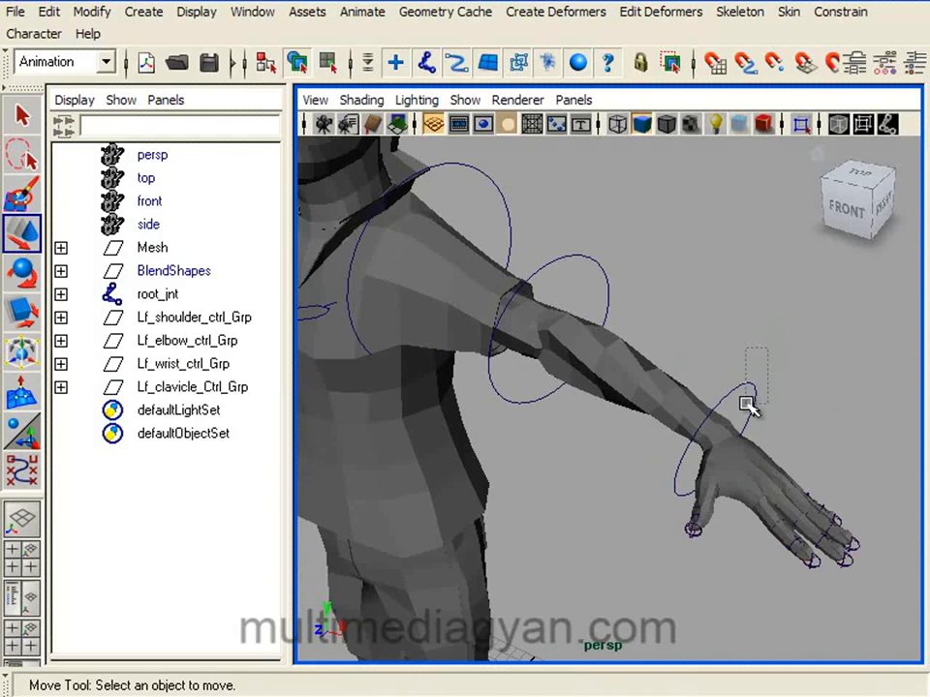
left_click_drag(748, 404, 745, 389)
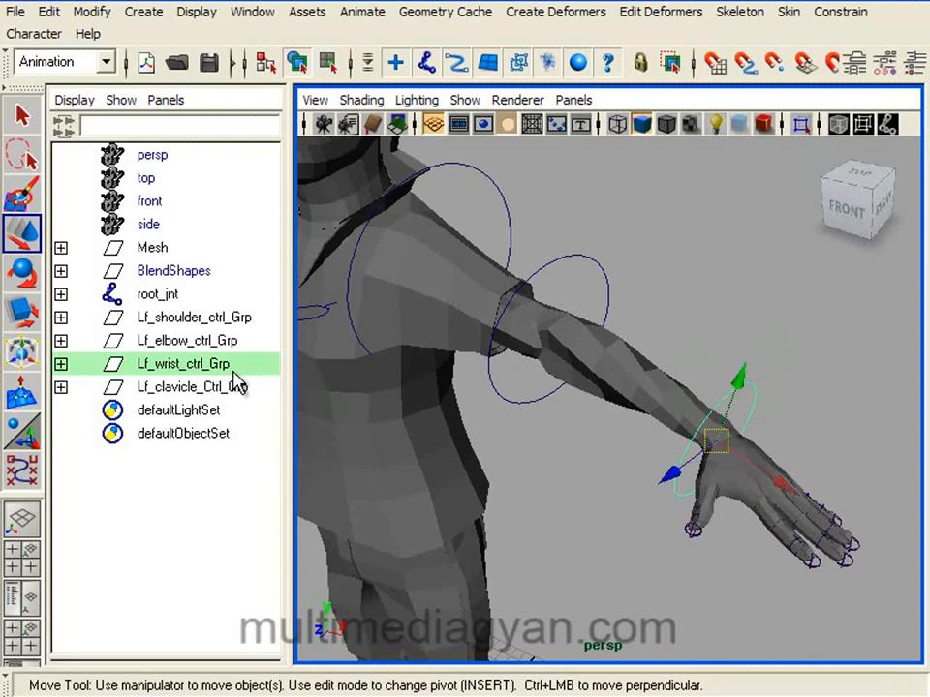
left_click(287, 435)
Parent Lf_wrist_ctrl_Grp under the left elbow control curve and clear the selection
left_click(185, 366)
left_click_drag(556, 469, 612, 423, "alt")
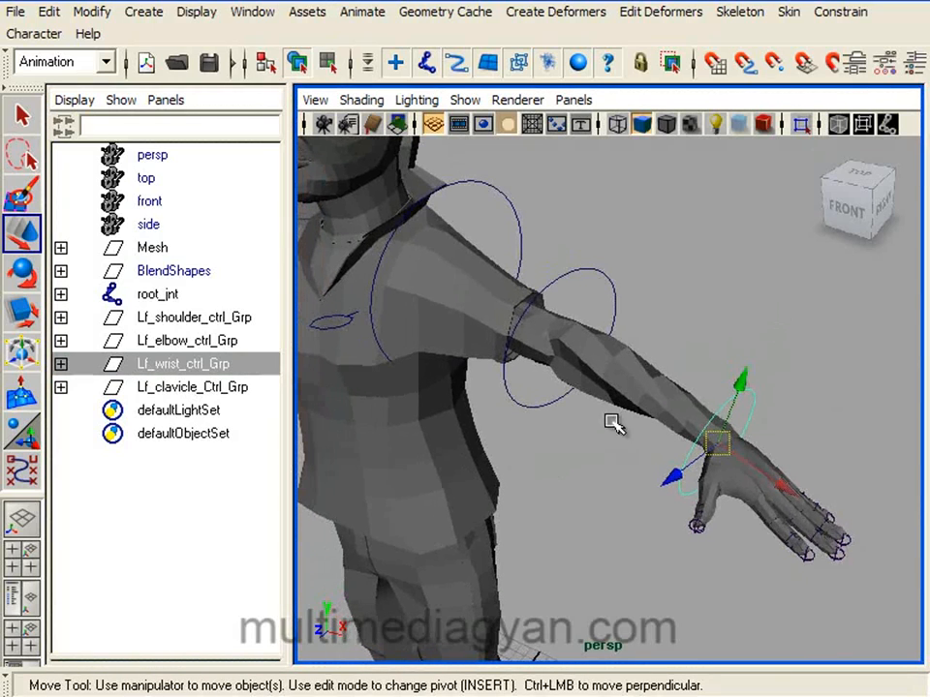
left_click(605, 274, "shift")
left_click_drag(585, 290, 514, 316, "alt")
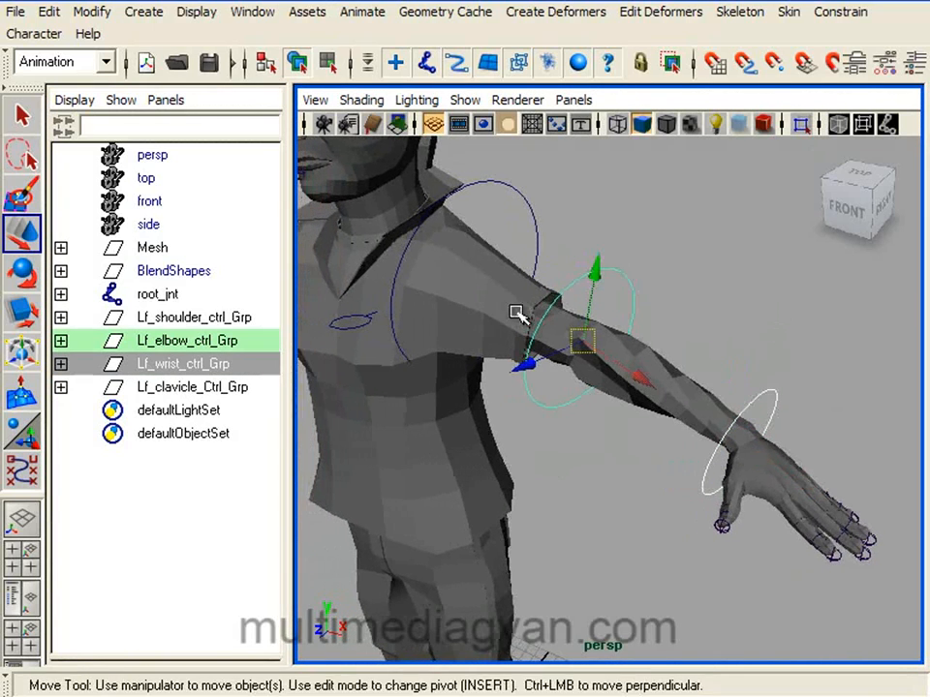
left_click(48, 11)
left_click(96, 667)
left_click(514, 433)
Select the elbow control with the Rotate tool to check its hierarchy with the wrist control
left_click(622, 270)
left_click_drag(618, 274, 649, 397, "alt")
key("e")
left_click(706, 374)
left_click_drag(706, 374, 673, 412, "alt")
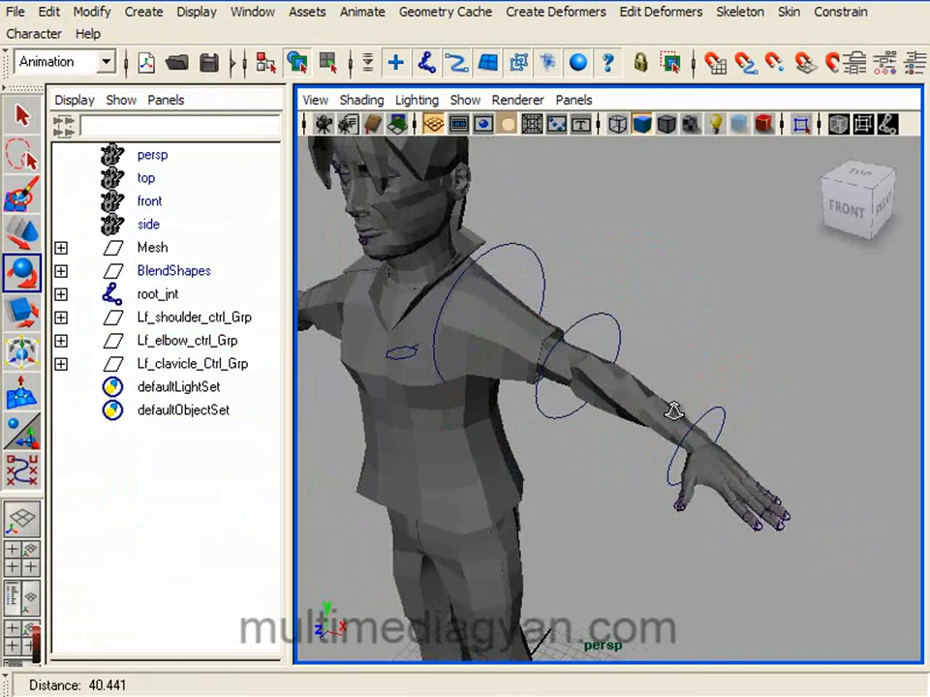
Parent Lf_elbow_ctrl_Grp under the left shoulder control curve
left_click(224, 344)
middle_click_drag(464, 378, 498, 384, "alt")
key("w")
right_click_drag(498, 383, 593, 452, "alt")
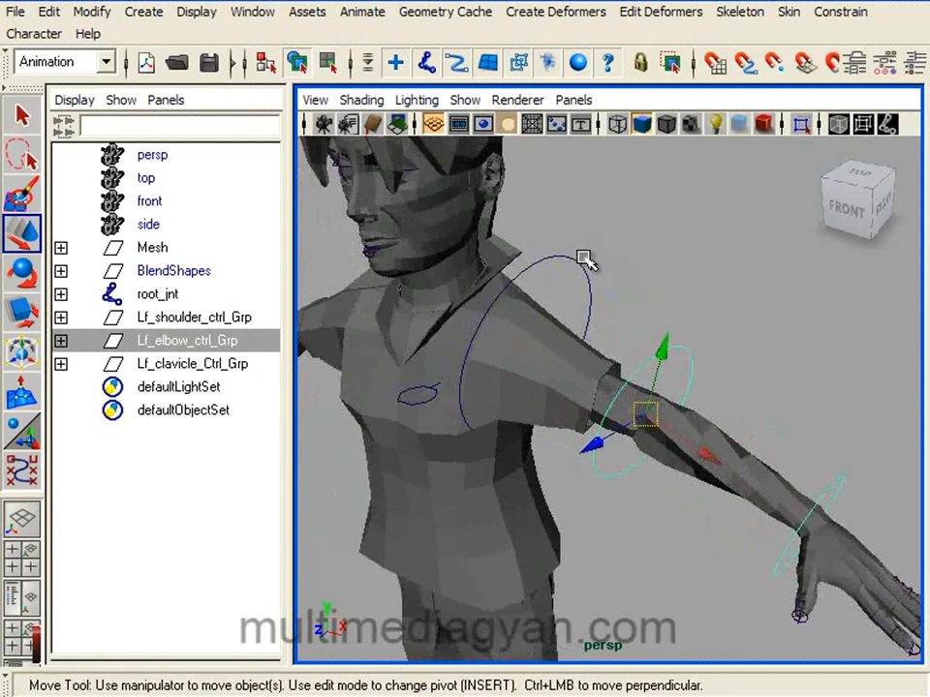
left_click(581, 259, "shift")
left_click_drag(639, 420, 599, 399, "alt")
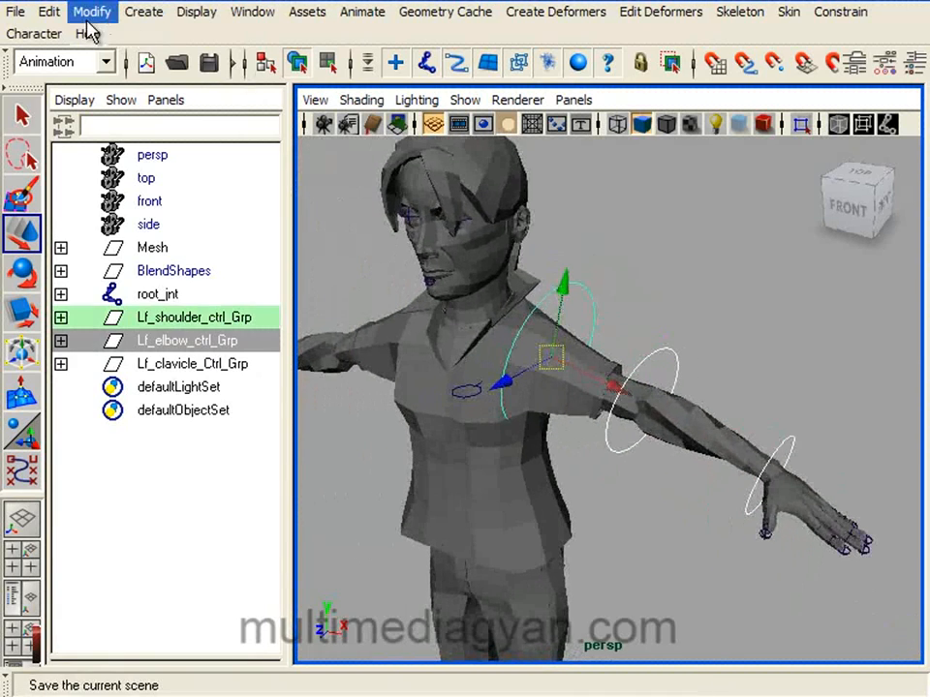
left_click(64, 15)
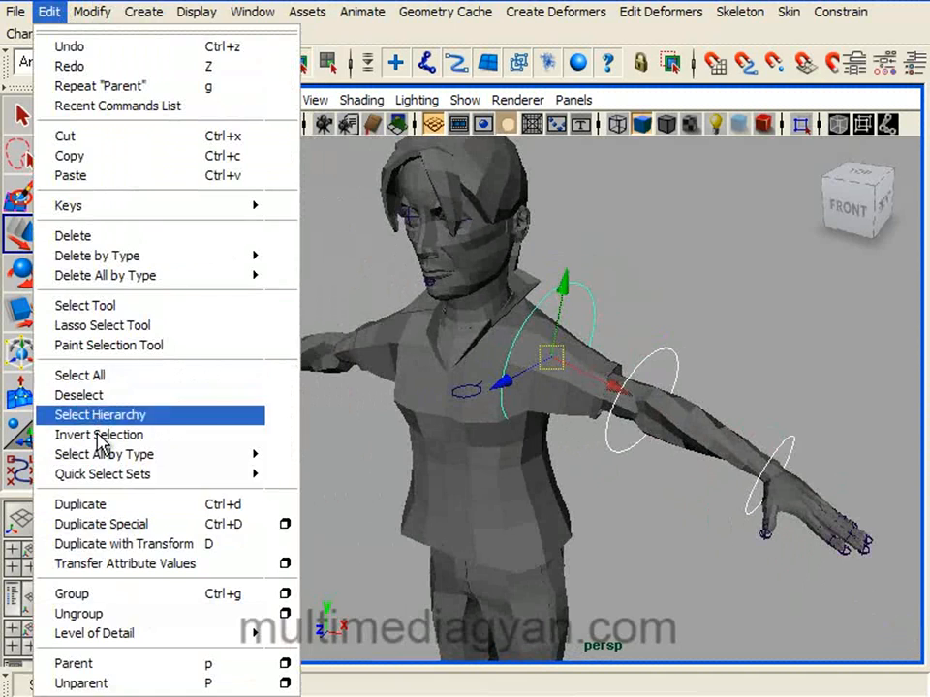
left_click(64, 664)
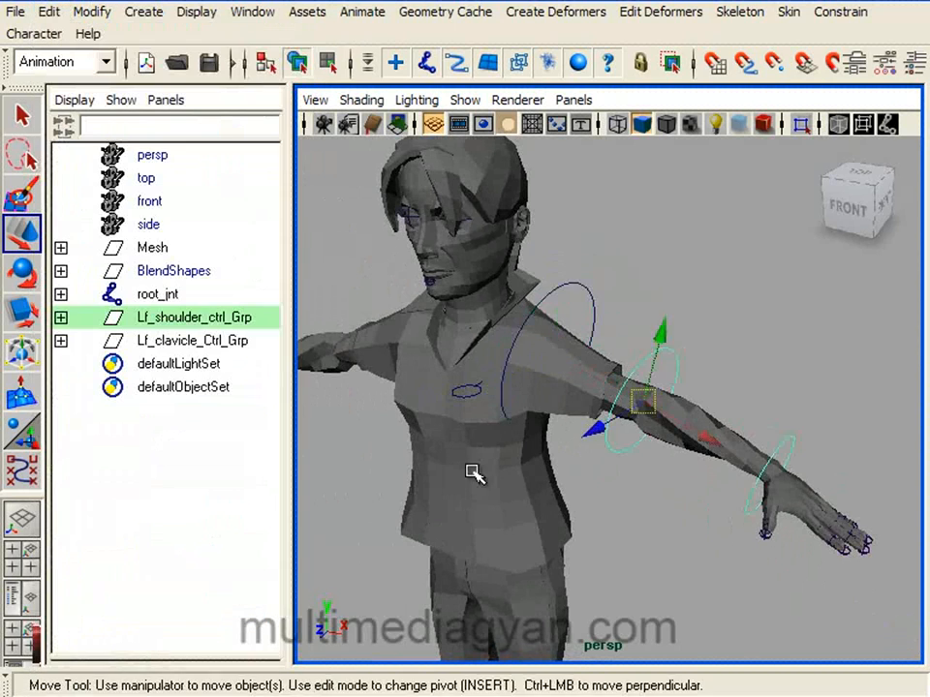
Parent Lf_shoulder_ctrl_Grp under the left clavicle control curve and return to the single perspective view
right_click_drag(478, 473, 518, 480, "alt")
left_click(221, 319)
right_click_drag(363, 348, 488, 450, "alt")
left_click(422, 451, "shift")
left_click(48, 12)
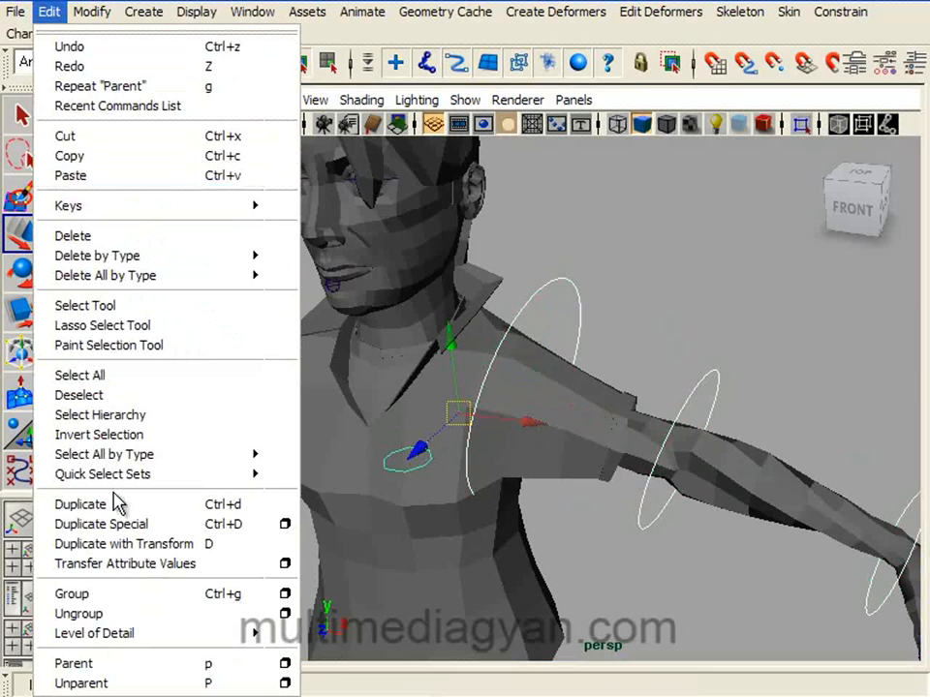
left_click(107, 663)
right_click_drag(644, 462, 546, 421, "alt")
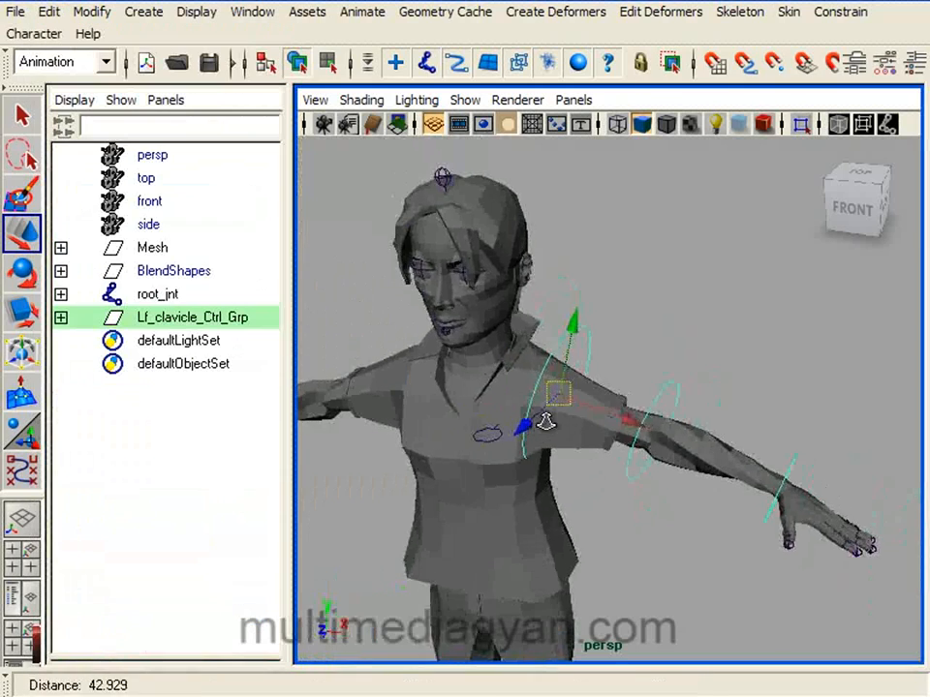
key("space")
Test the control hierarchy by rotating the shoulder, elbow and wrist controls, and restore their pose
right_click_drag(613, 470, 533, 345, "alt")
left_click_drag(530, 355, 557, 385, "alt")
key("e")
left_click_drag(492, 272, 468, 407)
left_click(454, 456)
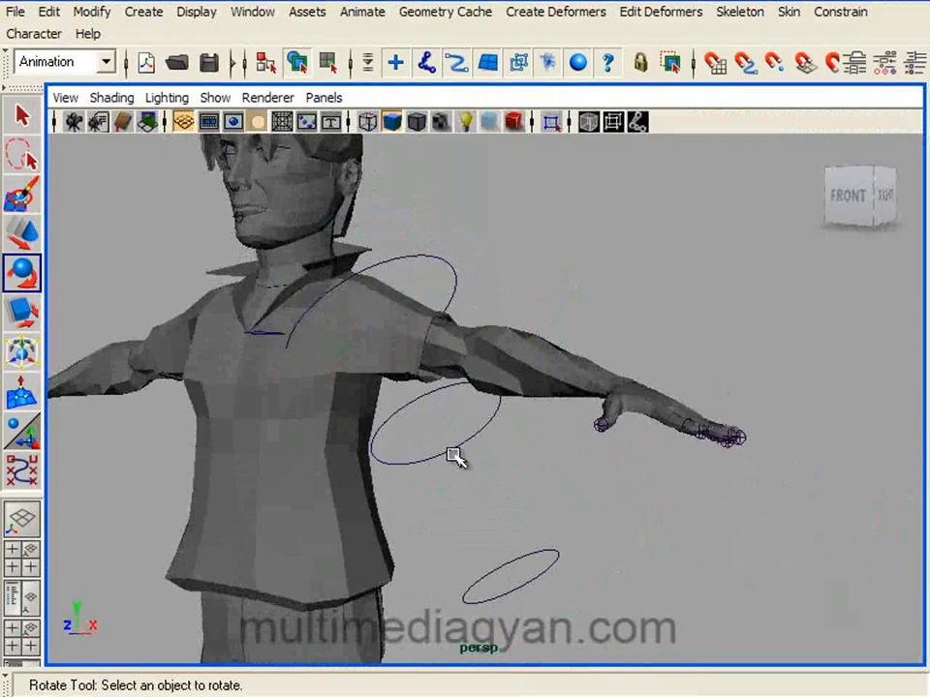
left_click(446, 440)
left_click_drag(428, 515, 506, 530)
left_click(525, 581)
left_click_drag(446, 592, 561, 469)
key("Up")
key("Up")
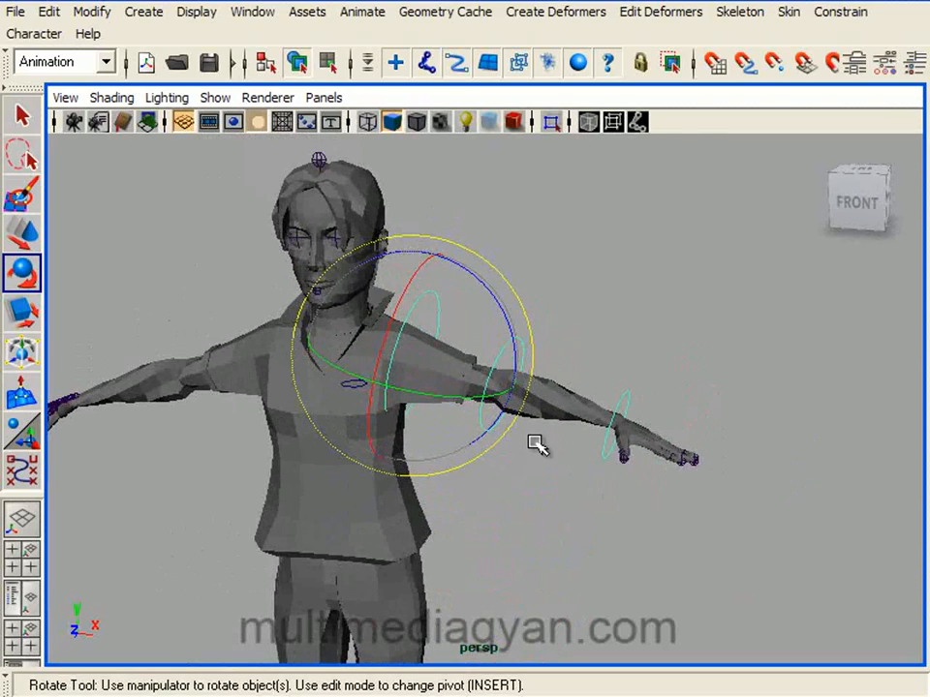
Show the Channel Box, hide the body layer to expose the skeleton, and clear the selection
right_click_drag(536, 442, 548, 478, "alt")
left_click_drag(548, 478, 505, 479, "alt")
right_click_drag(505, 479, 534, 490, "alt")
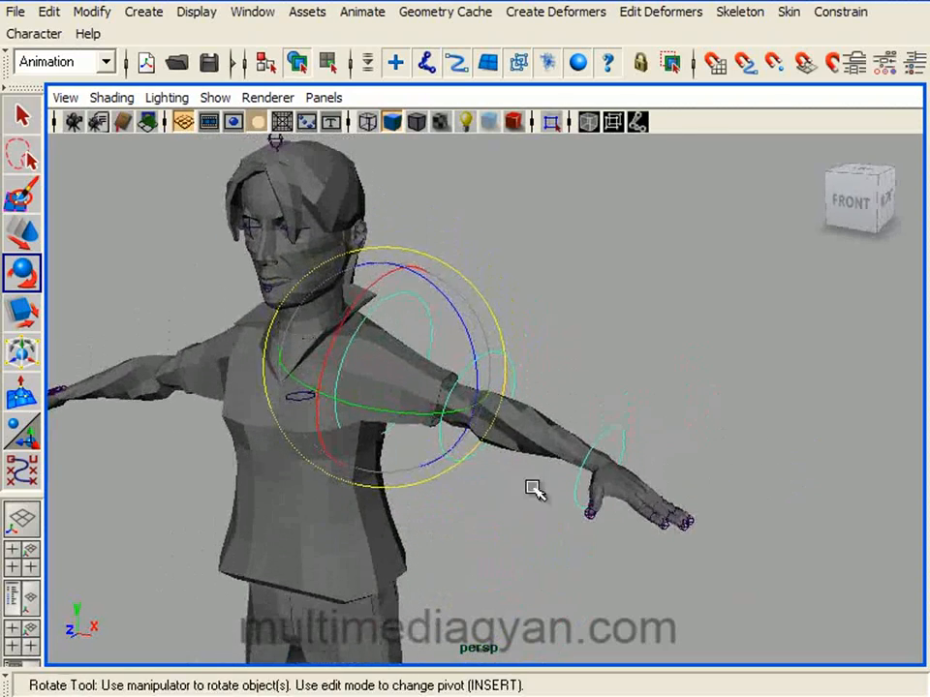
left_click(914, 64)
left_click(749, 494)
right_click_drag(448, 380, 481, 454, "alt")
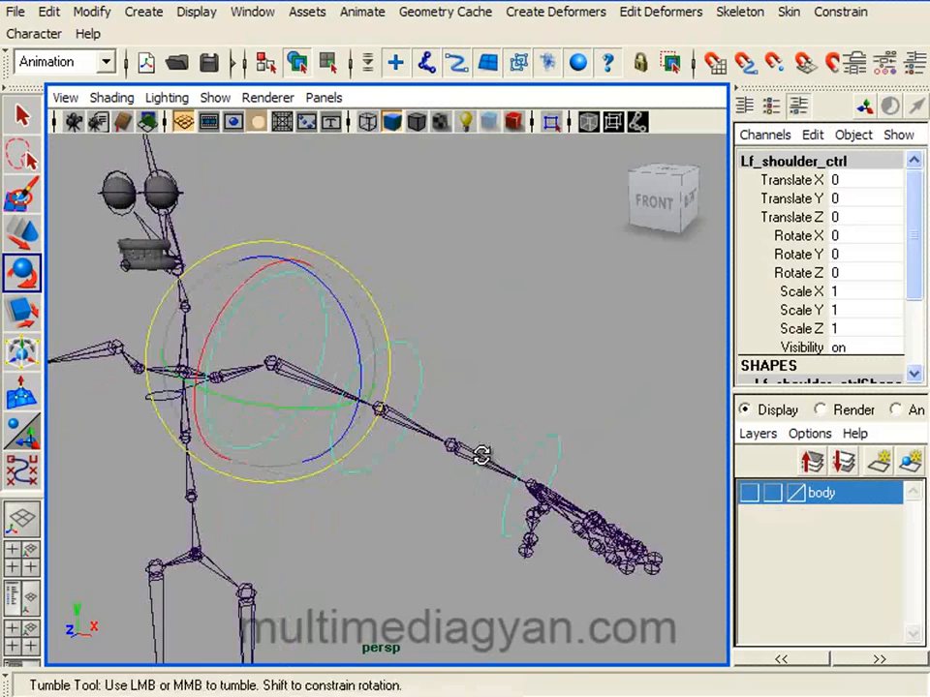
left_click_drag(481, 454, 492, 453, "alt")
key("w")
left_click(548, 405)
Select Lf_wrist_jnt and try rotating and moving the joint directly
right_click_drag(551, 409, 592, 464, "alt")
middle_click_drag(592, 464, 499, 380, "alt")
right_click_drag(499, 379, 505, 457, "alt")
left_click(576, 466)
left_click_drag(575, 467, 523, 464, "alt")
key("e")
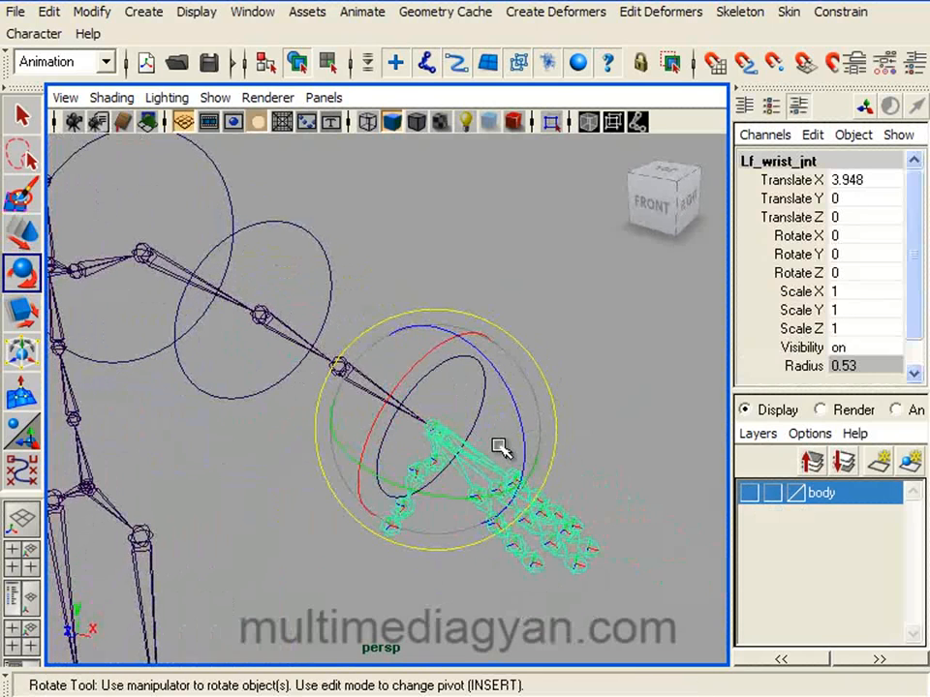
left_click_drag(451, 494, 398, 499)
key("w")
left_click_drag(433, 429, 437, 380)
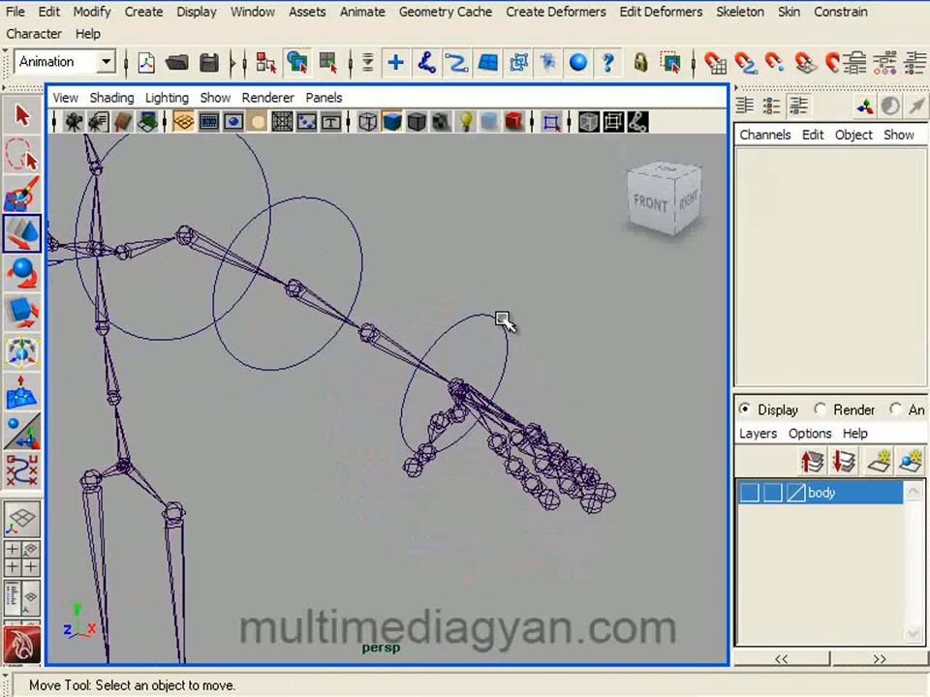
Orient-constrain Lf_wrist_jnt to the left wrist control with Maintain offset on and all constraint axes enabled
left_click(502, 320)
left_click_drag(490, 437, 521, 434, "alt")
left_click(518, 429, "shift")
left_click(865, 24)
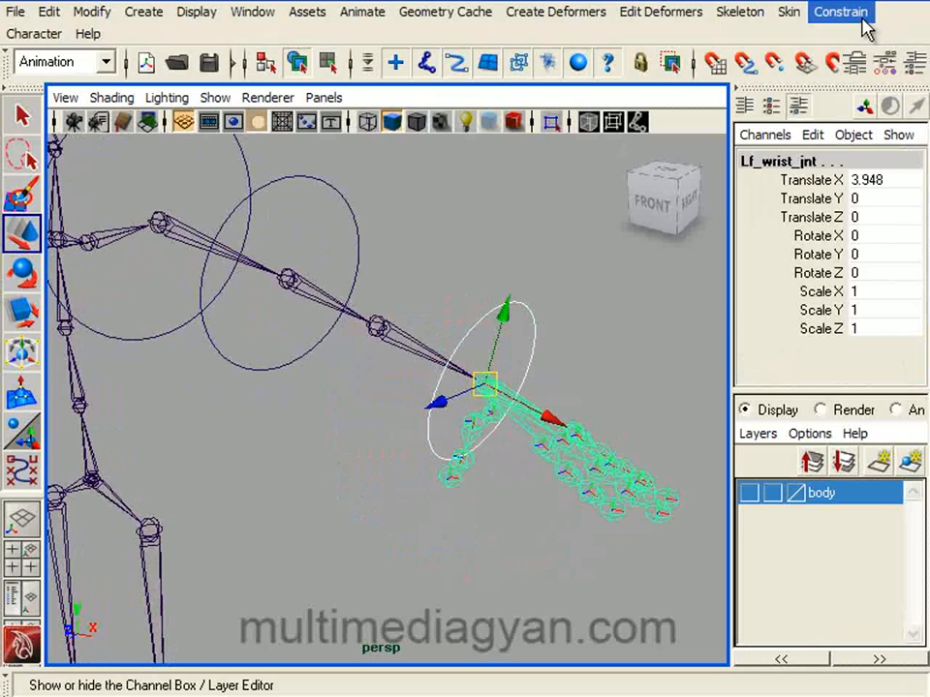
left_click(914, 87)
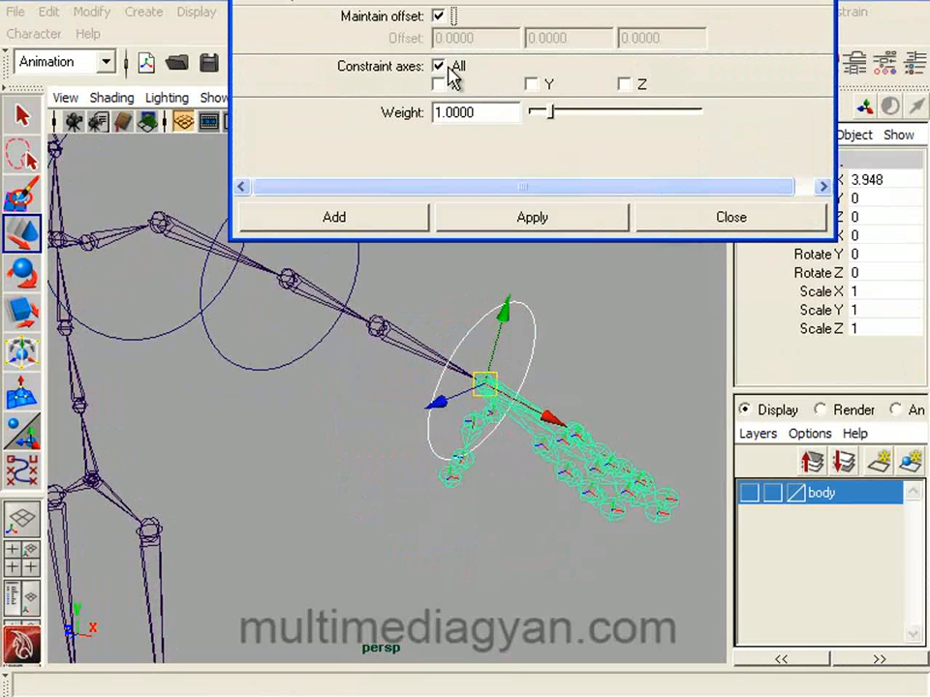
left_click(387, 217)
Test the wrist constraint by rotating Lf_wrist_ctrl, and clear the selection
left_click(524, 327)
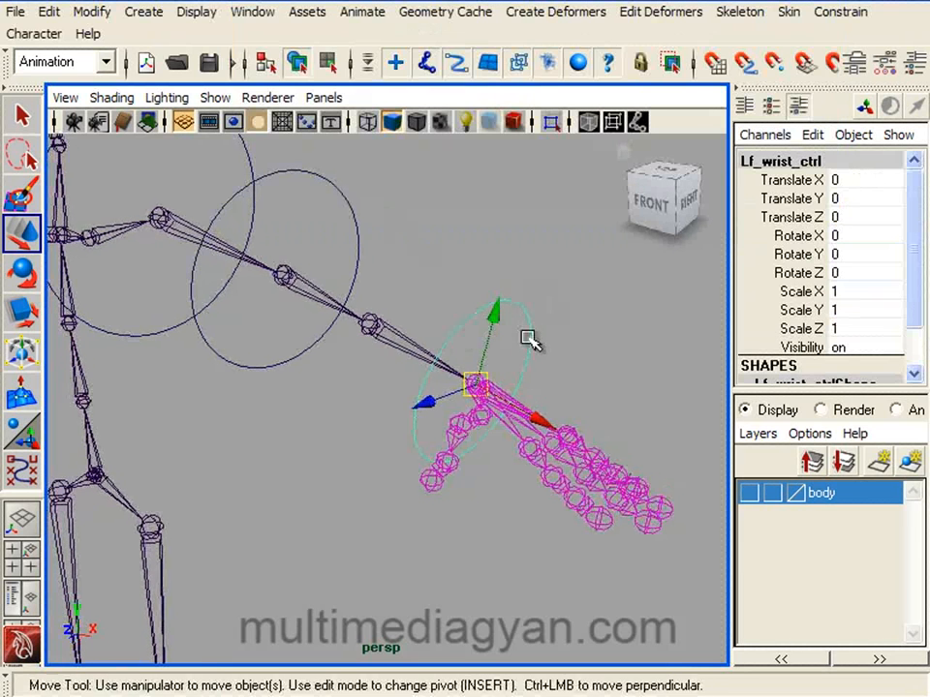
key("e")
left_click_drag(552, 322, 589, 343, "alt")
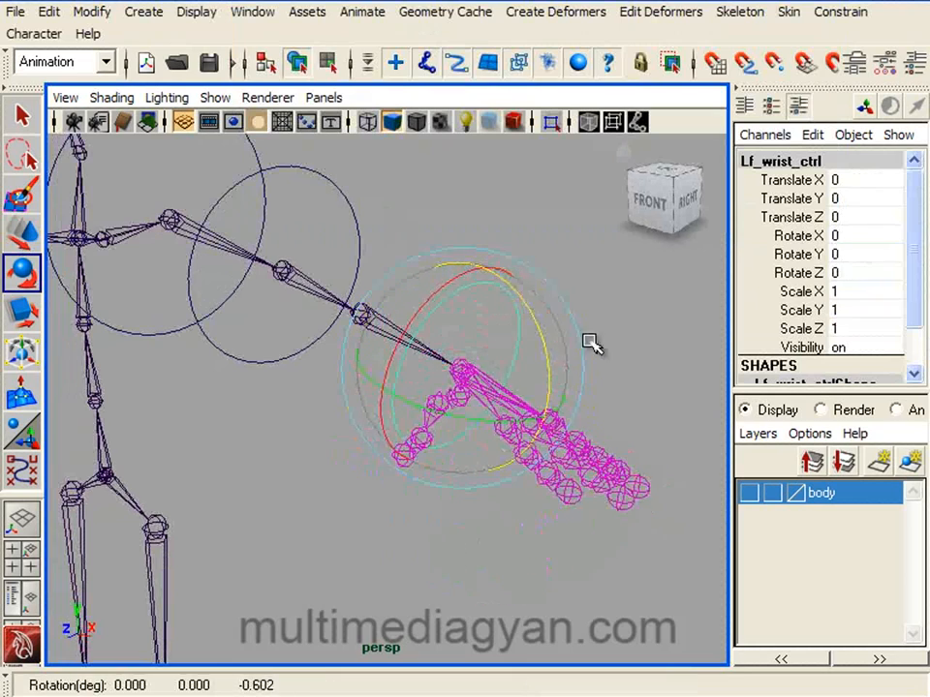
left_click(627, 332)
key("w")
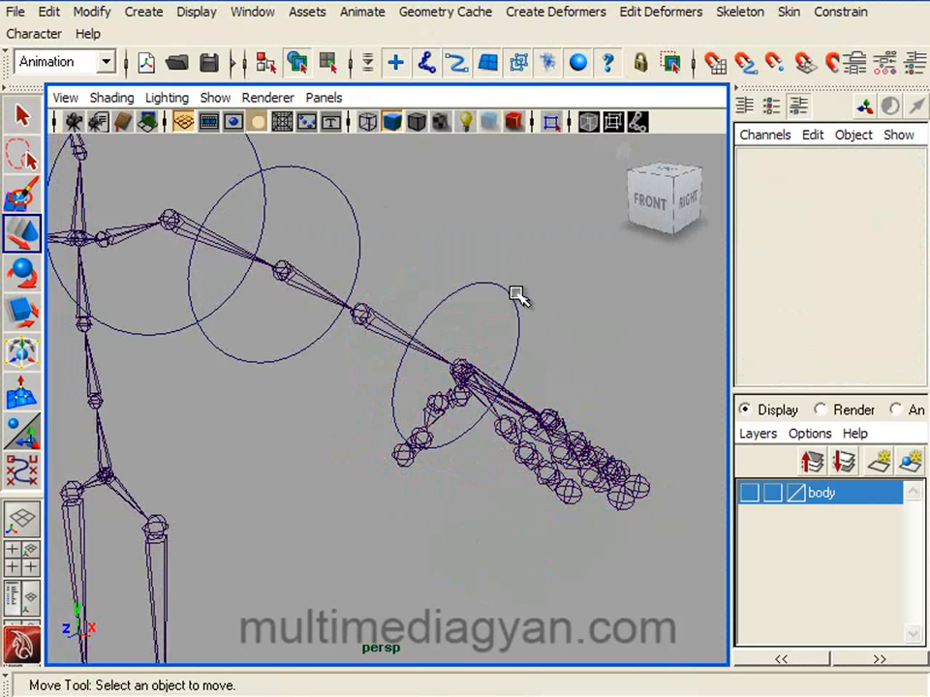
Orient-constrain the left forearm joint between elbow and wrist to Lf_wrist_ctrl with Maintain offset on and all constraint axes enabled
left_click(518, 296)
left_click_drag(541, 352, 415, 332, "alt")
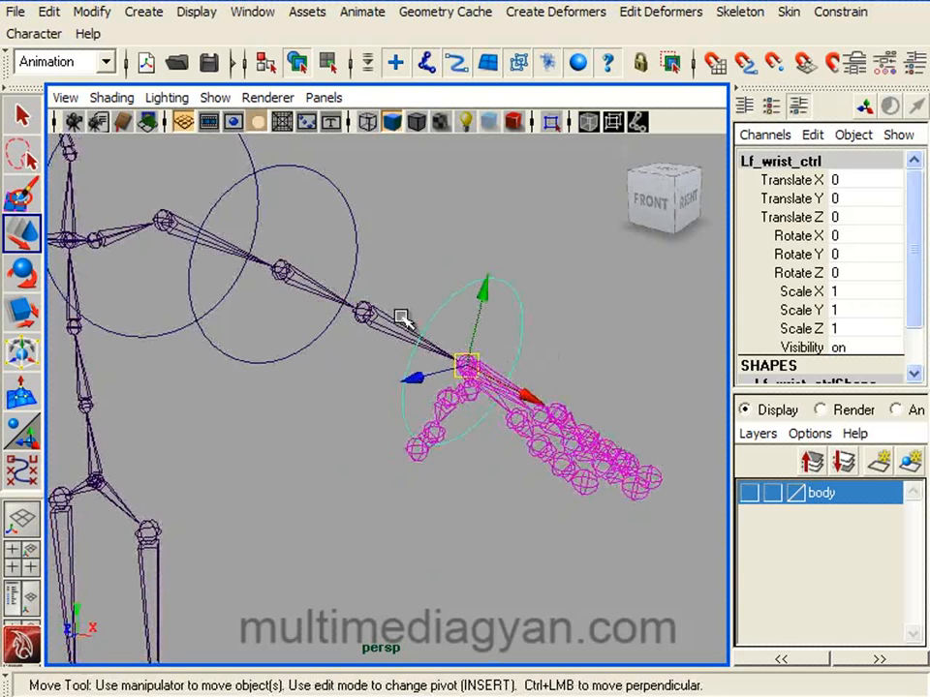
left_click(401, 317)
left_click(841, 14)
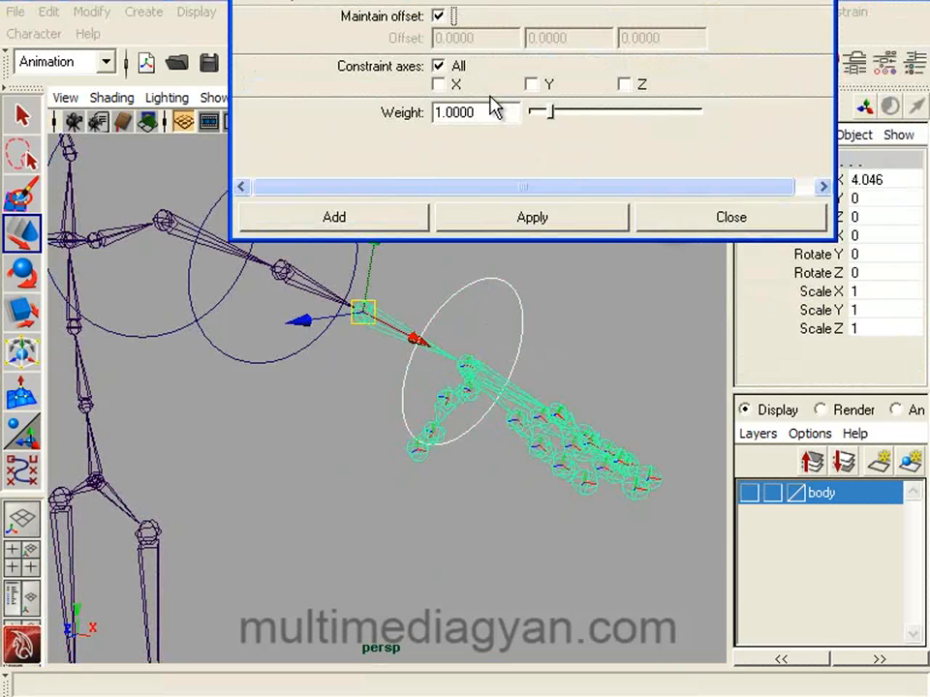
left_click(392, 219)
Test the forearm constraint by rotating Lf_wrist_ctrl on different axes, and undo the rotations
left_click_drag(406, 274, 491, 260)
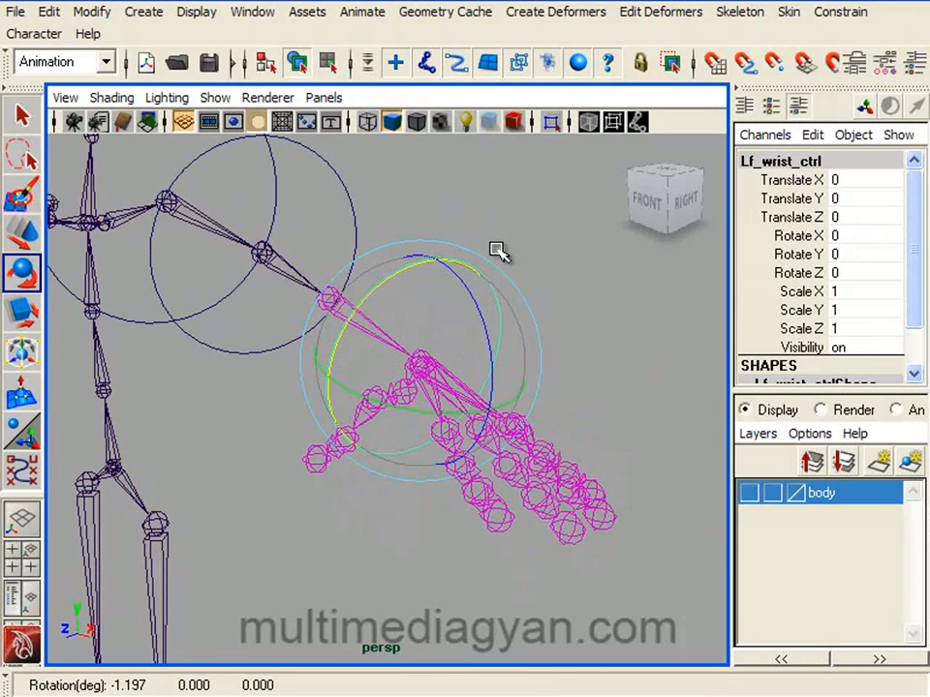
left_click(499, 252)
left_click(475, 304)
left_click_drag(490, 311, 486, 363)
mouse_move(399, 356)
left_mouse_down()
mouse_move(401, 406)
mouse_move(490, 415)
mouse_move(414, 416)
mouse_move(397, 378)
left_mouse_up()
key("ctrl+z")
middle_click_drag(407, 390, 431, 407, "alt")
left_click_drag(431, 406, 457, 407, "alt")
mouse_move(433, 358)
left_mouse_down()
mouse_move(439, 367)
mouse_move(432, 364)
left_mouse_up()
key("ctrl+z")
Orient-constrain Lf_elbow_jnt to Lf_elbow_ctrl with Maintain offset on and all constraint axes enabled
left_click_drag(349, 411, 393, 402, "alt")
mouse_move(348, 378)
right_mouse_down("alt")
mouse_move(316, 367)
mouse_move(339, 373)
right_mouse_up("alt")
left_click_drag(350, 376, 358, 377, "alt")
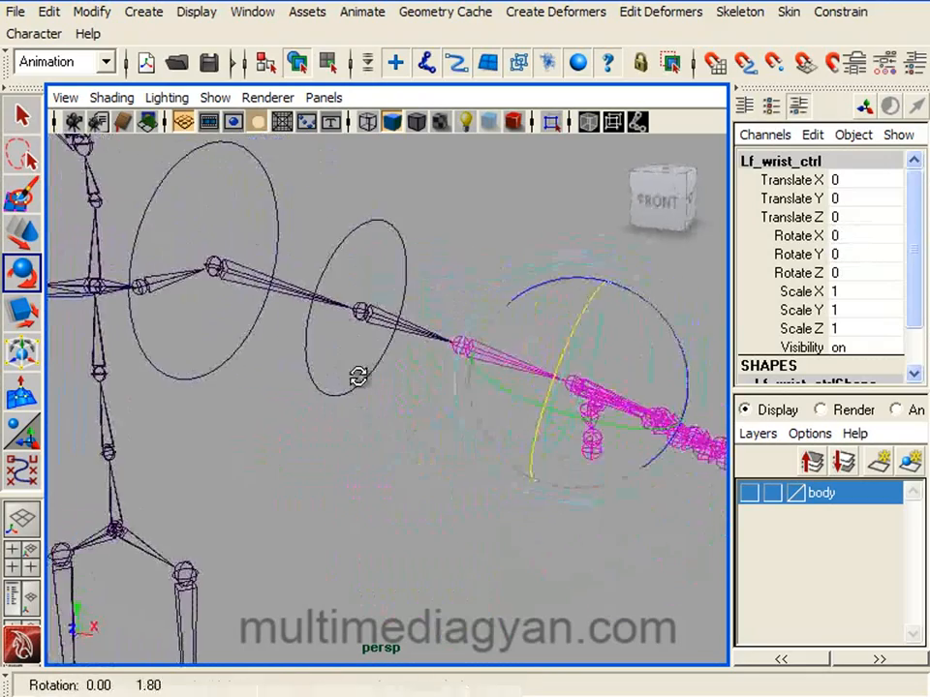
key("w")
left_click_drag(411, 275, 414, 328, "alt")
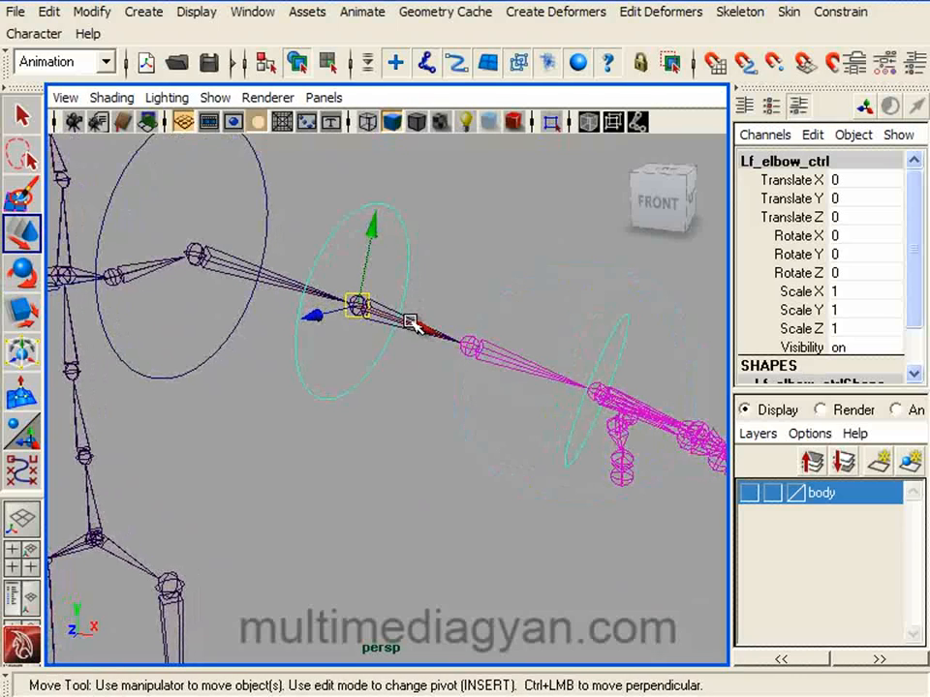
left_click(392, 307)
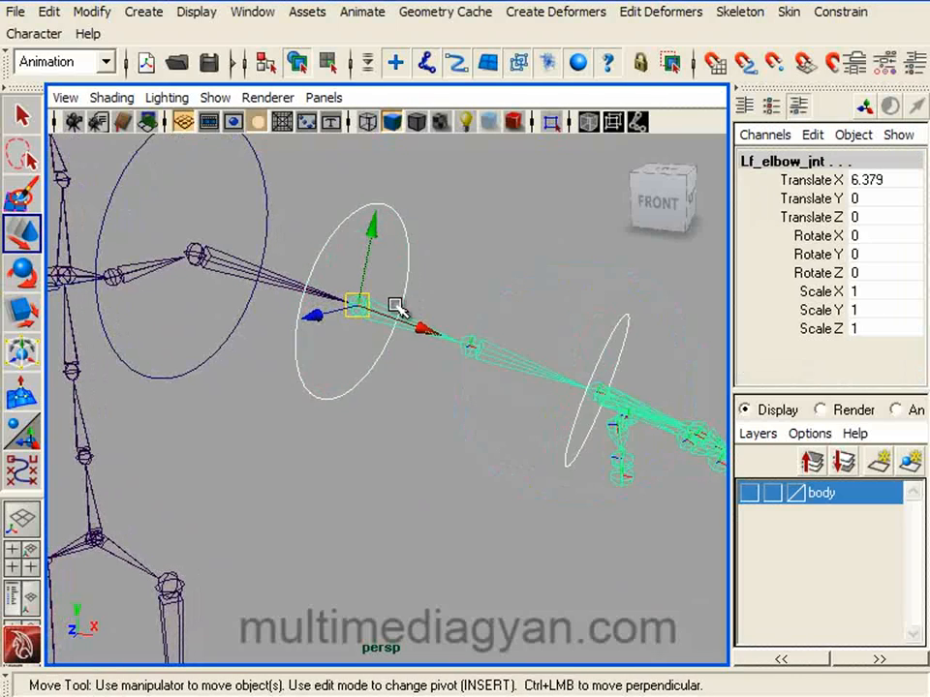
left_click(840, 21)
left_click(909, 85)
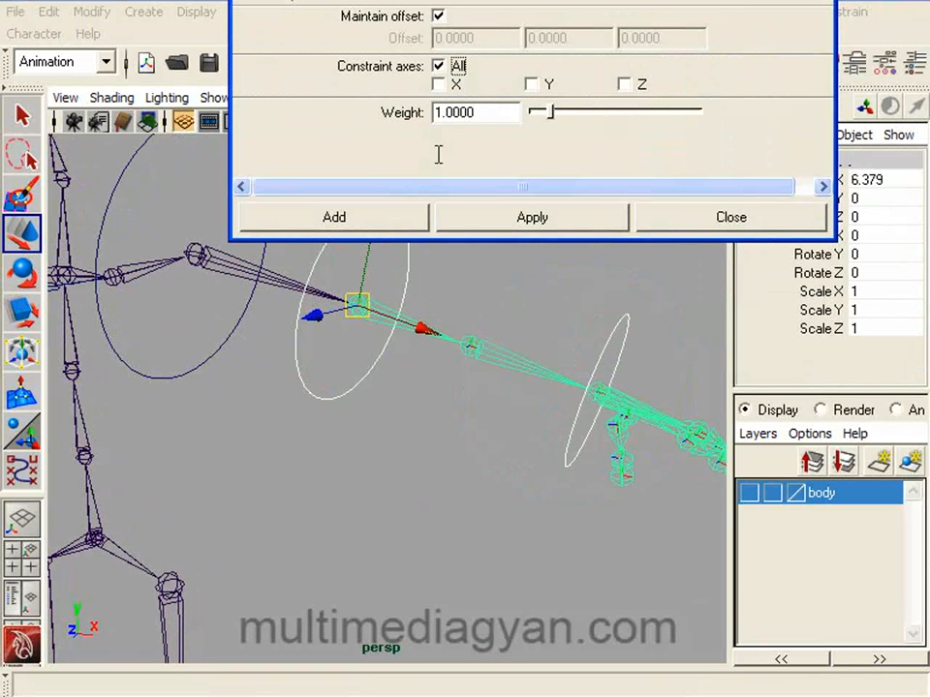
left_click(397, 212)
Orient-constrain Lf_shoulder_jnt to the left shoulder control using the current constraint settings
middle_click_drag(359, 274, 471, 372, "alt")
right_click_drag(472, 372, 354, 249, "alt")
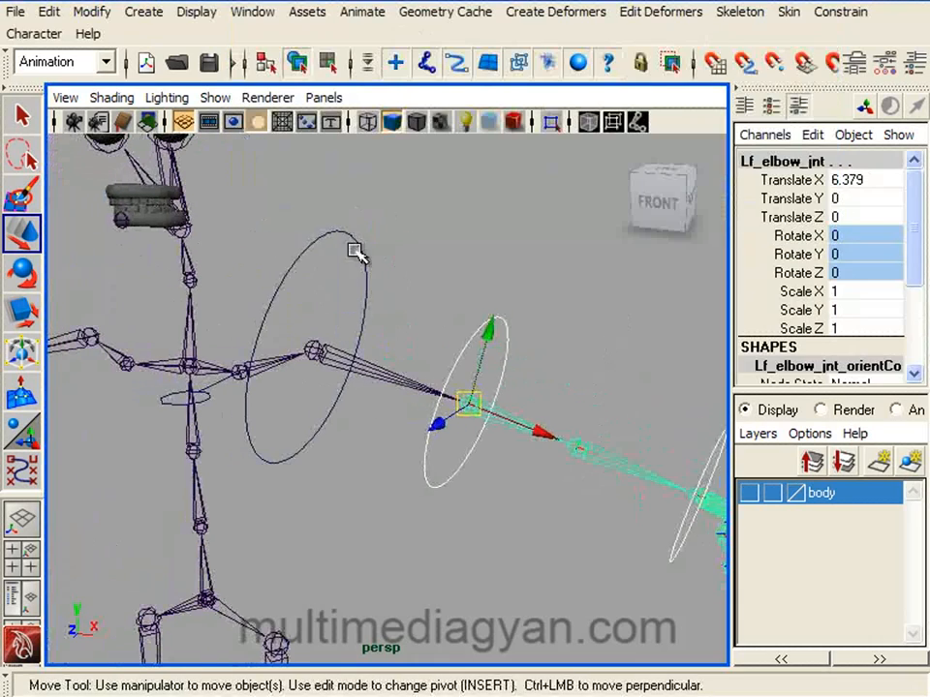
left_click(355, 248)
left_click_drag(387, 305, 427, 364, "alt")
left_click(433, 383)
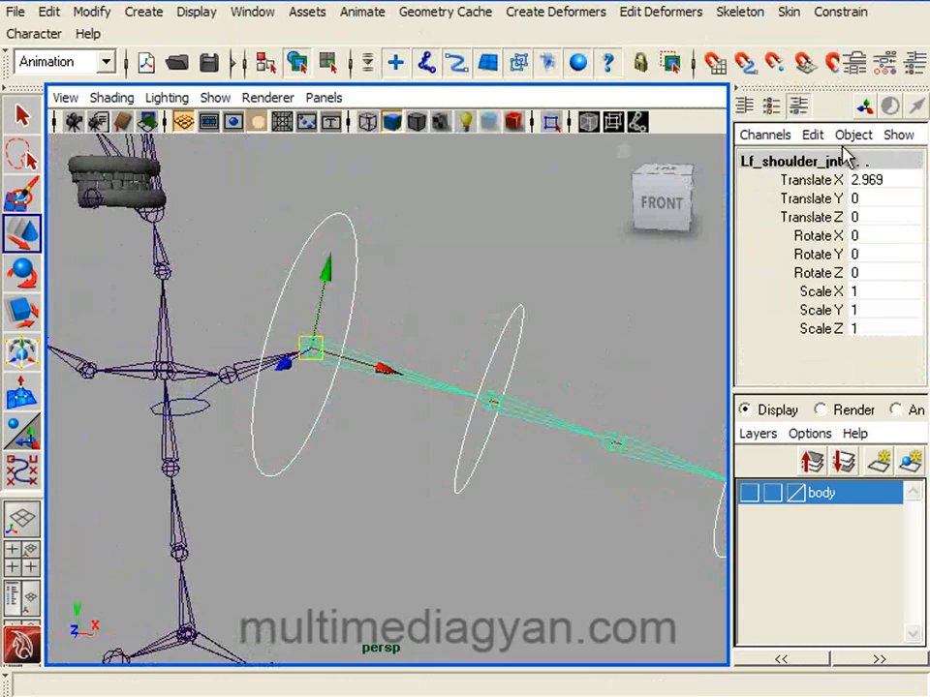
left_click(840, 13)
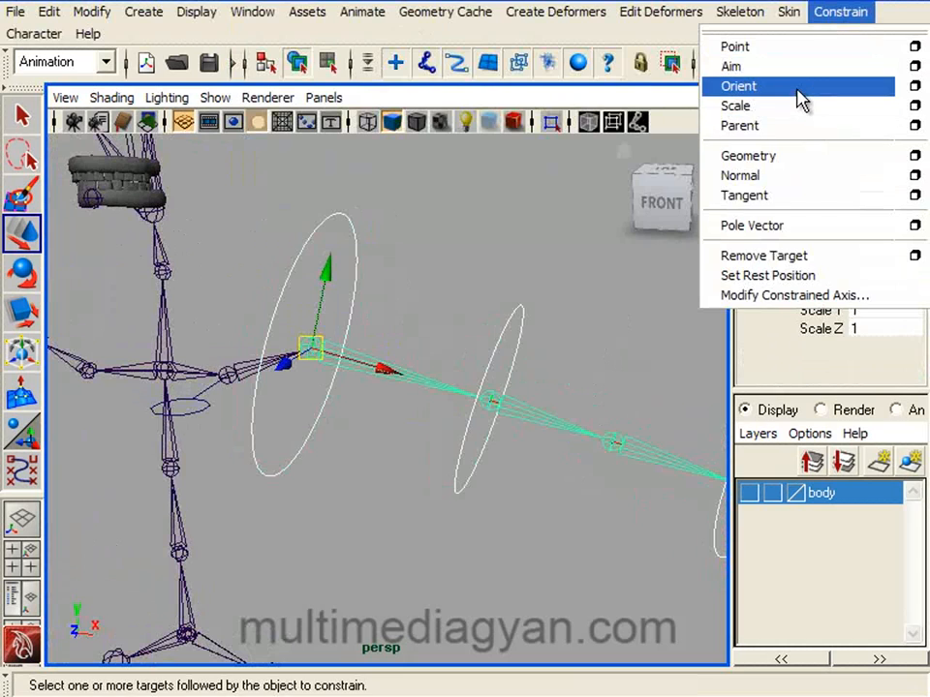
left_click(801, 99)
Orient-constrain the left clavicle joint to Lf_clavicle_Ctrl using the same settings, and clear the selection
left_click_drag(466, 151, 371, 371, "alt")
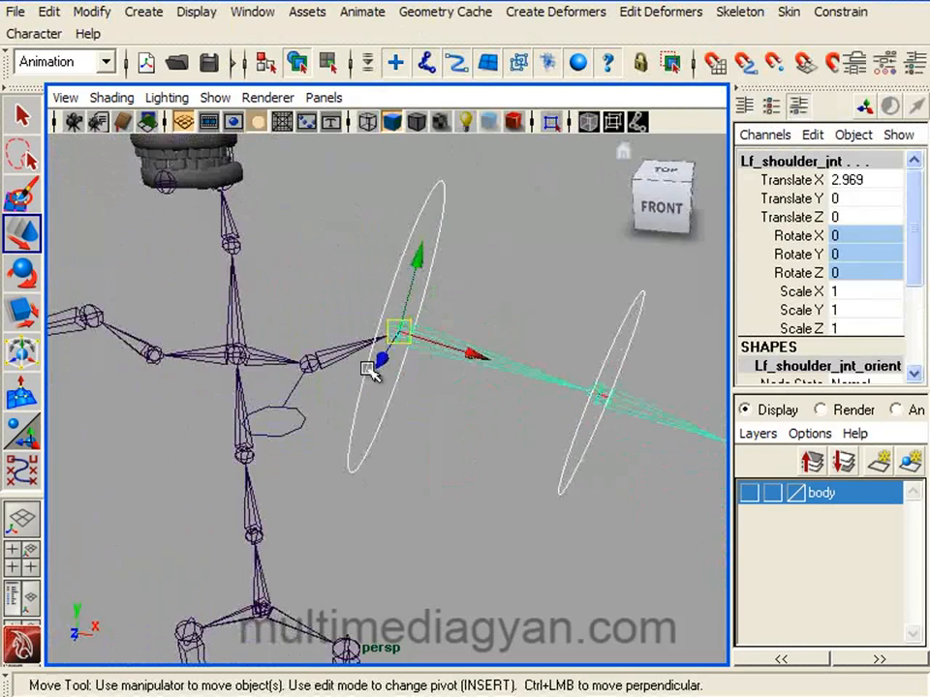
left_click(294, 421)
scroll(304, 426, "up", 1)
left_click(295, 422)
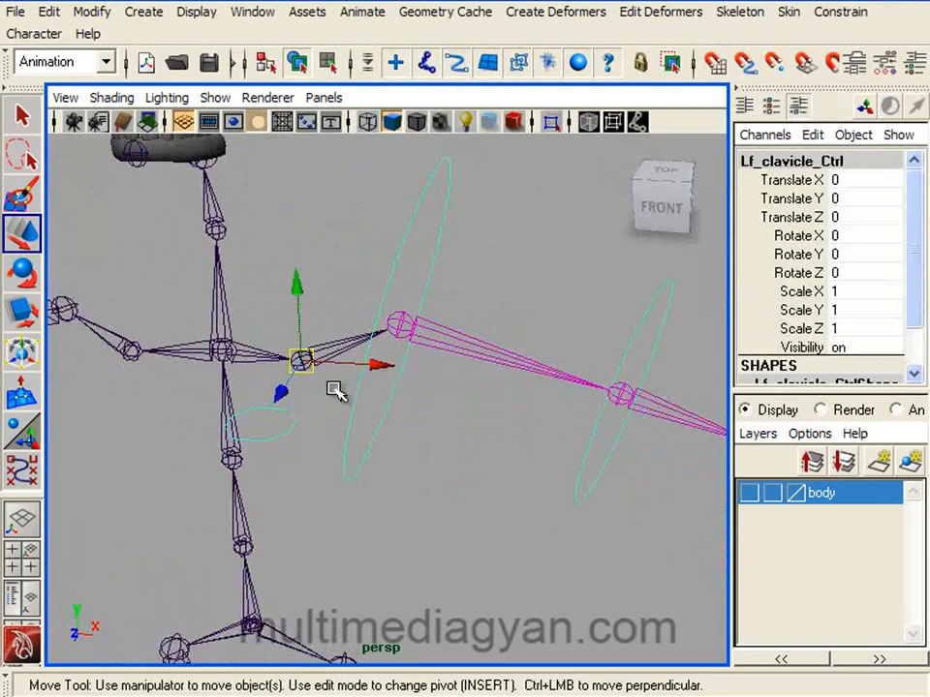
left_click(359, 338)
left_click(841, 14)
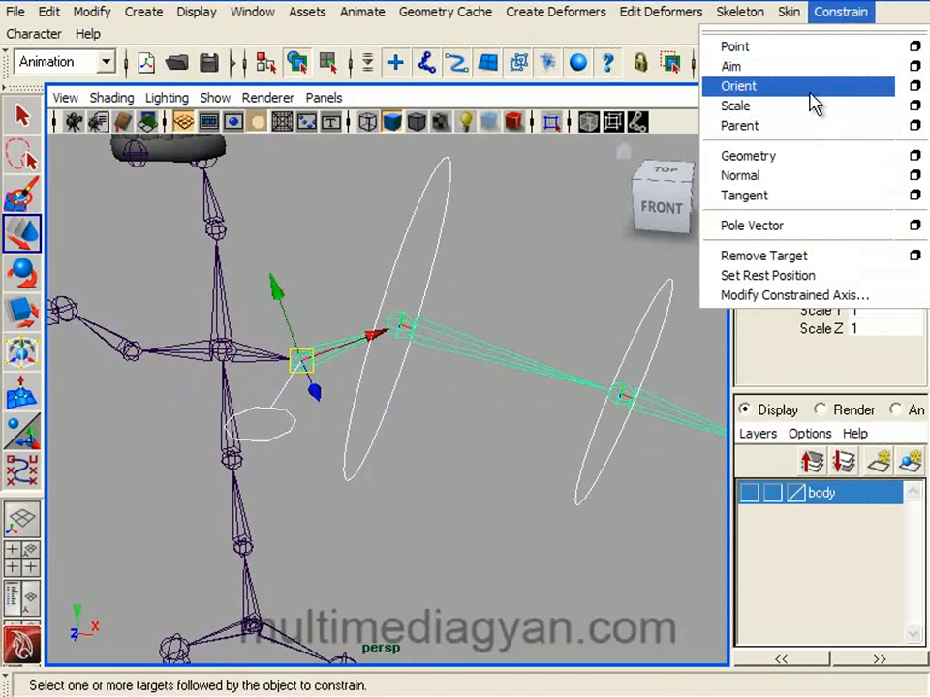
left_click(813, 100)
left_click(589, 254)
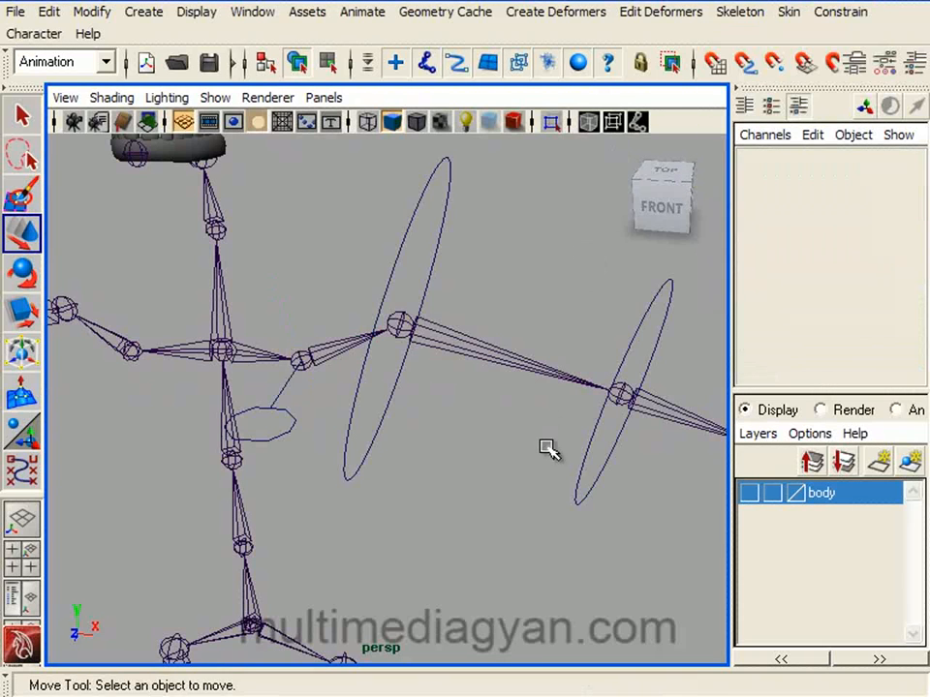
Test the shoulder constraint by rotating Lf_shoulder_ctrl until the left arm hangs down beside the body
left_click_drag(547, 447, 506, 332, "alt")
right_click_drag(507, 332, 439, 264, "alt")
left_click(341, 271)
key("e")
left_click_drag(445, 264, 479, 322)
Test the elbow constraint by rotating Lf_elbow_ctrl about -52 degrees on Y to bend the forearm across the body
left_click_drag(556, 418, 493, 438, "alt")
right_click_drag(494, 438, 488, 443, "alt")
left_click_drag(488, 443, 481, 453, "alt")
left_click(475, 435)
left_click(444, 368)
left_click_drag(377, 483, 407, 437)
right_click_drag(407, 438, 407, 412, "alt")
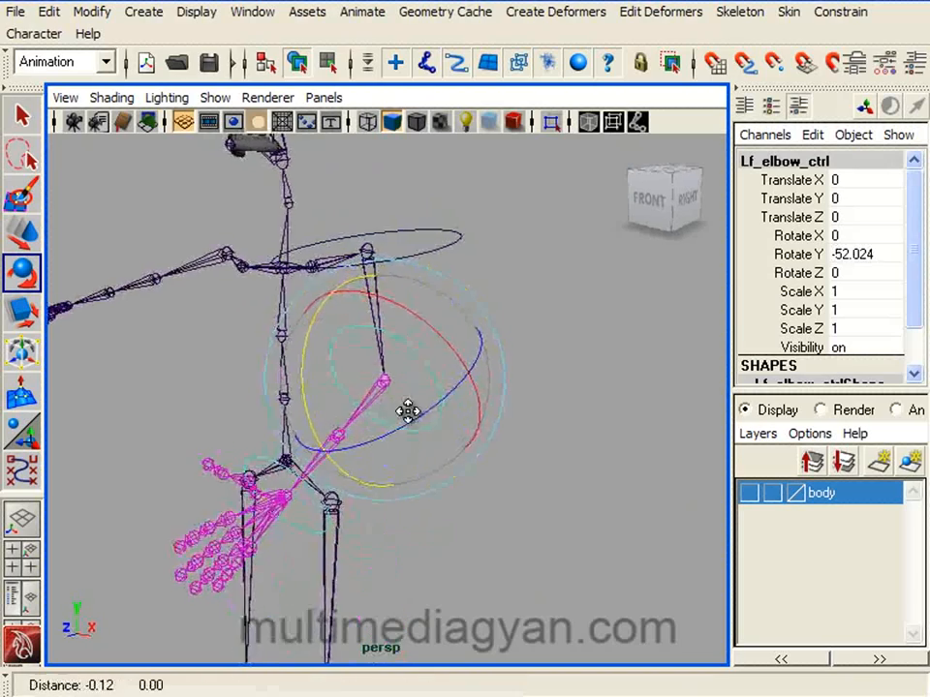
left_click_drag(407, 411, 444, 417, "alt")
right_click_drag(445, 417, 439, 430, "alt")
left_click_drag(439, 430, 438, 427, "alt")
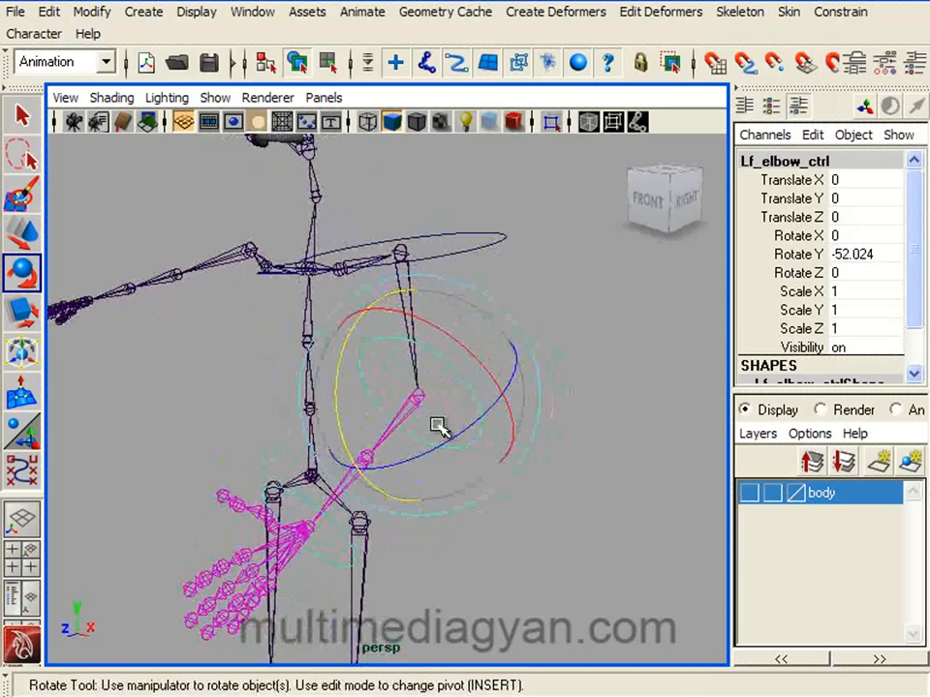
Undo the test rotations of the left elbow and shoulder controls
left_click(498, 230)
left_click_drag(497, 230, 321, 311, "alt")
key("ctrl+z")
key("ctrl+z")
key("ctrl+z")
key("ctrl+z")
key("ctrl+z")
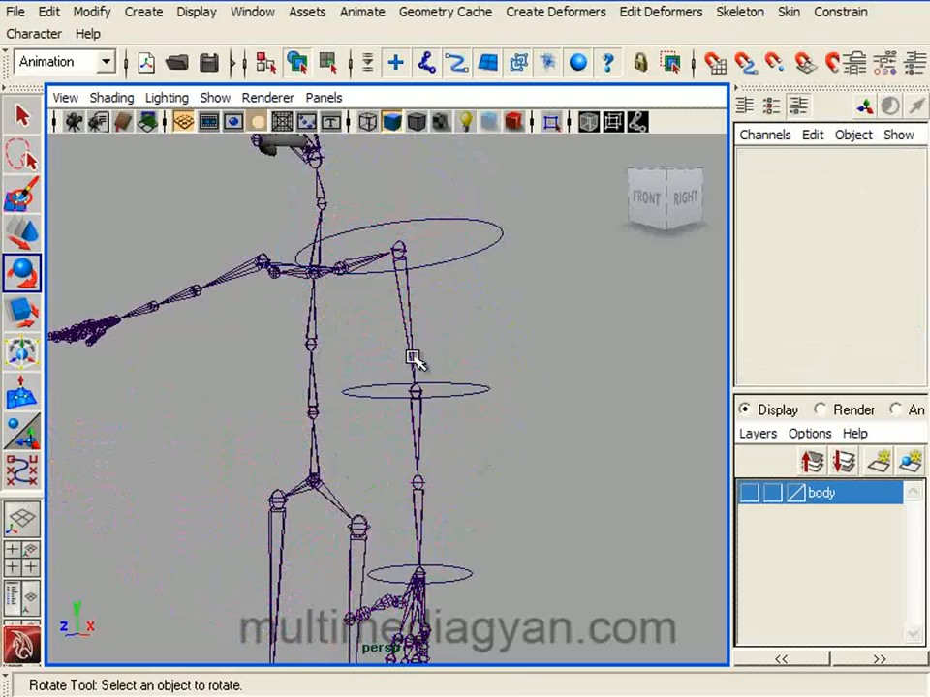
key("ctrl+z")
middle_click_drag(531, 345, 406, 341, "alt")
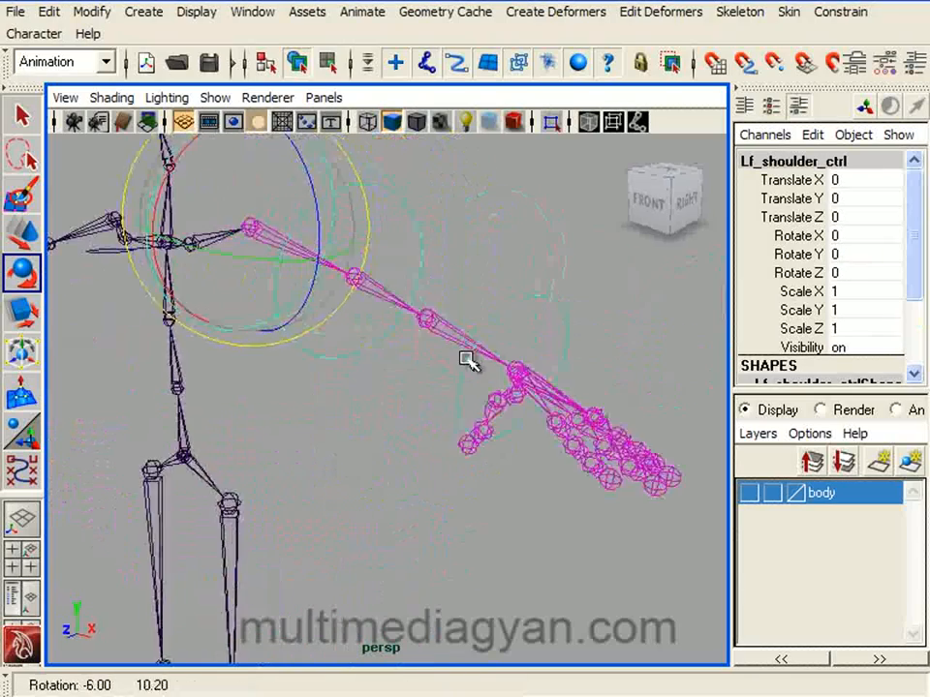